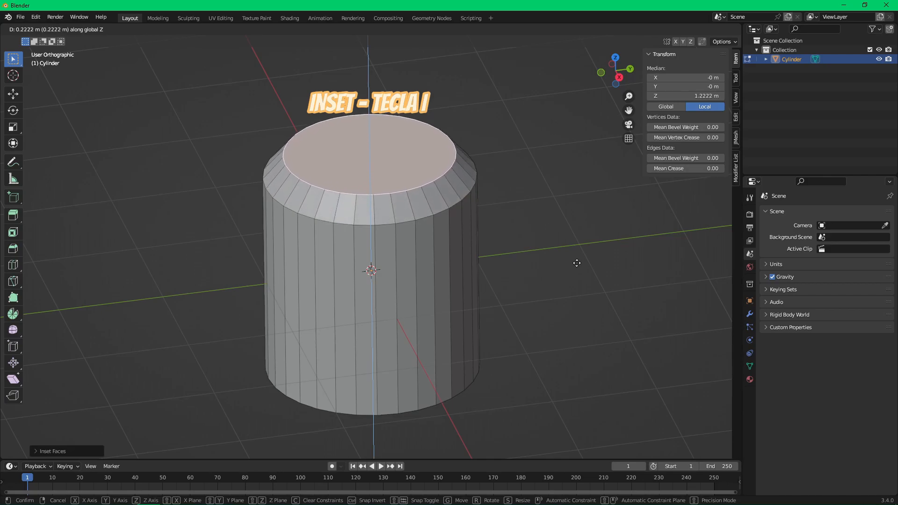
# Raise the cylinder's inset top face about 0.23 m along Z and enlarge it very slightly.
pyautogui.click(576, 262)
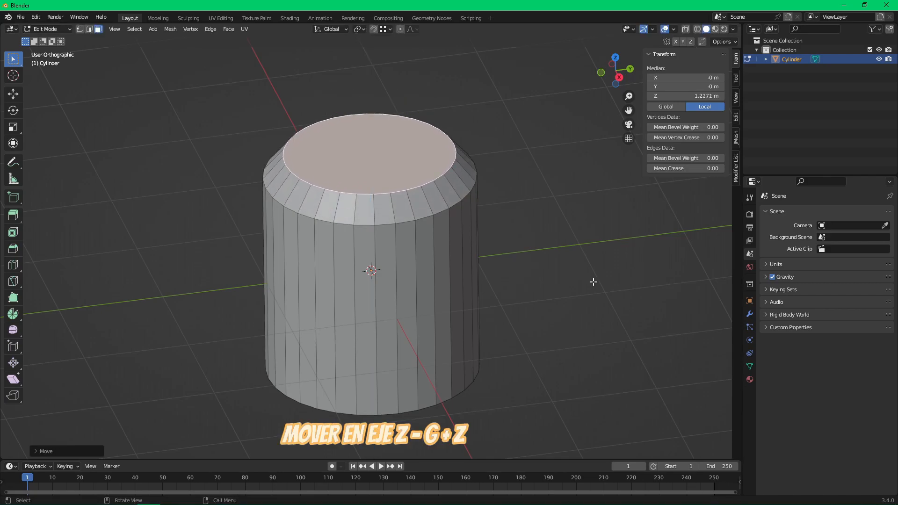
pyautogui.press('s')
pyautogui.click(594, 279)
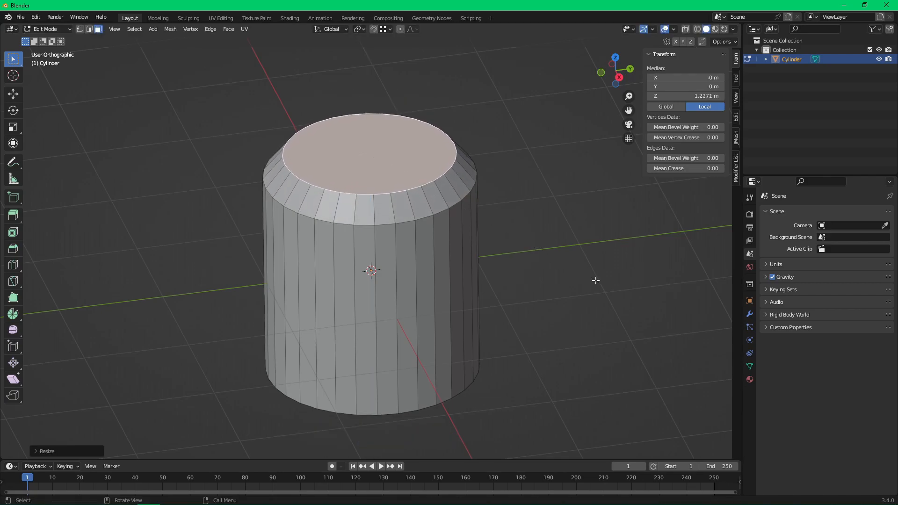
# Inset the top face about 0.39 m and extrude the inner face upward about 0.48 m to form a neck.
pyautogui.keyDown('shift'); pyautogui.moveTo(537, 198); pyautogui.dragTo(549, 262, button='middle'); pyautogui.keyUp('shift')
pyautogui.moveTo(587, 301); pyautogui.dragTo(580, 310, button='middle')
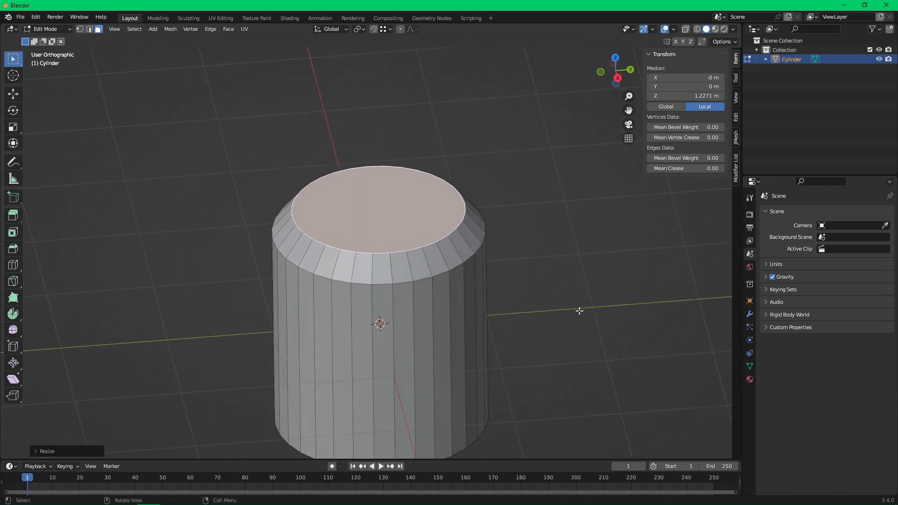
pyautogui.press('i')
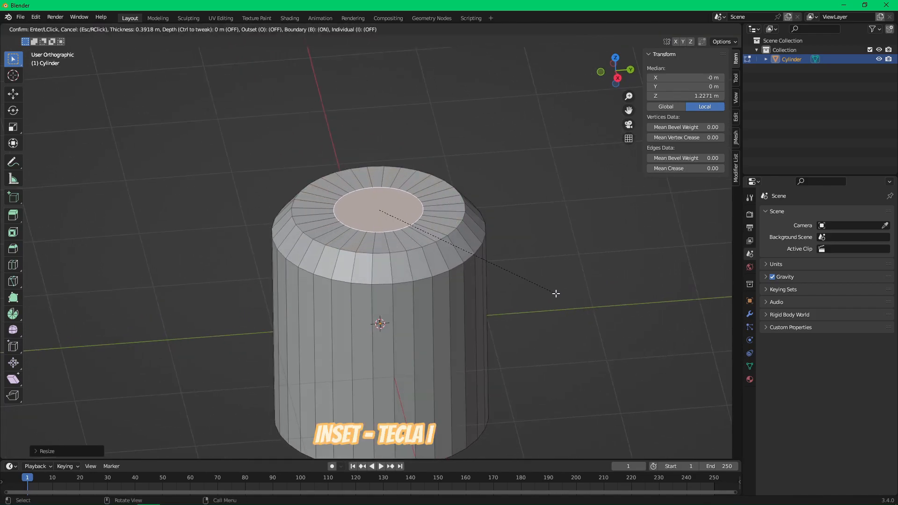
pyautogui.click(556, 294)
pyautogui.press('e')
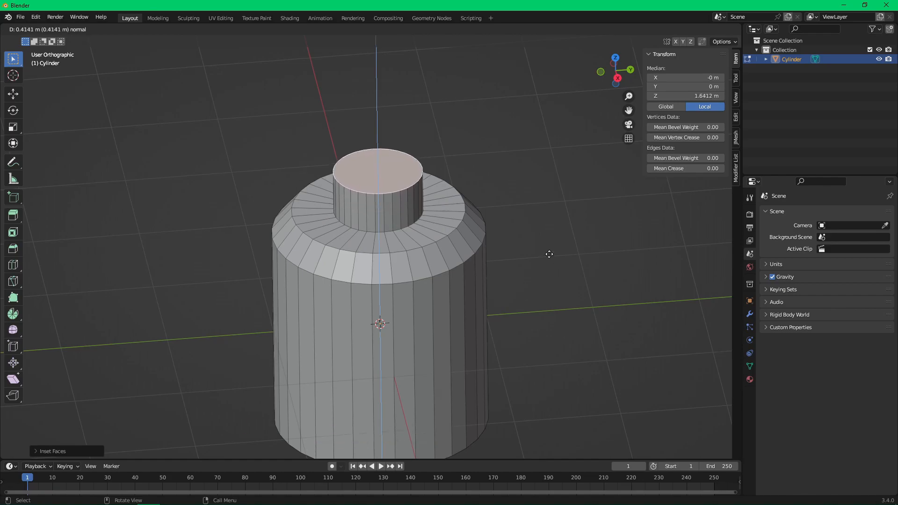
pyautogui.click(549, 248)
pyautogui.moveTo(551, 248)
pyautogui.mouseDown(button='middle')
pyautogui.moveTo(571, 238)
pyautogui.moveTo(551, 247)
pyautogui.mouseUp(button='middle')
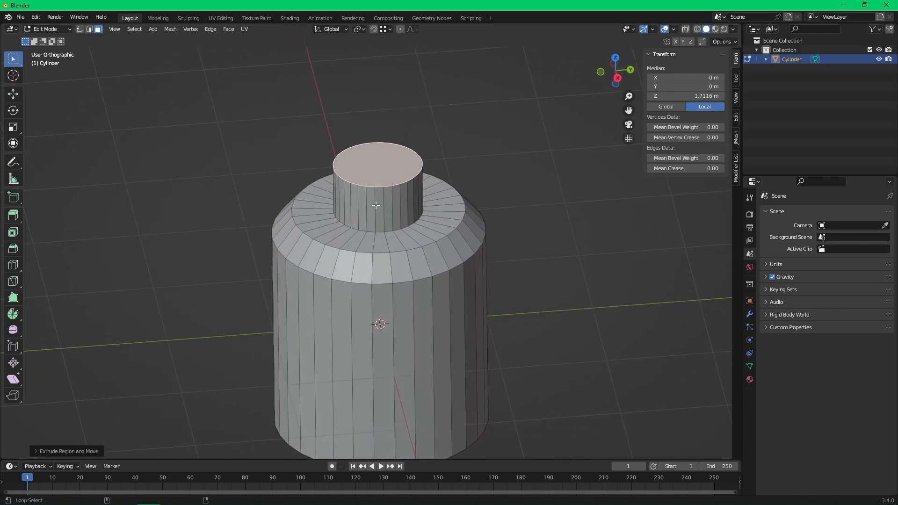
# Scale the whole neck down slightly and raise its top face about 0.1 m along Z.
pyautogui.keyDown('alt'); pyautogui.click(392, 210); pyautogui.keyUp('alt')
pyautogui.press('s')
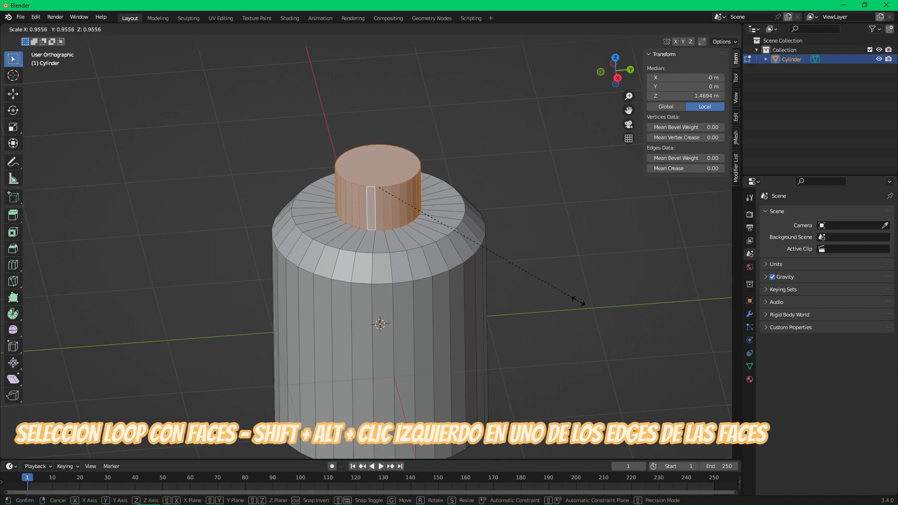
pyautogui.click(569, 296)
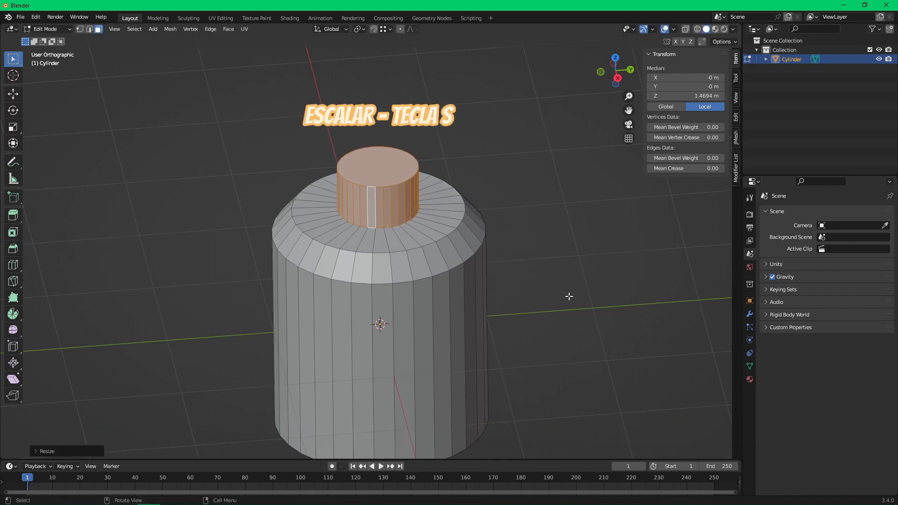
pyautogui.click(386, 167)
pyautogui.press('g')
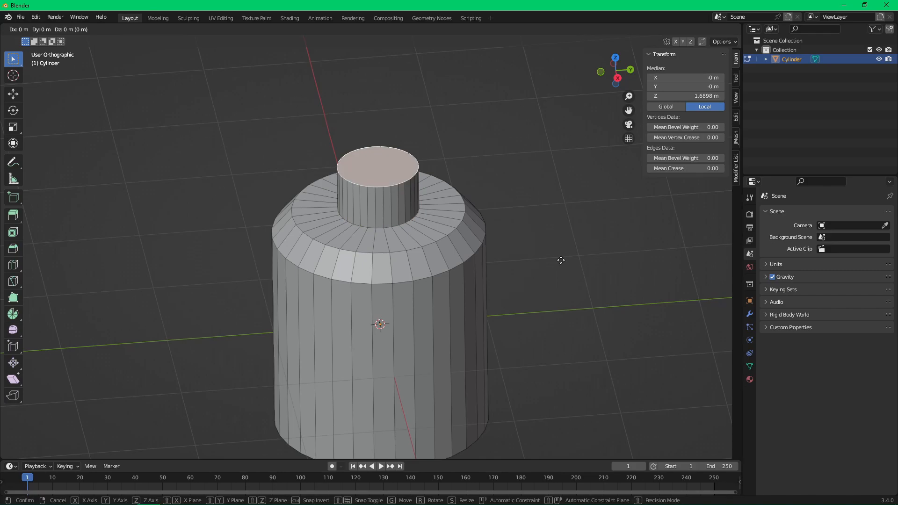
pyautogui.press('z')
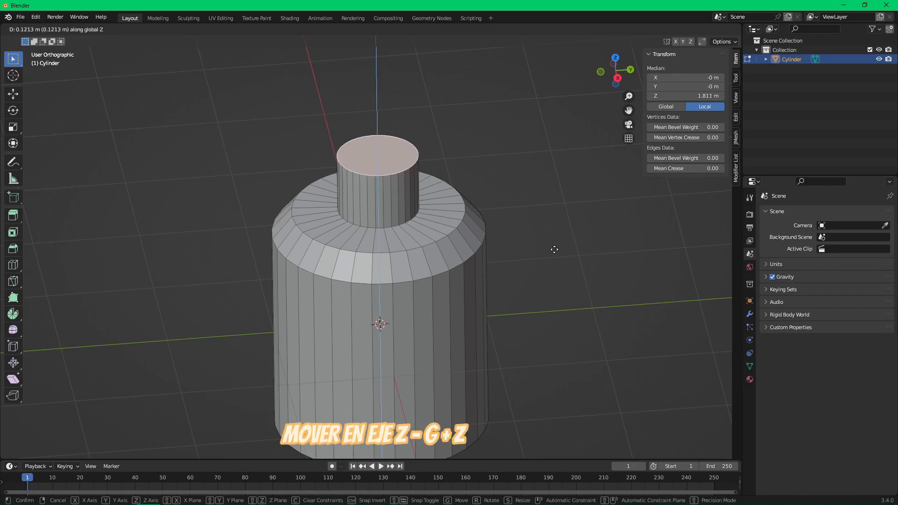
pyautogui.click(553, 251)
# Separate the neck's side and top faces into their own object and return to Object Mode with nothing selected.
pyautogui.moveTo(541, 251); pyautogui.dragTo(520, 266, button='middle')
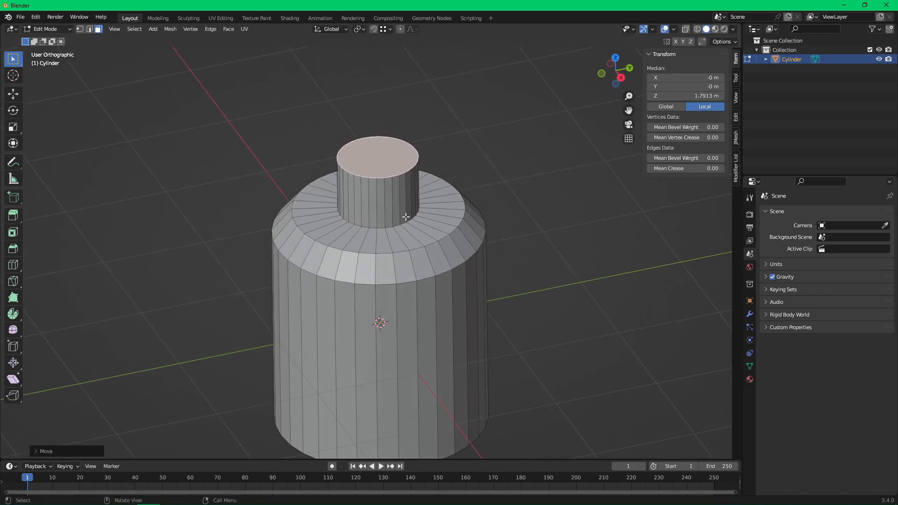
pyautogui.keyDown('alt'); pyautogui.keyDown('shift'); pyautogui.click(376, 202); pyautogui.keyUp('shift'); pyautogui.keyUp('alt')
pyautogui.press('p')
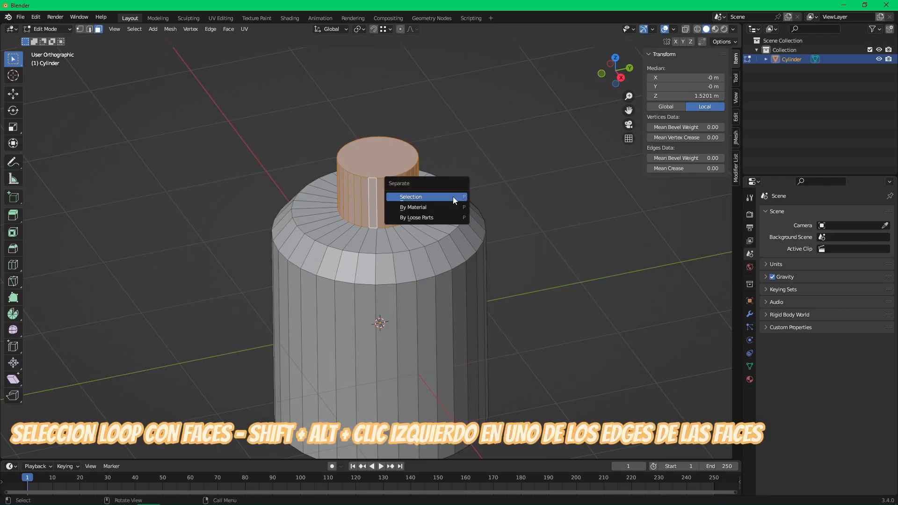
pyautogui.click(453, 197)
pyautogui.press('Tab')
pyautogui.click(526, 193)
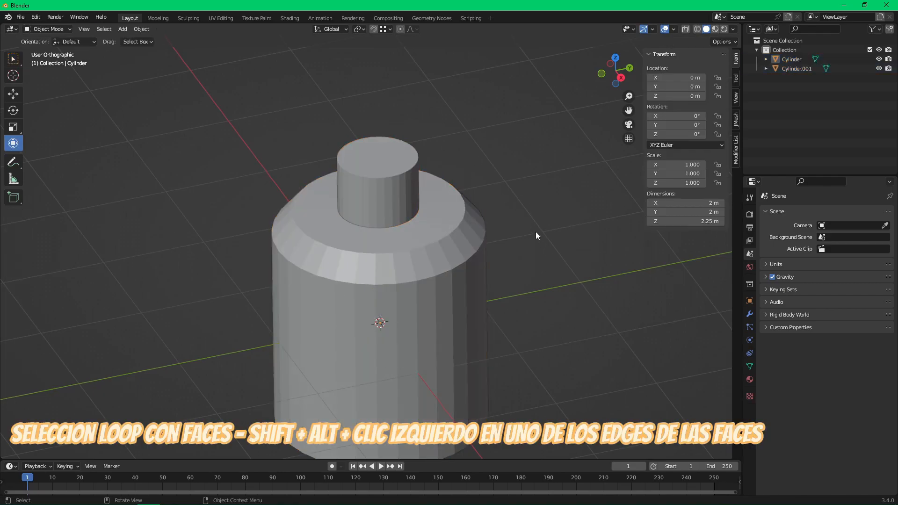
# Add a cube, scale it to about 0.575 and place it at the neck's upper left in the front view.
pyautogui.press('KP_1')
pyautogui.hotkey('shift', 'a')
pyautogui.moveTo(535, 232)
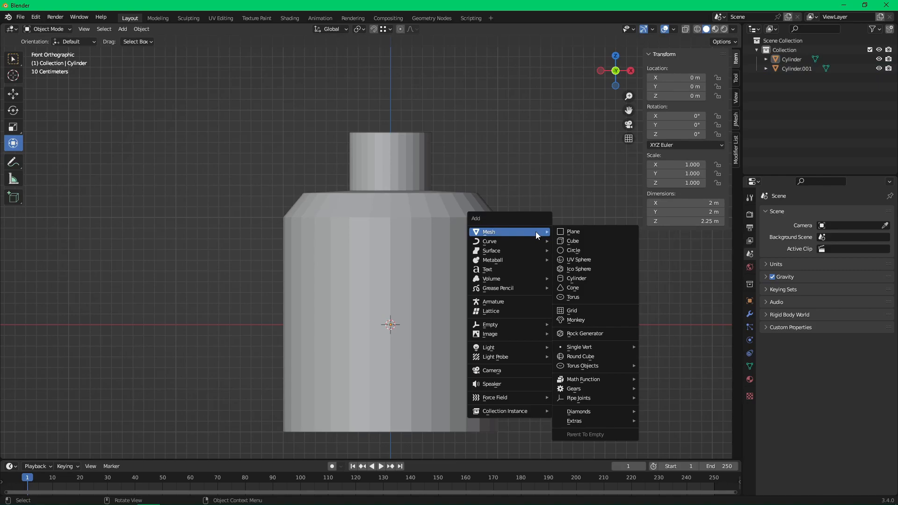
pyautogui.click(582, 241)
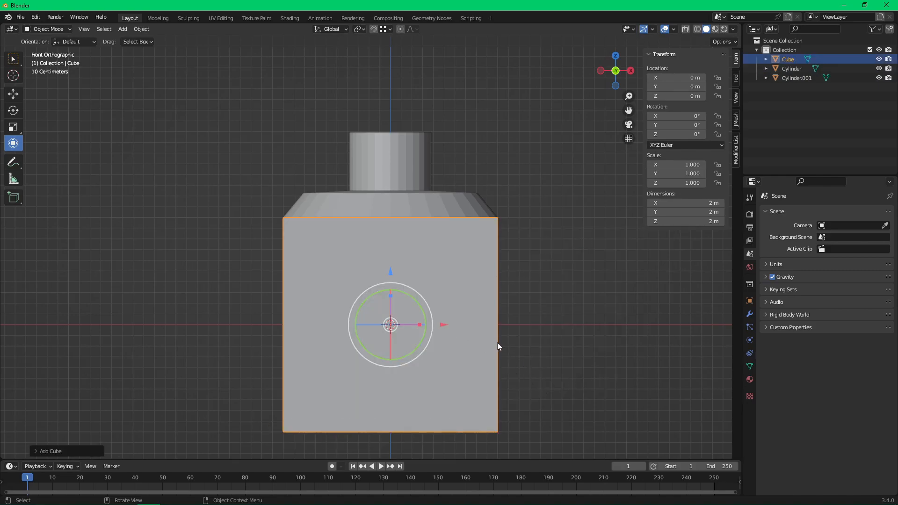
pyautogui.moveTo(391, 277); pyautogui.dragTo(354, 110)
pyautogui.press('s')
pyautogui.click(486, 187)
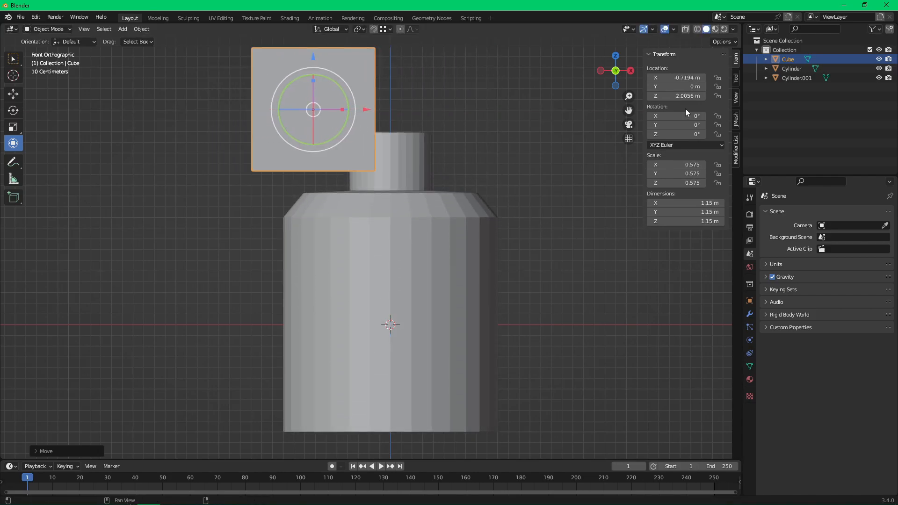
# Rotate the cube 45° about Y and shift it along X to about -0.58 m so its corner overlaps the neck.
pyautogui.click(669, 125)
pyautogui.write('45')
pyautogui.press('Return')
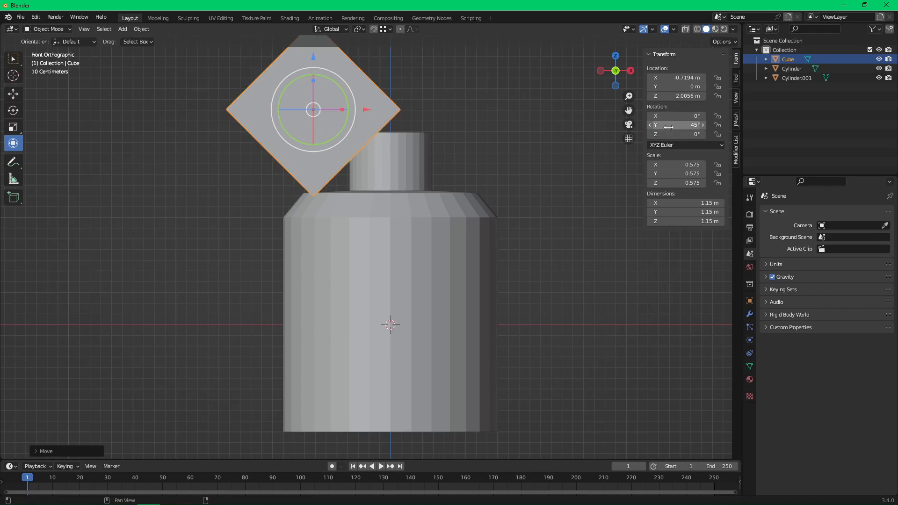
pyautogui.moveTo(362, 110); pyautogui.dragTo(380, 110)
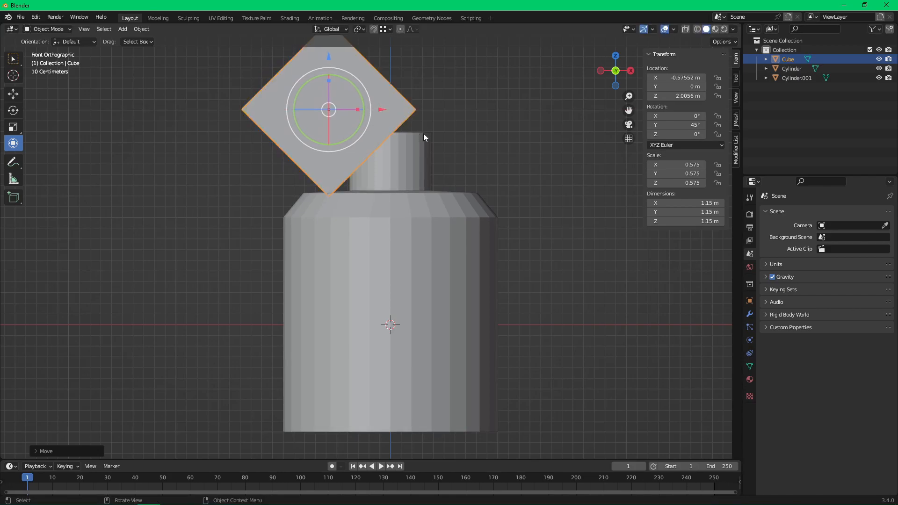
# Duplicate the rotated cube and move the copy along X to about 0.72 m, overlapping the neck's opposite side.
pyautogui.hotkey('shift', 'd')
pyautogui.rightClick(398, 117)
pyautogui.press('g')
pyautogui.press('x')
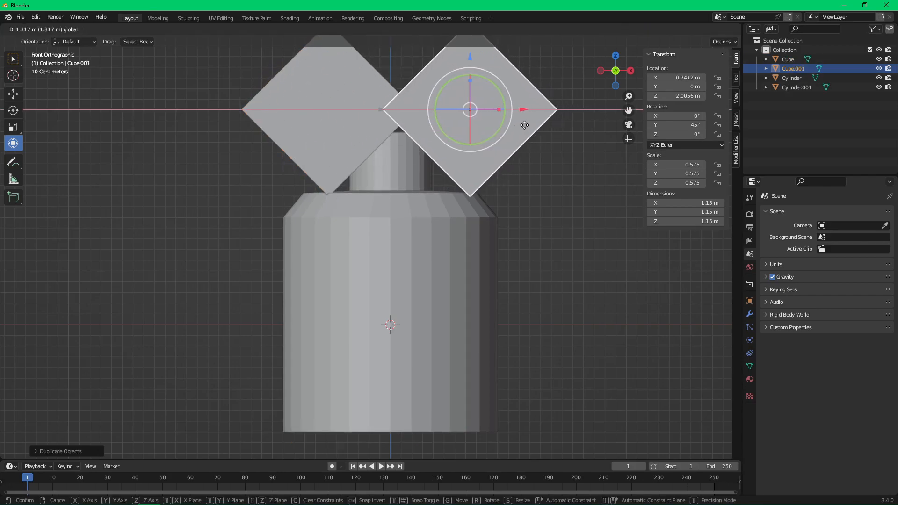
pyautogui.click(520, 125)
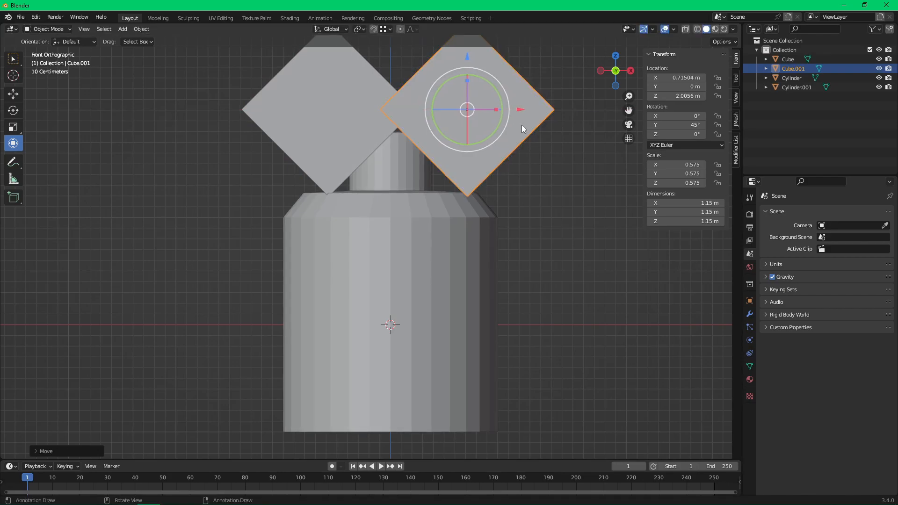
# Cut both rotated cubes out of the neck with JMesh Boolean Difference, using the separated neck as target.
pyautogui.click(365, 139)
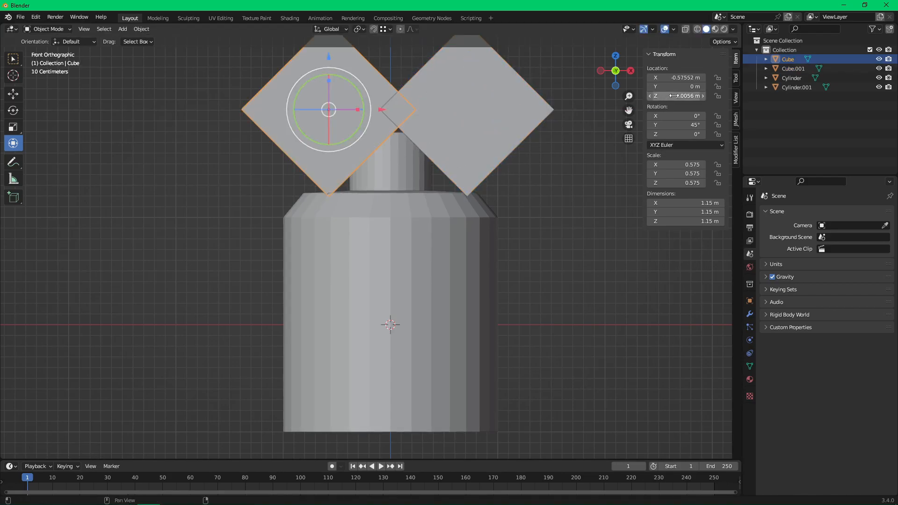
pyautogui.click(737, 121)
pyautogui.click(706, 69)
pyautogui.click(398, 154)
pyautogui.click(678, 81)
pyautogui.click(518, 126)
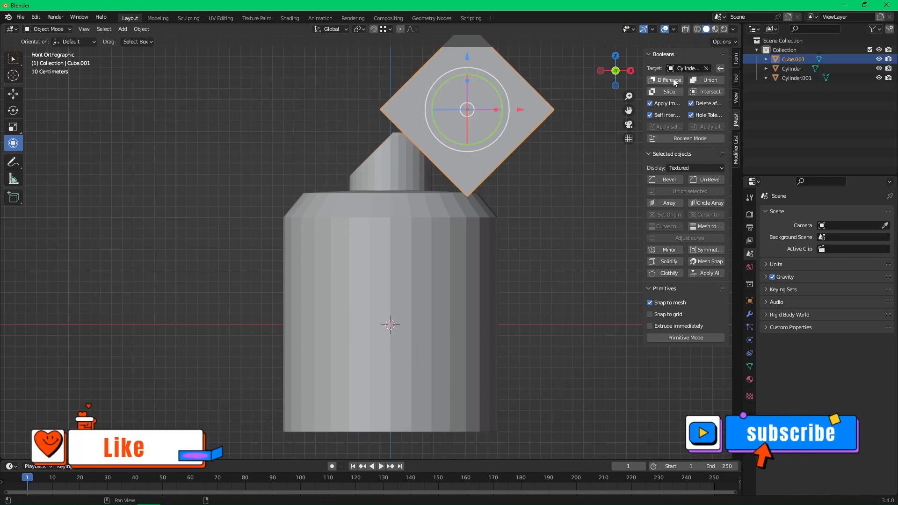
pyautogui.click(674, 80)
pyautogui.moveTo(526, 167); pyautogui.dragTo(514, 184, button='middle')
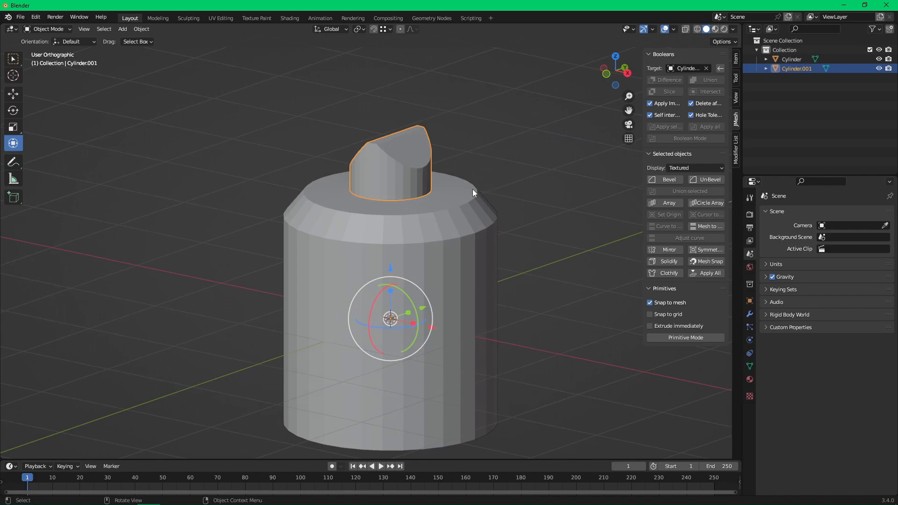
# Raise the cut neck piece about 0.035 m along Z.
pyautogui.press('KP_1')
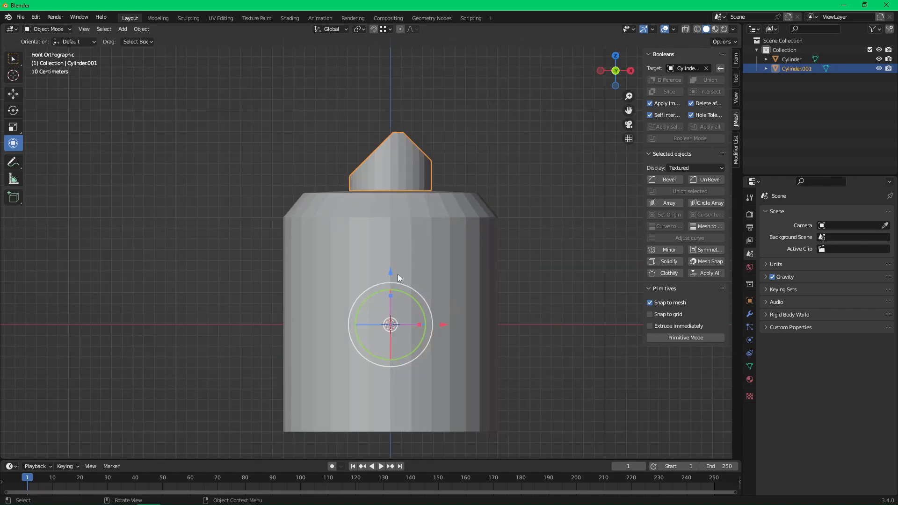
pyautogui.moveTo(389, 272); pyautogui.dragTo(392, 265)
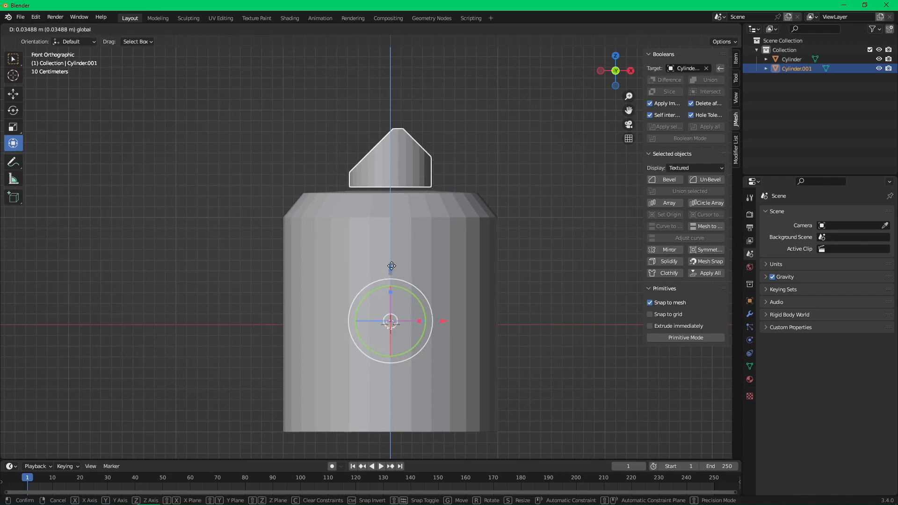
pyautogui.moveTo(391, 265); pyautogui.dragTo(392, 265)
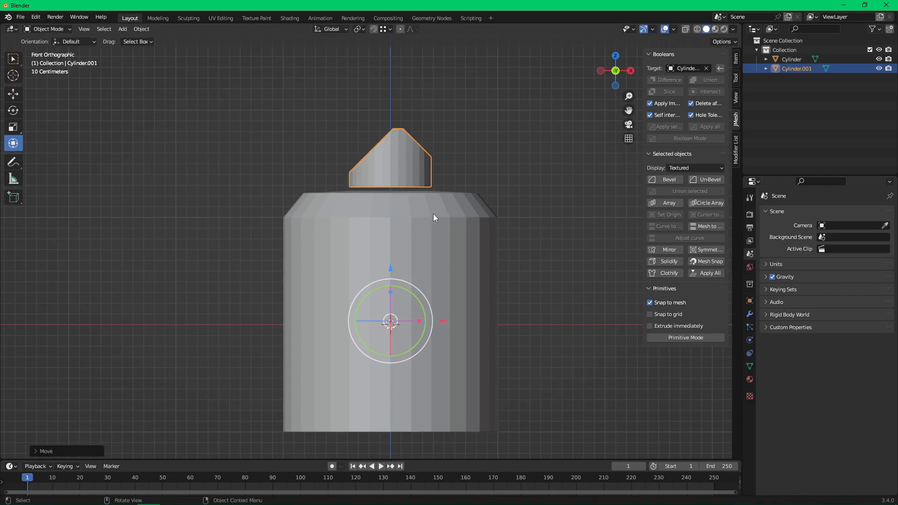
# Move the neck piece's bottom edge loop along Z down to the body and return to Object Mode.
pyautogui.press('Tab')
pyautogui.press('2')
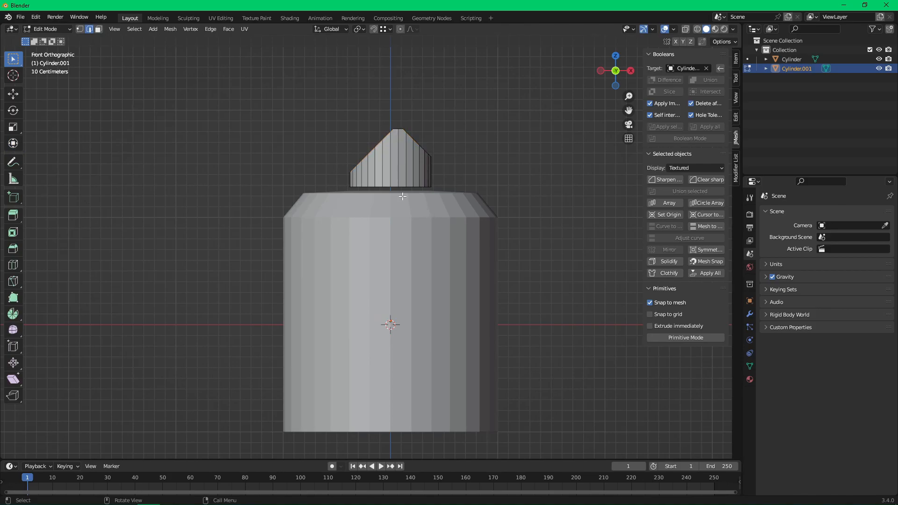
pyautogui.keyDown('alt'); pyautogui.keyDown('shift'); pyautogui.click(387, 187); pyautogui.keyUp('shift'); pyautogui.keyUp('alt')
pyautogui.press('g')
pyautogui.press('z')
pyautogui.click(428, 199)
pyautogui.moveTo(494, 178); pyautogui.dragTo(535, 220, button='middle')
pyautogui.press('Tab')
# Add a cube, flatten it strongly along Z and scale it down into a small block.
pyautogui.hotkey('shift', 'a')
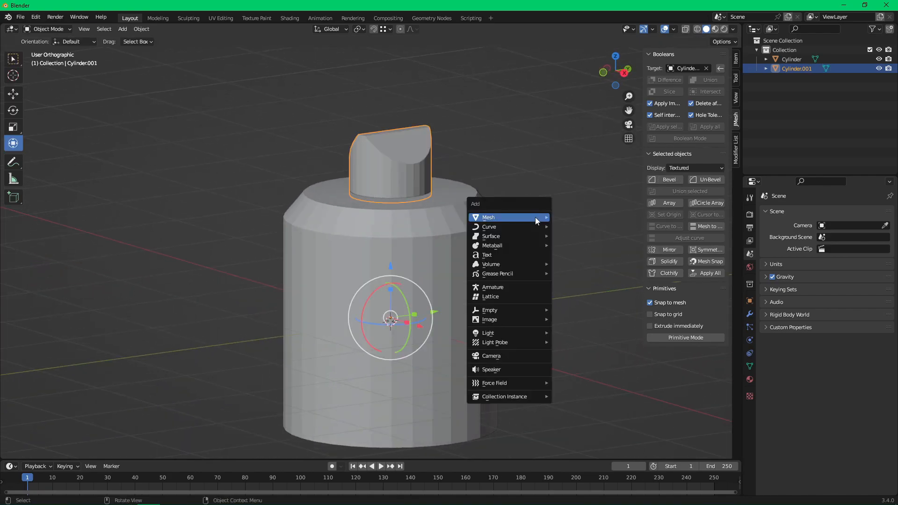
pyautogui.moveTo(536, 221)
pyautogui.click(582, 226)
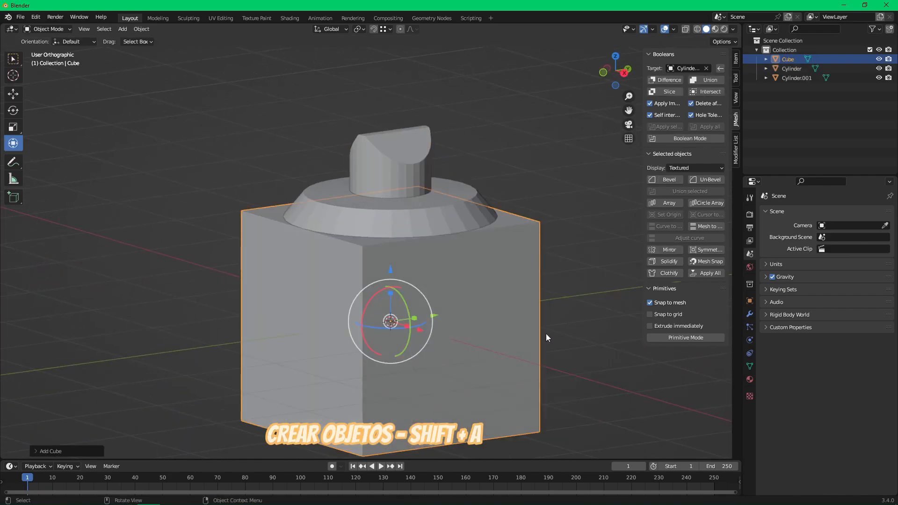
pyautogui.press('KP_3')
pyautogui.press('s')
pyautogui.press('z')
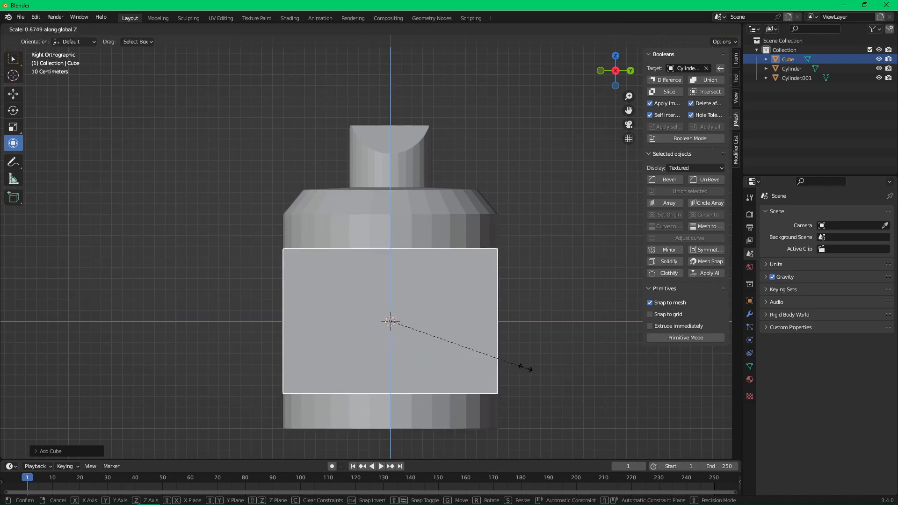
pyautogui.click(420, 325)
pyautogui.press('s')
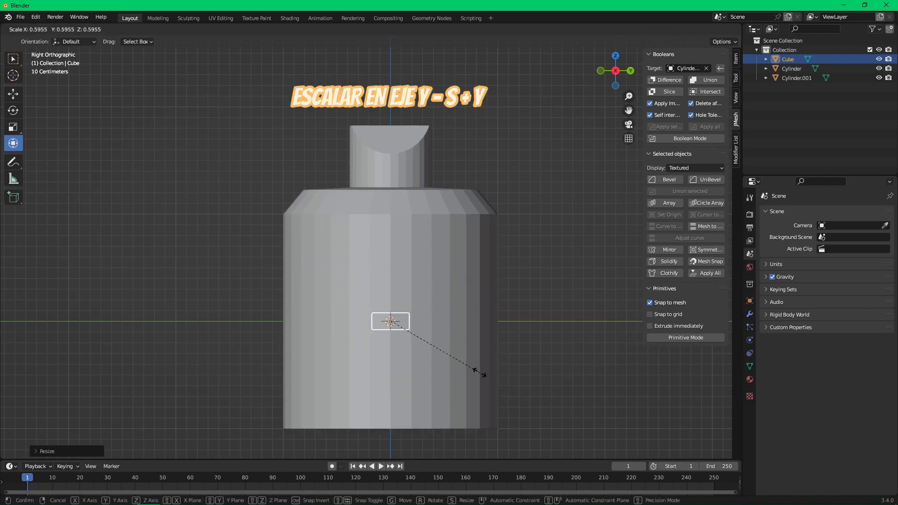
pyautogui.click(448, 355)
# Raise the small block to neck height and move it out in front of the neck along X.
pyautogui.moveTo(389, 269); pyautogui.dragTo(388, 114)
pyautogui.moveTo(388, 114); pyautogui.dragTo(459, 195, button='middle')
pyautogui.moveTo(430, 178); pyautogui.dragTo(523, 215)
# Shorten the small block along X, adjust its height along Z, move it up to the neck's front and deselect everything.
pyautogui.press('s')
pyautogui.press('x')
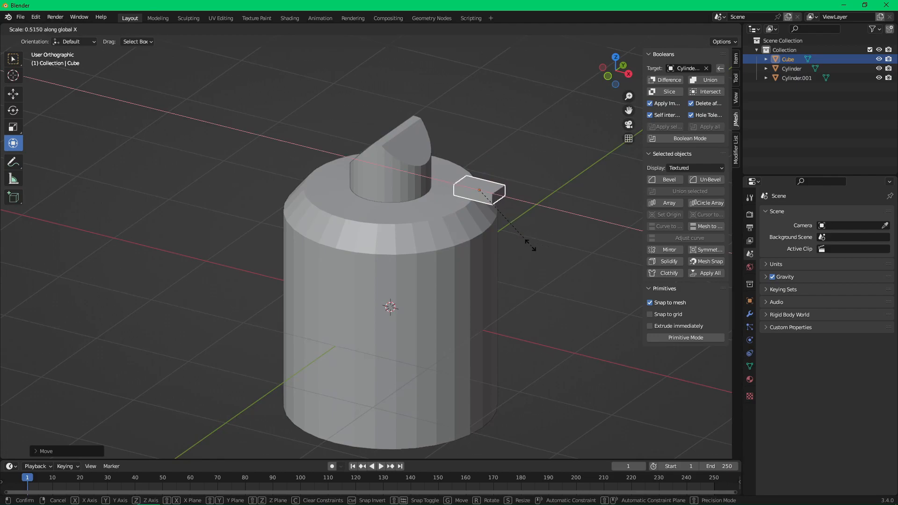
pyautogui.click(509, 221)
pyautogui.press('s')
pyautogui.press('z')
pyautogui.click(530, 259)
pyautogui.moveTo(524, 202); pyautogui.dragTo(469, 189)
pyautogui.hotkey('alt', 'a')
pyautogui.moveTo(516, 210); pyautogui.dragTo(524, 239, button='middle')
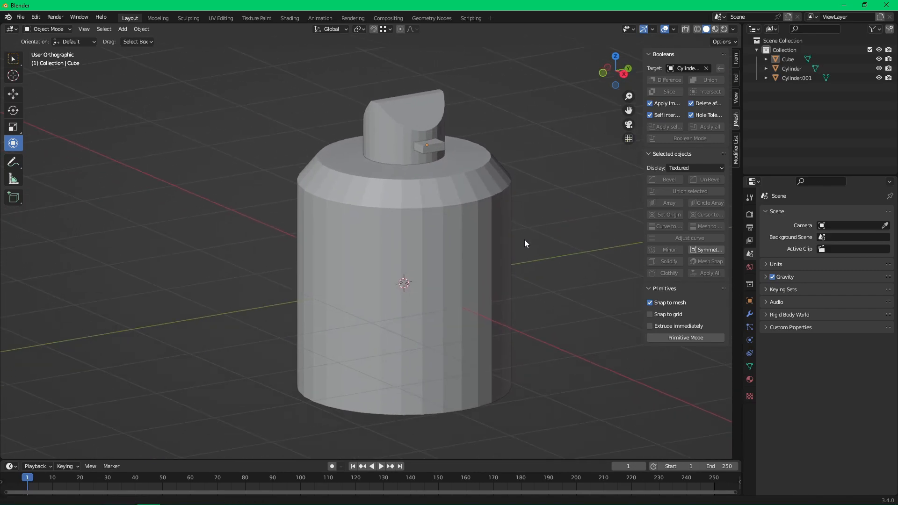
# Move the body, cap and nozzle block together up along Z until the body's base rests on the ground plane.
pyautogui.press('KP_1')
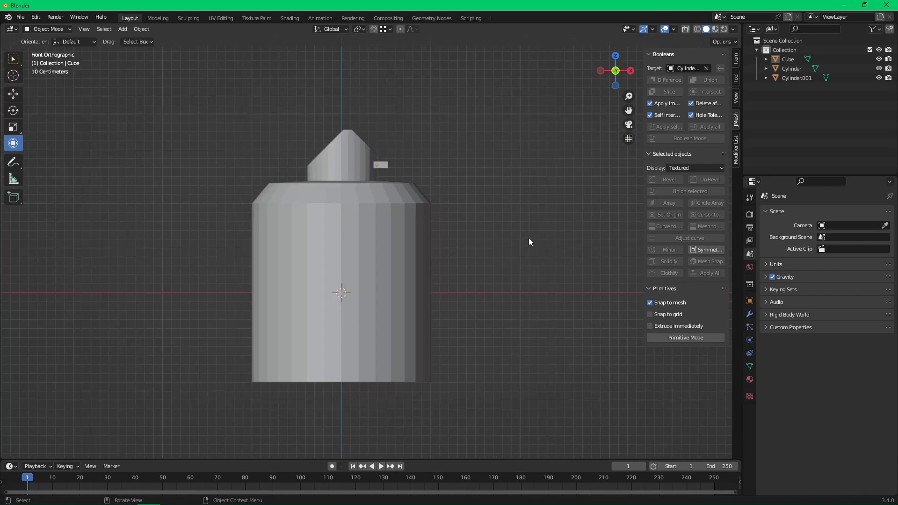
pyautogui.moveTo(271, 126); pyautogui.dragTo(461, 324)
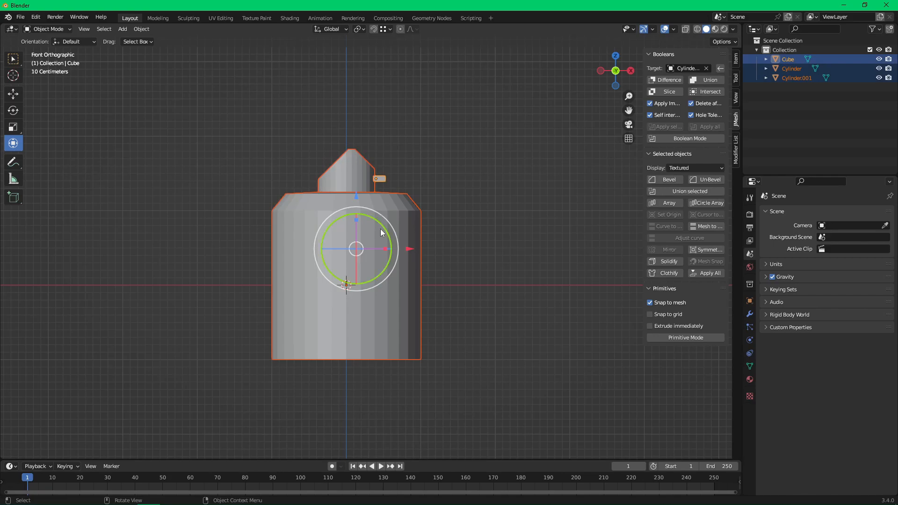
pyautogui.moveTo(357, 194); pyautogui.dragTo(358, 115)
pyautogui.click(521, 190)
pyautogui.keyDown('shift'); pyautogui.moveTo(498, 167); pyautogui.dragTo(531, 234, button='middle'); pyautogui.keyUp('shift')
# Raise the body's upper vertices slightly along Z to lengthen the can, then return to Object Mode.
pyautogui.click(445, 239)
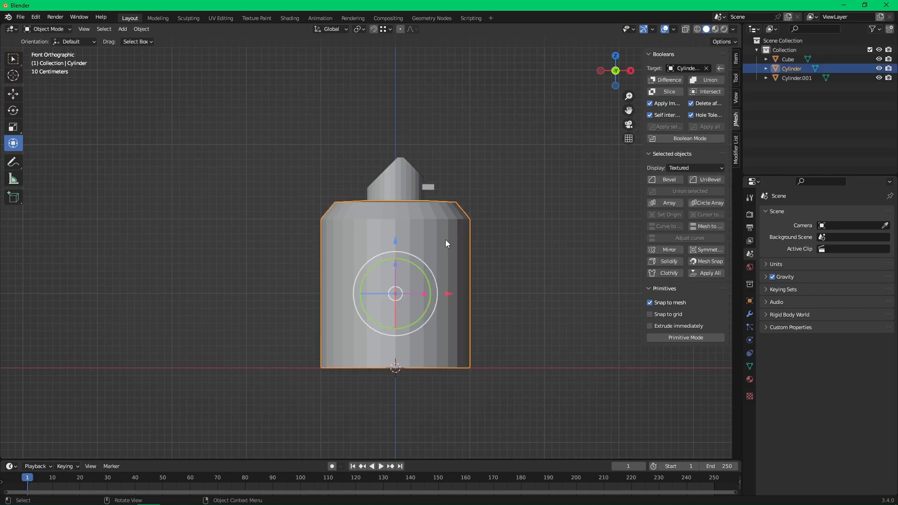
pyautogui.press('Tab')
pyautogui.moveTo(307, 160); pyautogui.dragTo(544, 245)
pyautogui.press('g')
pyautogui.press('z')
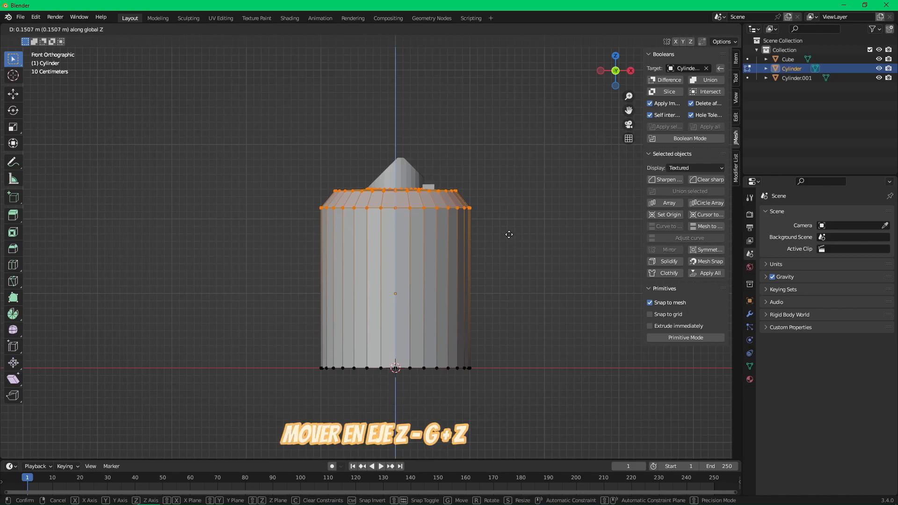
pyautogui.click(509, 236)
pyautogui.press('Tab')
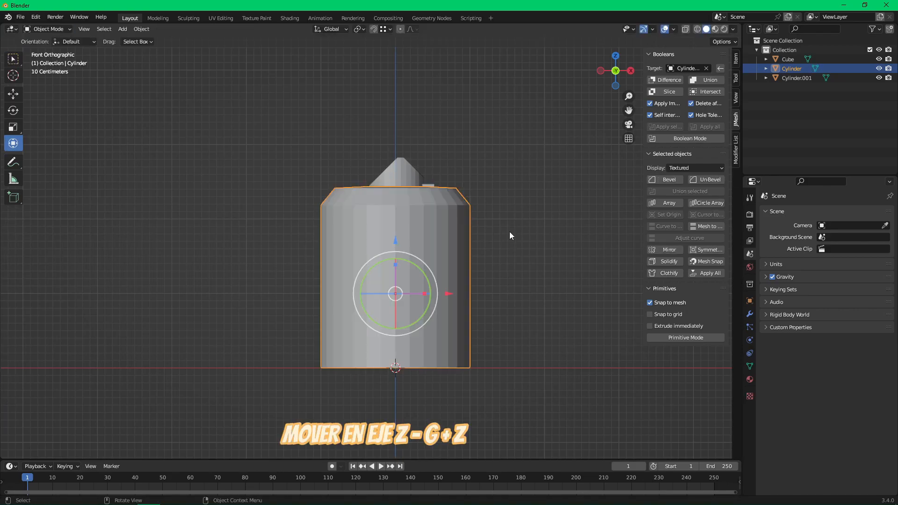
# Raise the cap and nozzle block along Z clear of the body, hiding the body while selecting them and revealing it again.
pyautogui.press('h')
pyautogui.moveTo(337, 136); pyautogui.dragTo(499, 221)
pyautogui.moveTo(411, 186); pyautogui.dragTo(411, 135)
pyautogui.hotkey('alt', 'h')
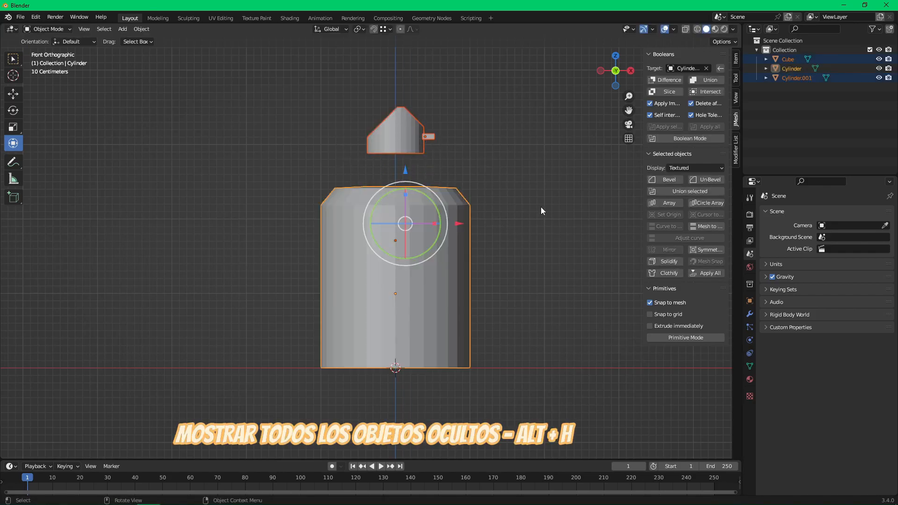
# Lower the cap and nozzle block along Z until the cap's base sits on the body's top, and deselect them.
pyautogui.hotkey('alt', 'a')
pyautogui.moveTo(321, 96); pyautogui.dragTo(464, 153)
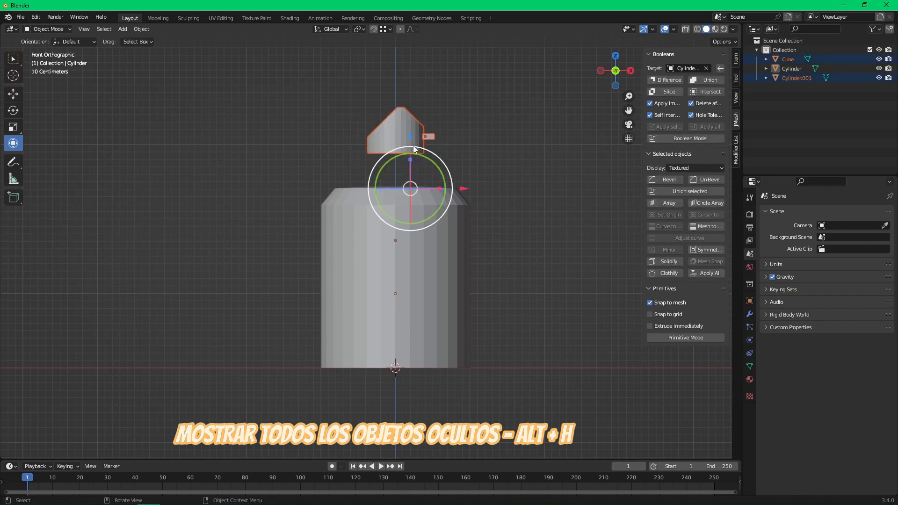
pyautogui.click(502, 139)
pyautogui.moveTo(363, 87); pyautogui.dragTo(407, 172)
pyautogui.click(535, 170)
# Flatten the body's top face ring by scaling it to 0 along Z, then return to Object Mode.
pyautogui.moveTo(535, 170); pyautogui.dragTo(492, 207, button='middle')
pyautogui.scroll(1, 492, 207)
pyautogui.click(438, 207)
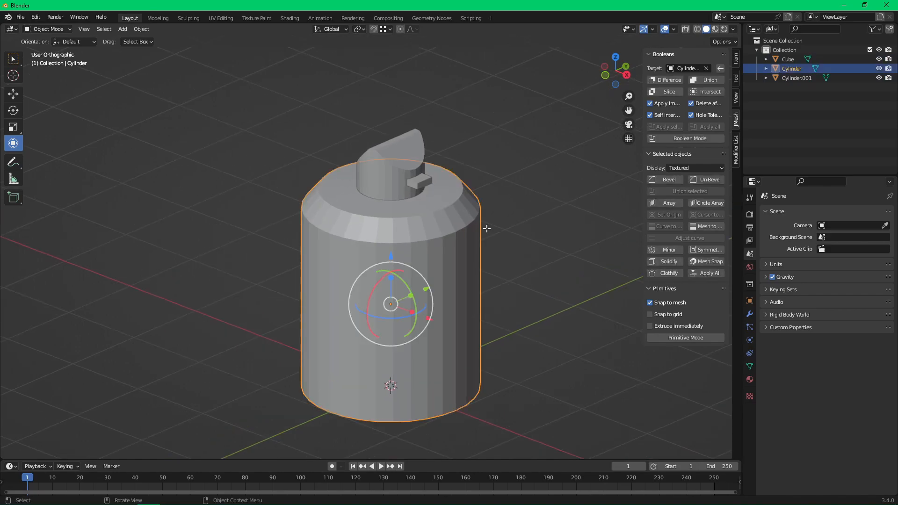
pyautogui.press('Tab')
pyautogui.scroll(2, 501, 240)
pyautogui.press('3')
pyautogui.hotkey('alt', 'a')
pyautogui.keyDown('alt'); pyautogui.keyDown('shift'); pyautogui.click(428, 186); pyautogui.keyUp('shift'); pyautogui.keyUp('alt')
pyautogui.press('KP_1')
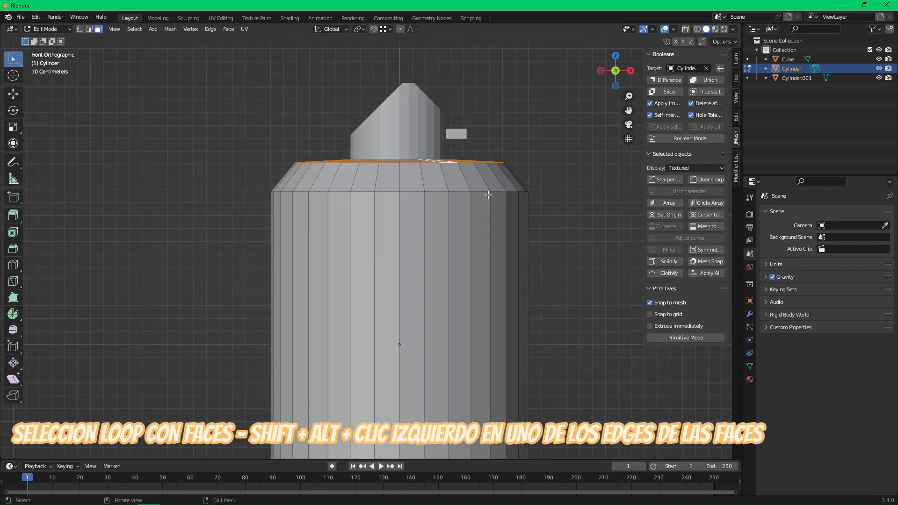
pyautogui.press('s')
pyautogui.press('z')
pyautogui.press('KP_0')
pyautogui.press('Return')
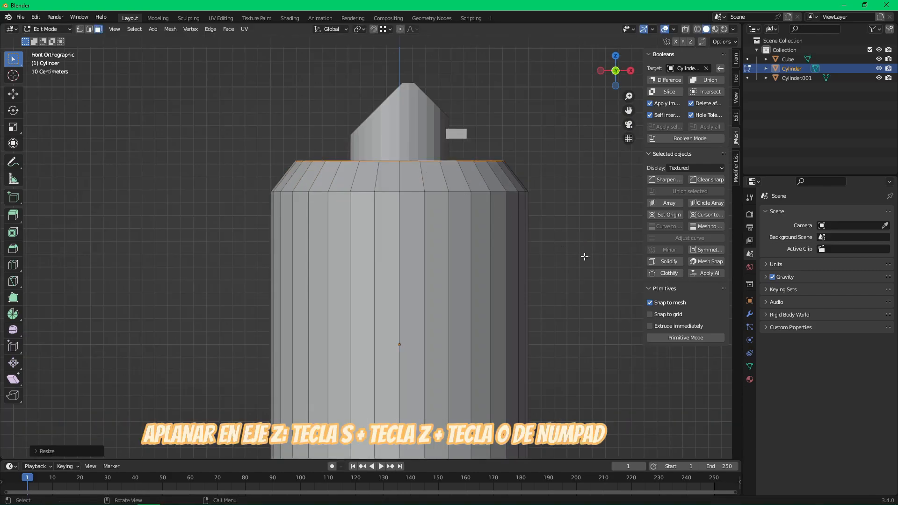
pyautogui.moveTo(584, 257)
pyautogui.mouseDown(button='middle')
pyautogui.moveTo(564, 245)
pyautogui.moveTo(515, 249)
pyautogui.moveTo(525, 245)
pyautogui.moveTo(504, 225)
pyautogui.mouseUp(button='middle')
pyautogui.press('Tab')
# Select the body's bottom edge loop and try to bevel it.
pyautogui.scroll(-3, 515, 249)
pyautogui.moveTo(510, 350); pyautogui.dragTo(498, 310, button='middle')
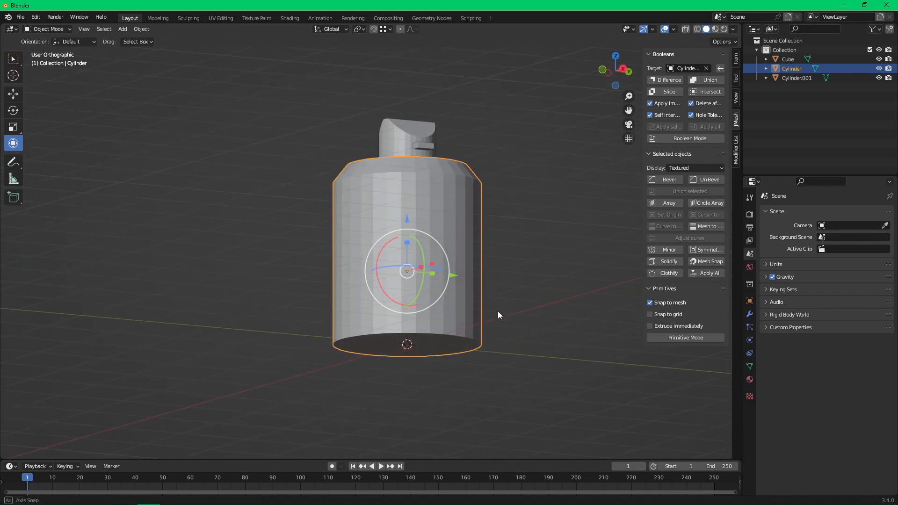
pyautogui.press('Tab')
pyautogui.press('2')
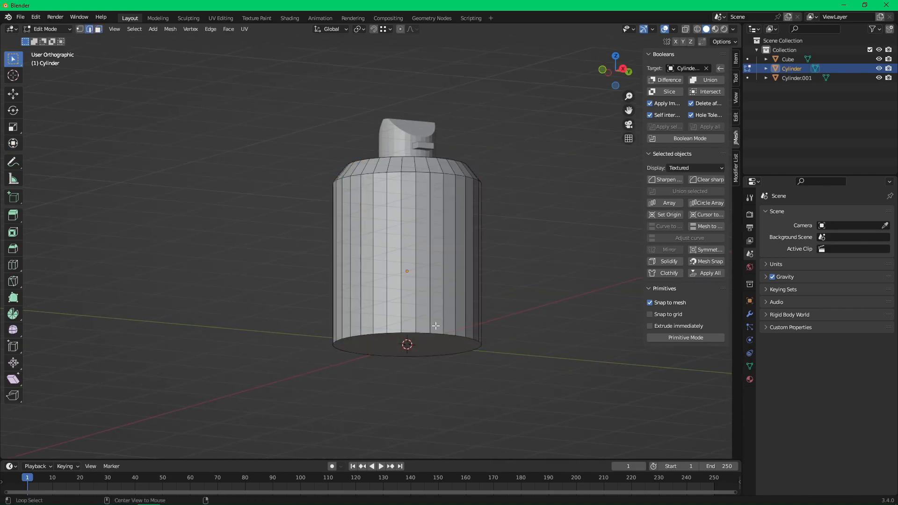
pyautogui.keyDown('alt'); pyautogui.click(438, 325); pyautogui.keyUp('alt')
pyautogui.hotkey('ctrl', 'b')
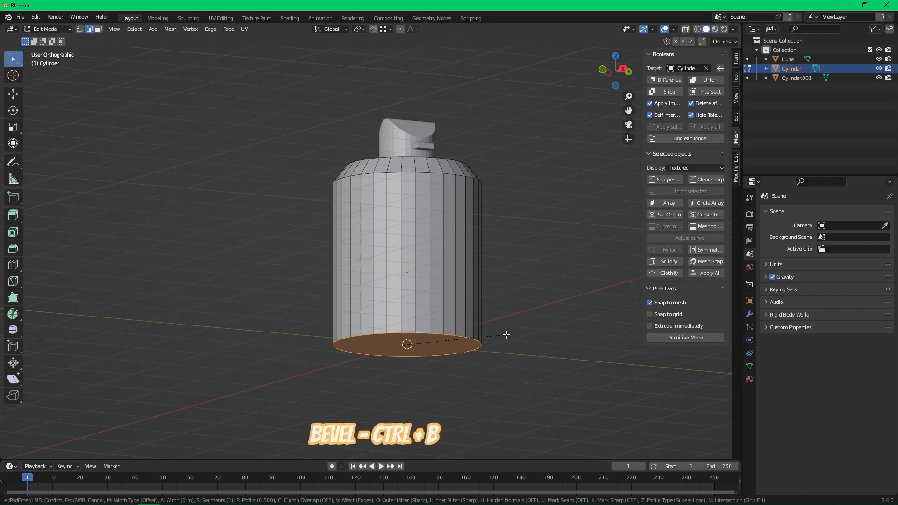
pyautogui.click(514, 347)
pyautogui.moveTo(515, 347); pyautogui.dragTo(548, 365, button='middle')
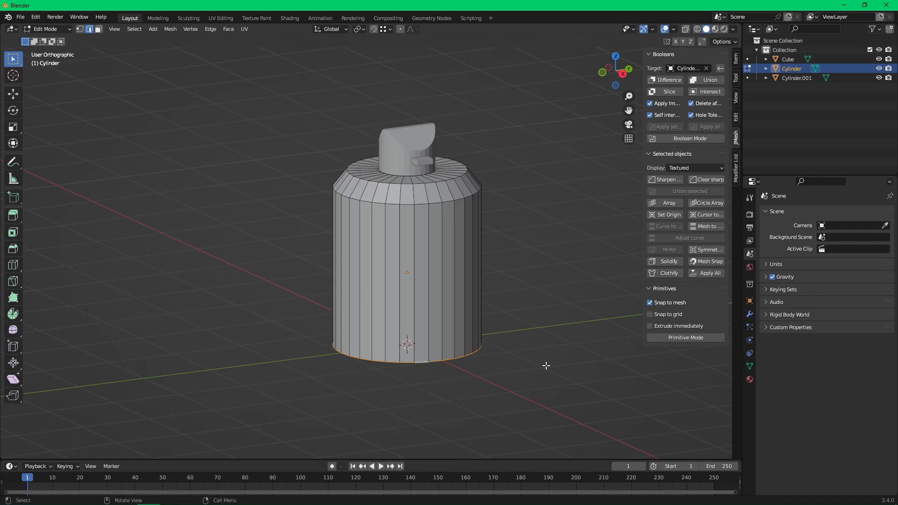
# Return to Object Mode and apply the body's scale.
pyautogui.press('Tab')
pyautogui.hotkey('ctrl', 'a')
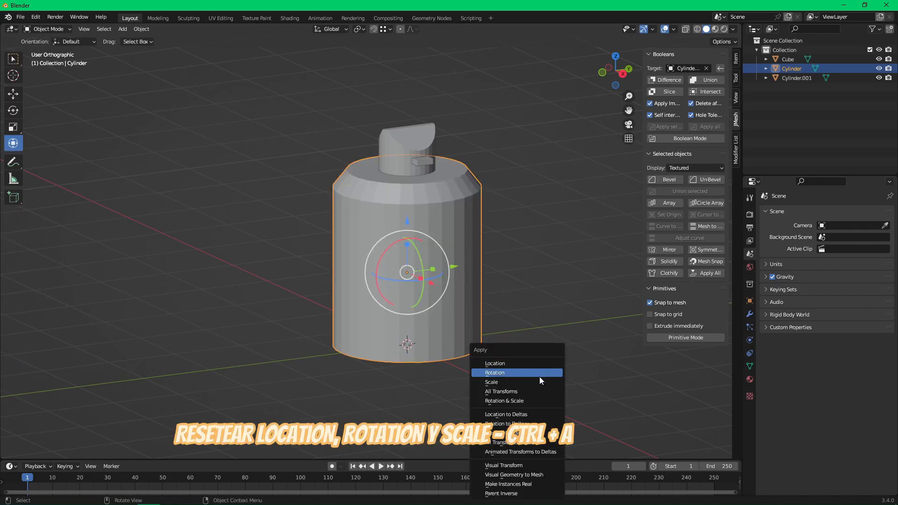
pyautogui.click(538, 381)
# Bevel the body's bottom edge loop by about 0.118 m with one segment and return to Object Mode.
pyautogui.press('Tab')
pyautogui.hotkey('ctrl', 'b')
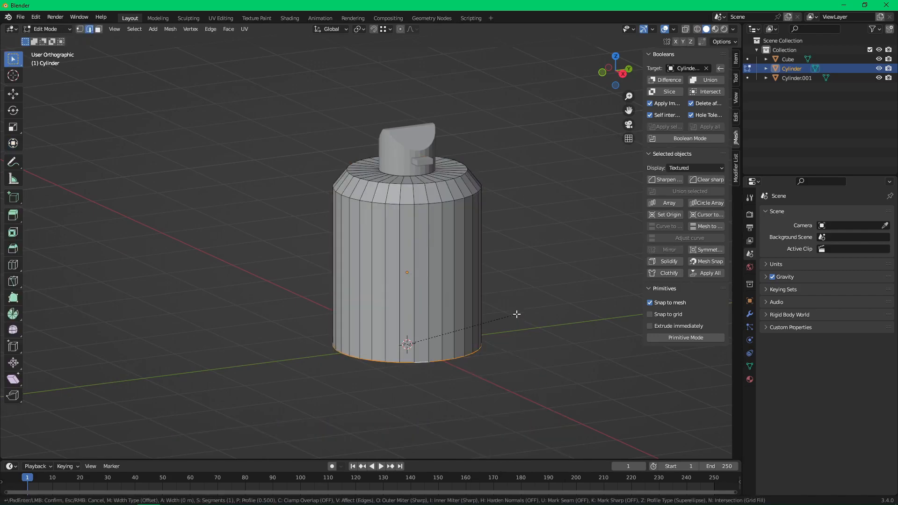
pyautogui.click(529, 342)
pyautogui.press('KP_1')
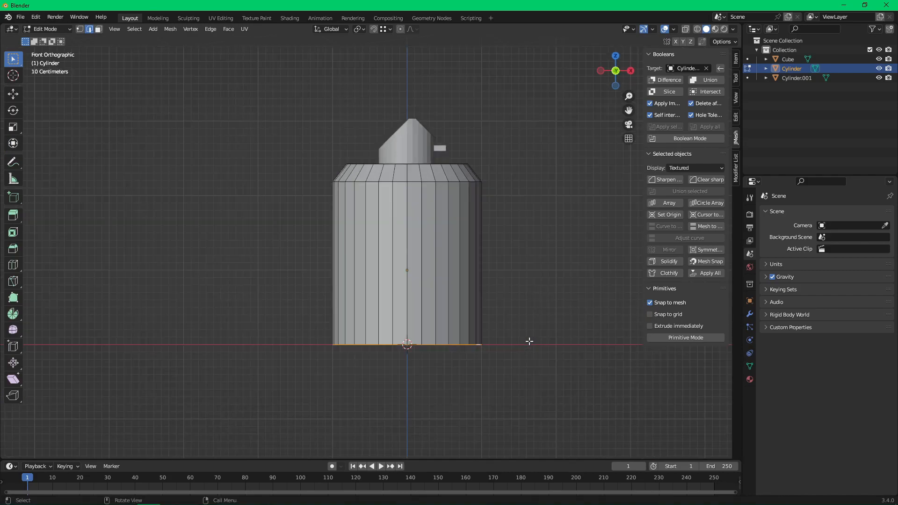
pyautogui.hotkey('ctrl', 'b')
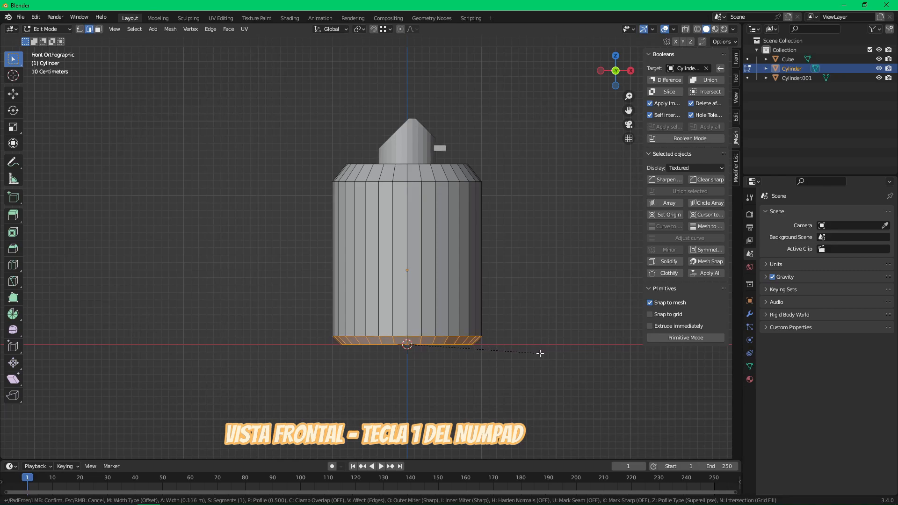
pyautogui.click(540, 355)
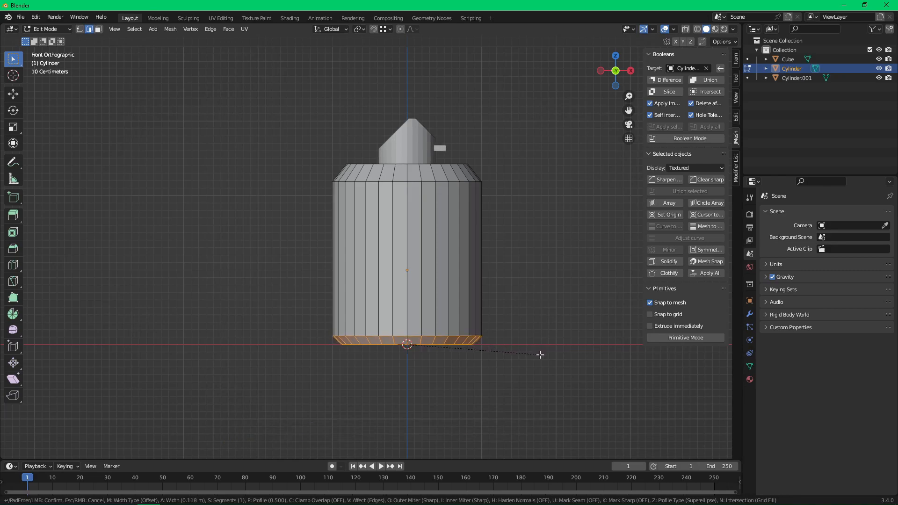
pyautogui.moveTo(527, 294); pyautogui.dragTo(537, 279, button='middle')
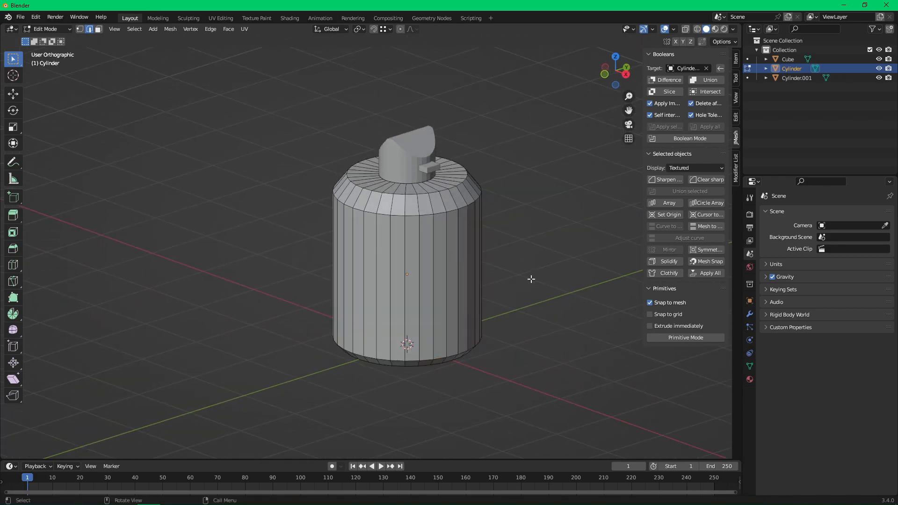
pyautogui.press('Tab')
# Add a JMesh bevel with 4 segments and a width of 0.036 m to the body.
pyautogui.keyDown('shift'); pyautogui.moveTo(515, 228); pyautogui.dragTo(519, 245, button='middle'); pyautogui.keyUp('shift')
pyautogui.scroll(1, 555, 259)
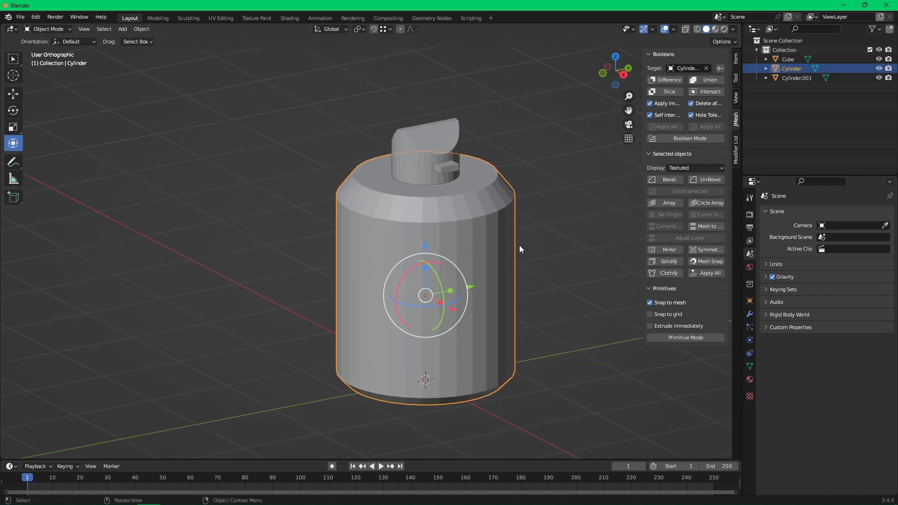
pyautogui.click(668, 181)
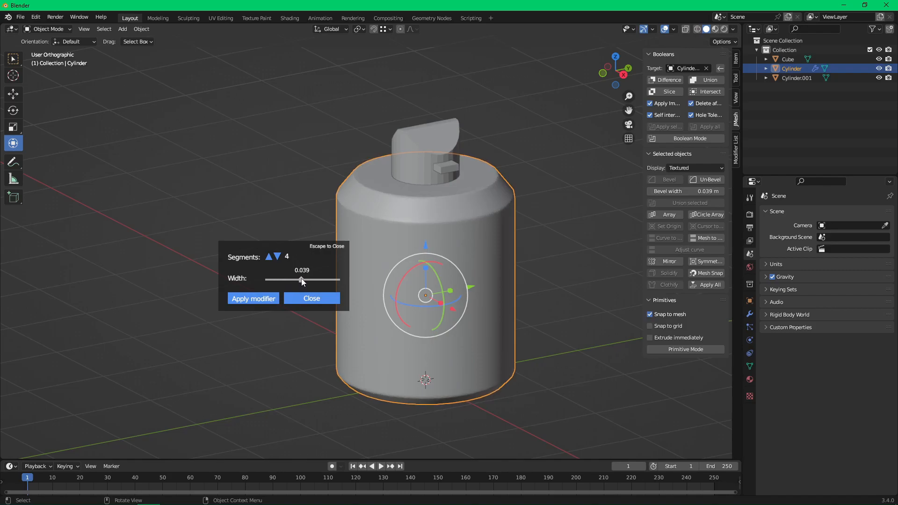
pyautogui.press('Escape')
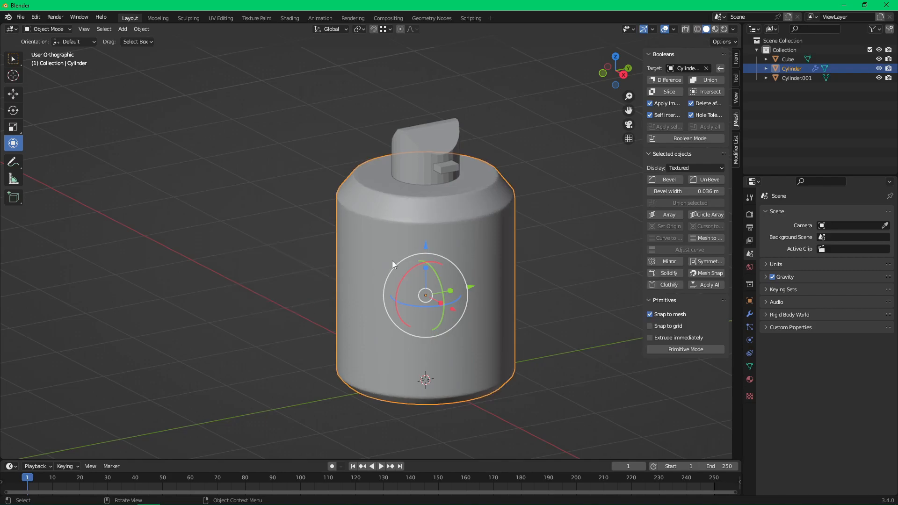
# Add a JMesh bevel with 4 segments and a width of 0.03 m to the cap.
pyautogui.moveTo(459, 213); pyautogui.dragTo(510, 254, button='middle')
pyautogui.scroll(3, 510, 254)
pyautogui.click(440, 178)
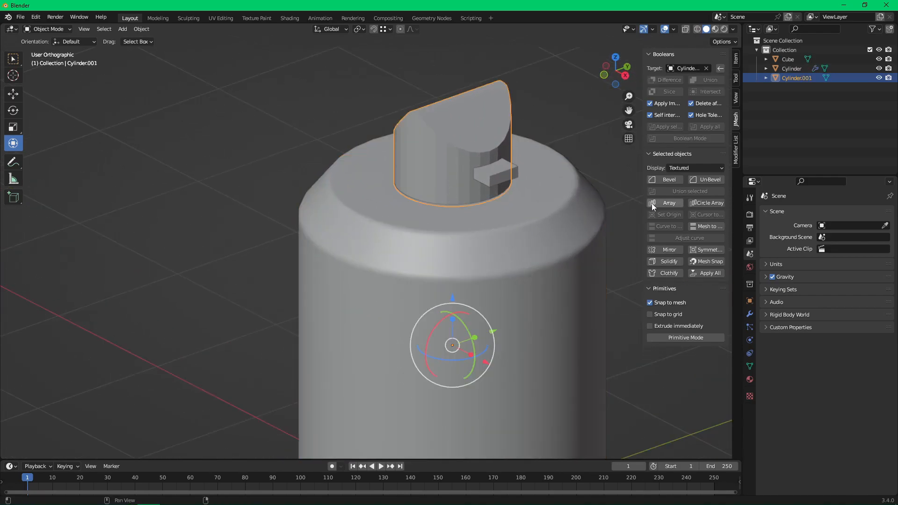
pyautogui.click(670, 181)
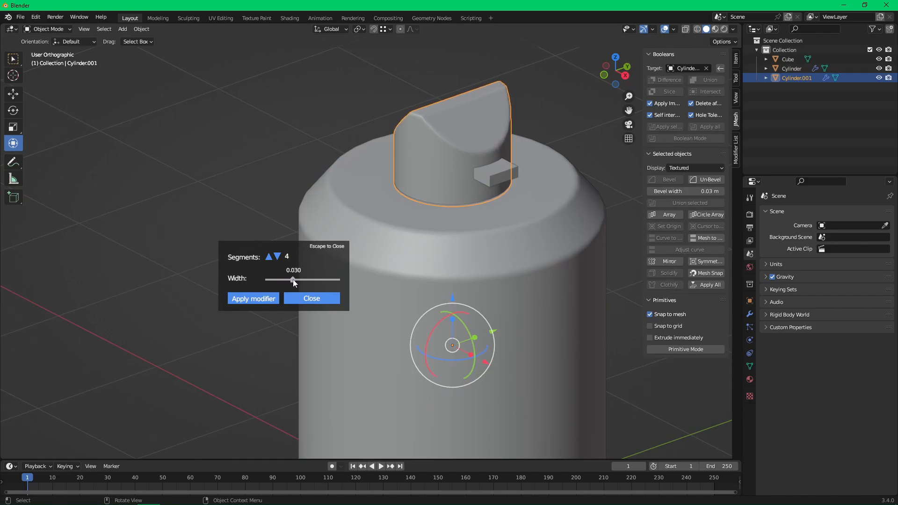
# Add a JMesh bevel with 4 segments and a width of 0.022 m to the nozzle block, then deselect it.
pyautogui.click(495, 174)
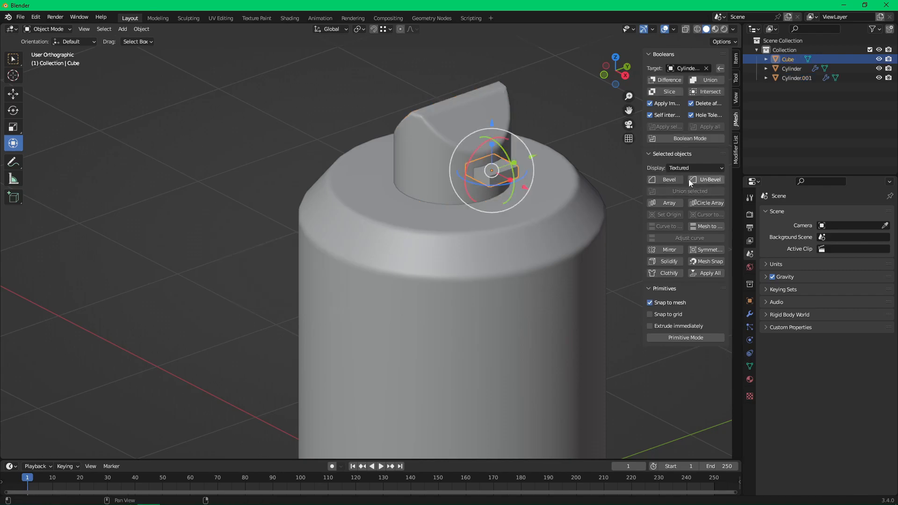
pyautogui.click(677, 179)
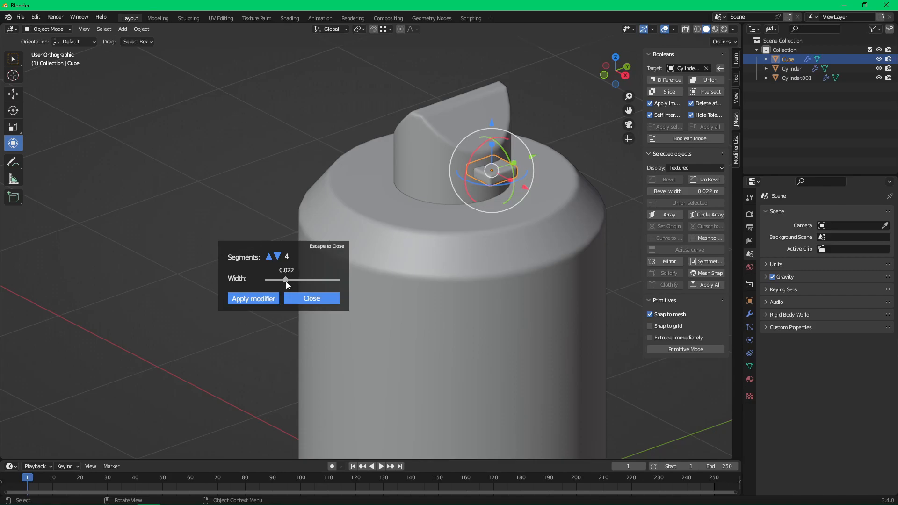
pyautogui.click(310, 298)
pyautogui.moveTo(539, 231); pyautogui.dragTo(549, 231, button='middle')
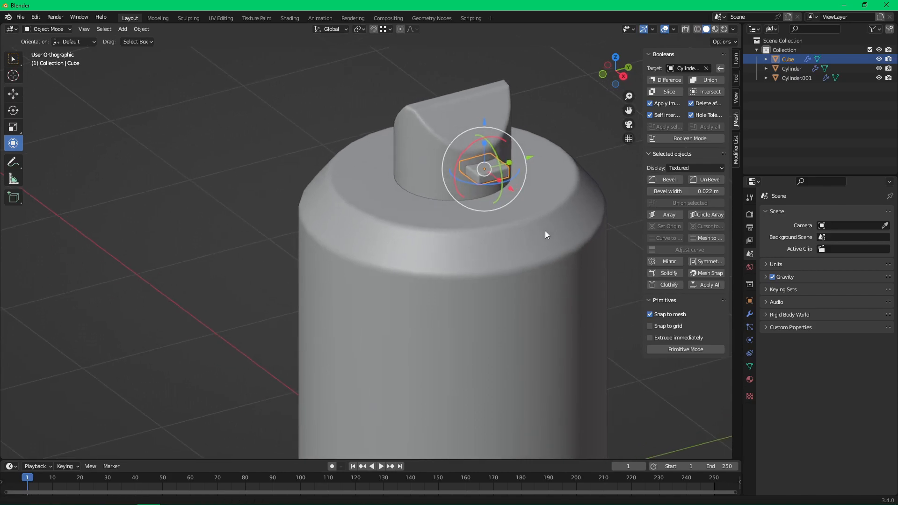
pyautogui.scroll(-4, 538, 223)
pyautogui.click(527, 217)
pyautogui.scroll(-2, 528, 219)
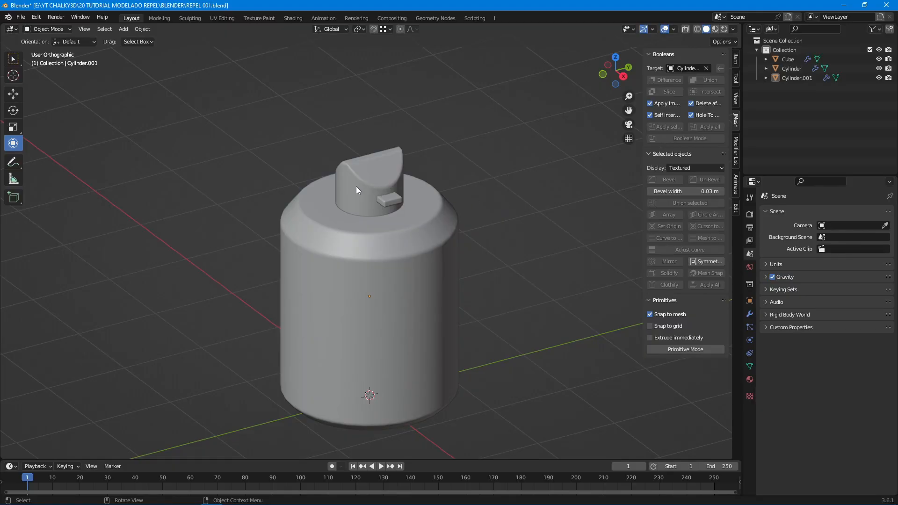
# Apply all modifiers on the cap and on the body.
pyautogui.click(358, 188)
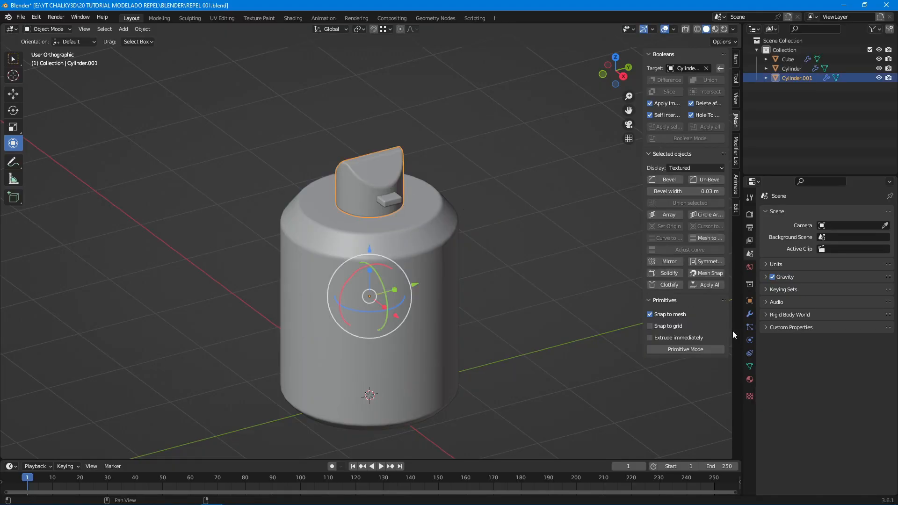
pyautogui.click(749, 314)
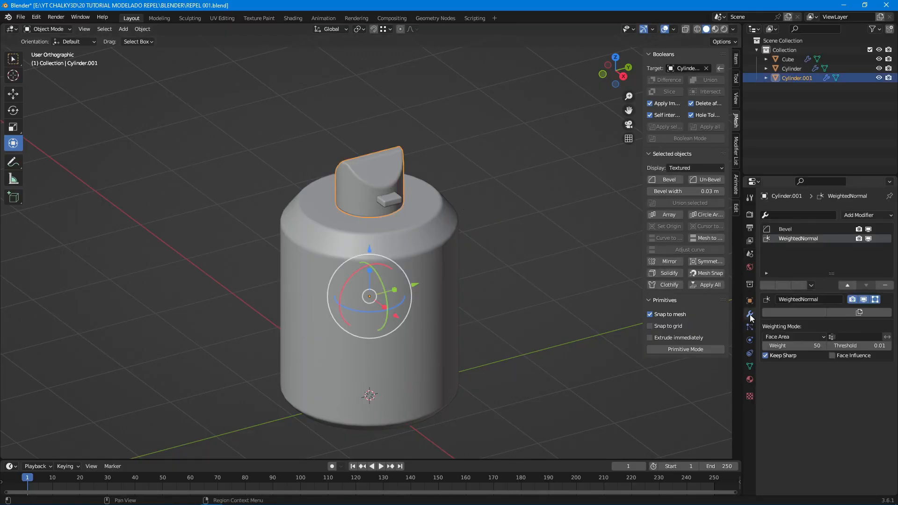
pyautogui.click(785, 285)
pyautogui.click(440, 221)
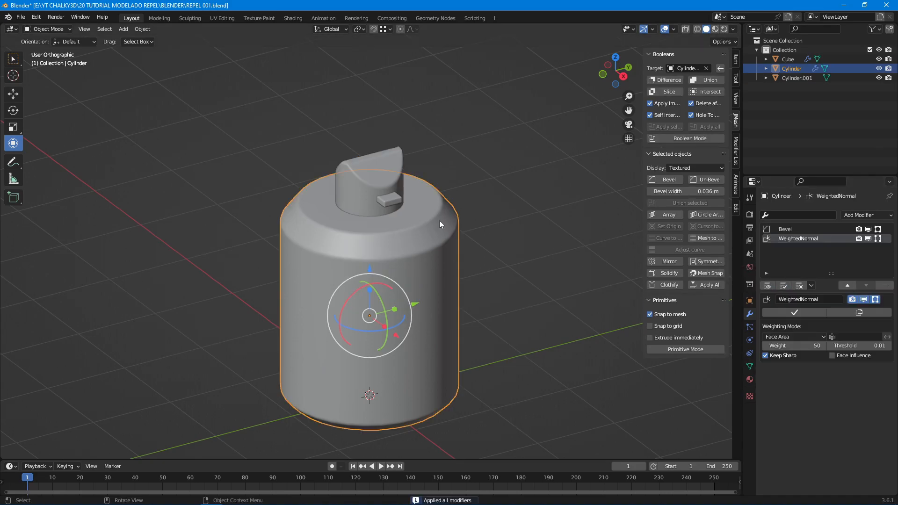
pyautogui.click(779, 284)
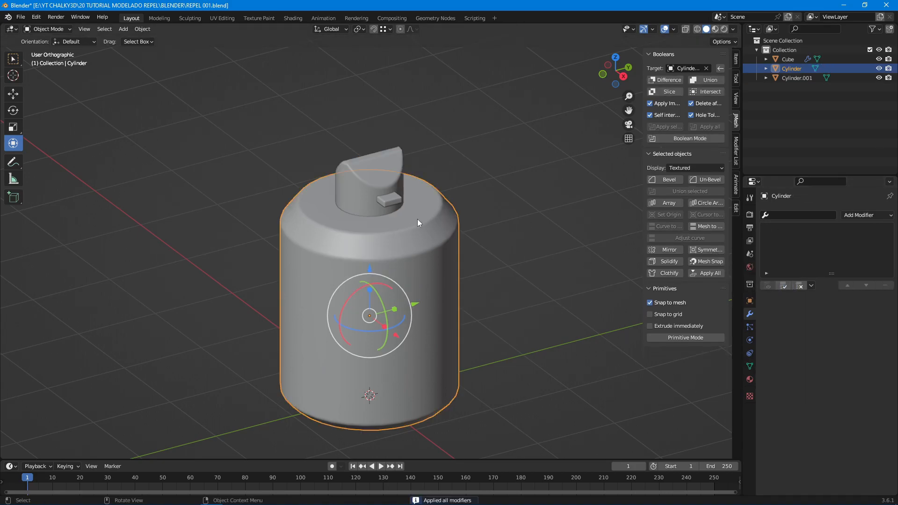
# Isolate the nozzle block by hiding all other objects.
pyautogui.click(394, 200)
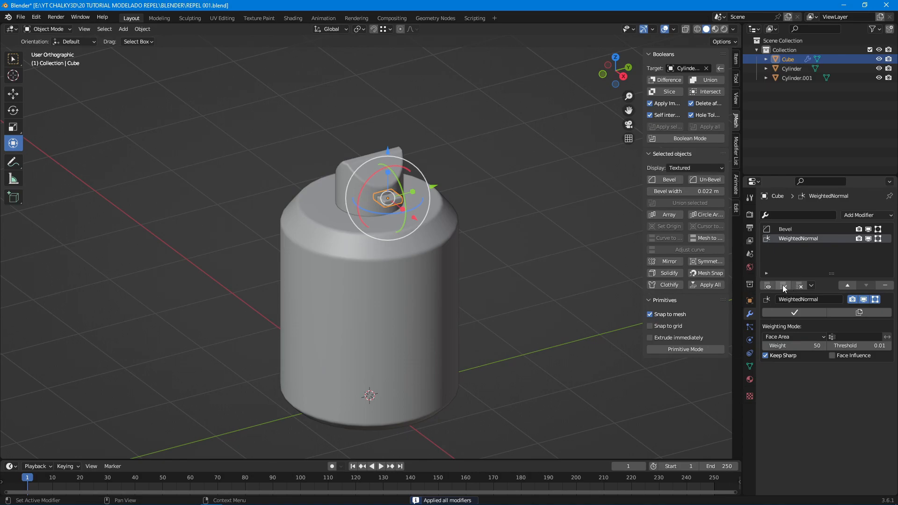
pyautogui.hotkey('shift', 'h')
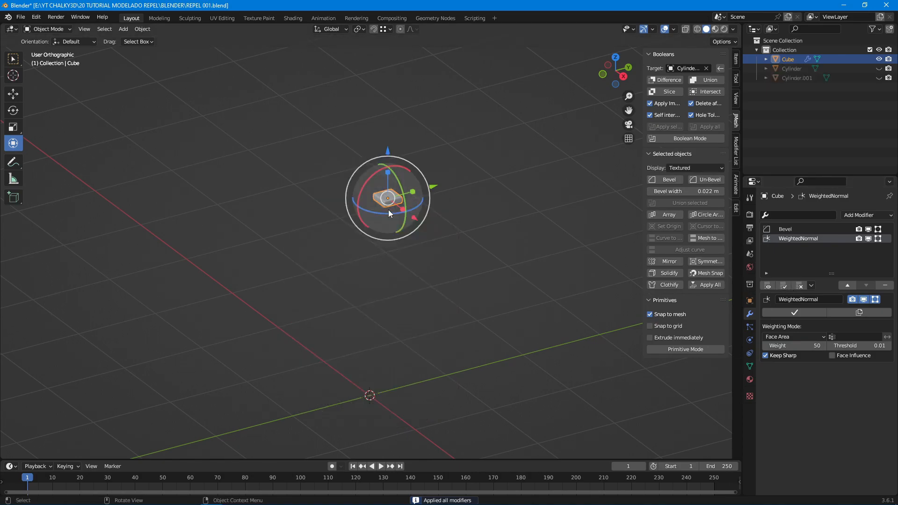
# Delete the nozzle block's end face that sits against the cap, working in face selection mode.
pyautogui.press('KP_Decimal')
pyautogui.press('Tab')
pyautogui.moveTo(388, 210); pyautogui.dragTo(382, 249, button='middle')
pyautogui.hotkey('alt', 'a')
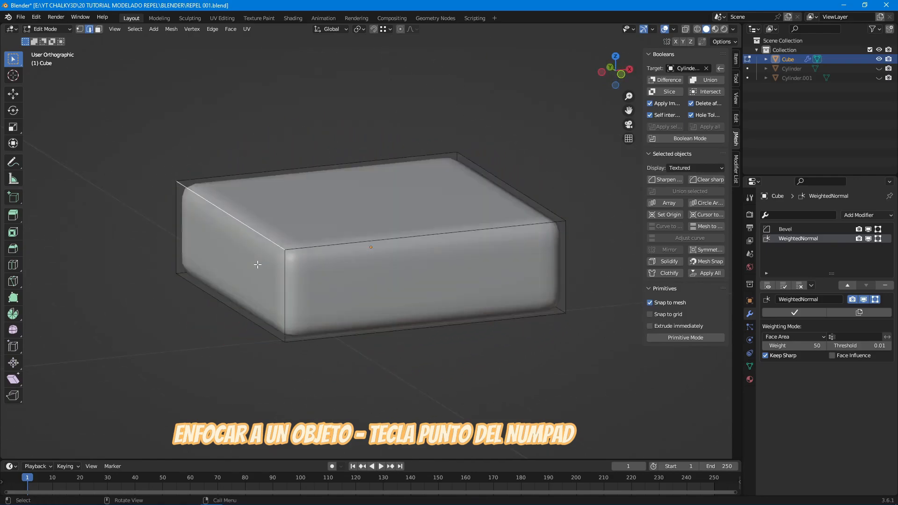
pyautogui.press('3')
pyautogui.click(257, 264)
pyautogui.press('x')
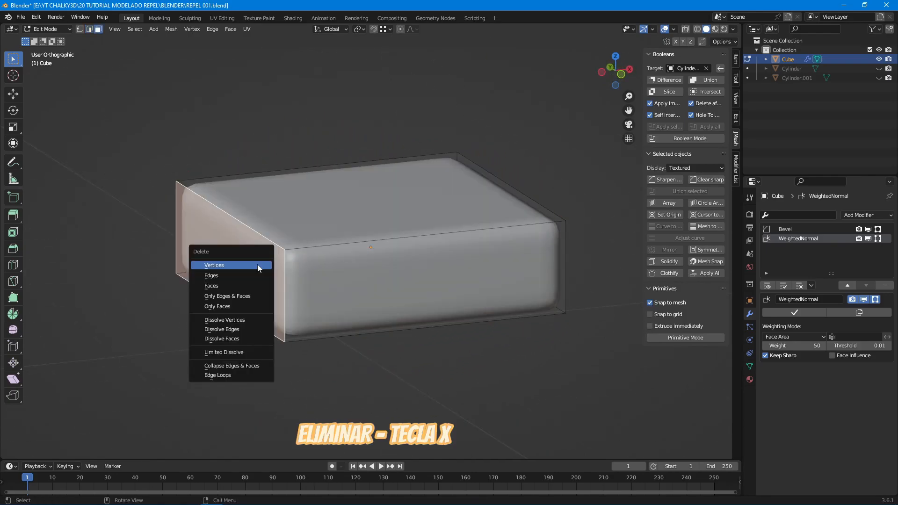
pyautogui.click(249, 284)
pyautogui.scroll(-6, 320, 251)
pyautogui.moveTo(443, 269); pyautogui.dragTo(368, 280, button='middle')
pyautogui.press('Tab')
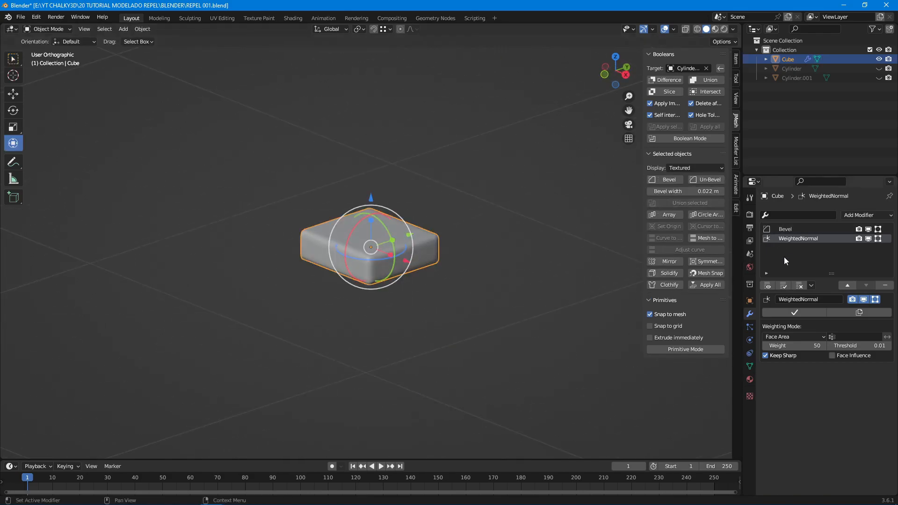
# Apply all modifiers on the nozzle block, then unhide every object and clear the selection.
pyautogui.click(784, 285)
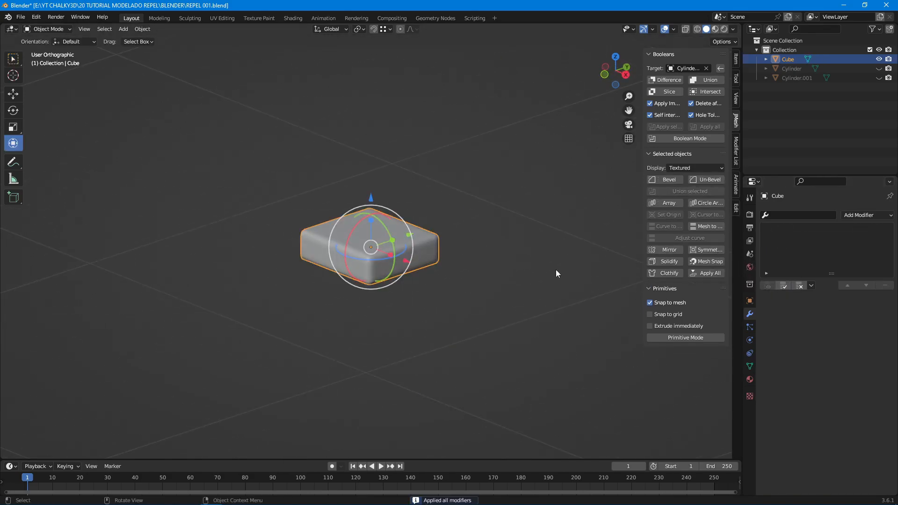
pyautogui.hotkey('alt', 'h')
pyautogui.hotkey('alt', 'a')
pyautogui.scroll(-8, 555, 269)
pyautogui.keyDown('shift'); pyautogui.moveTo(427, 311); pyautogui.dragTo(443, 223, button='middle'); pyautogui.keyUp('shift')
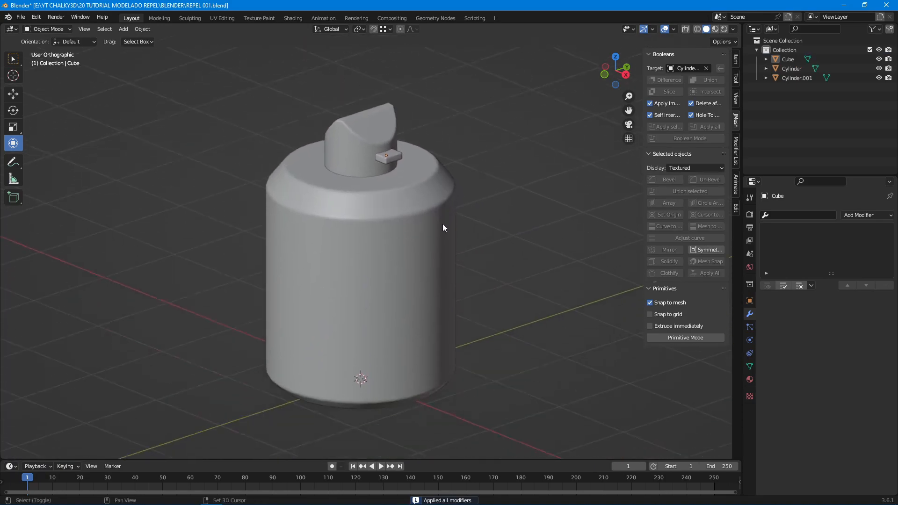
# Isolate the cap by hiding all other objects and frame it in the view.
pyautogui.click(357, 163)
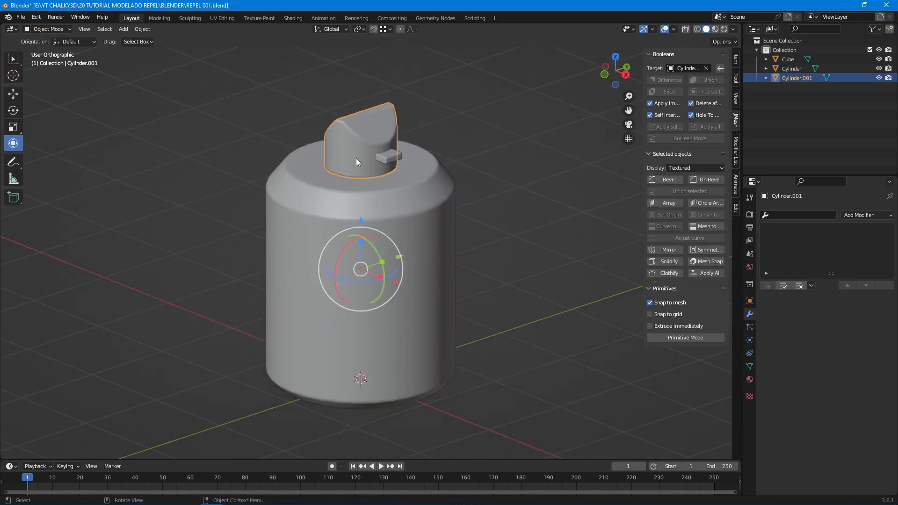
pyautogui.hotkey('shift', 'h')
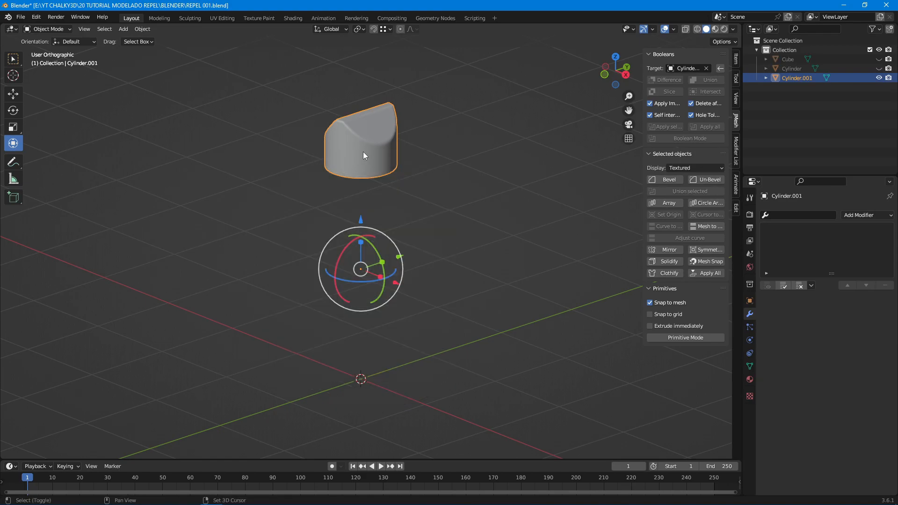
pyautogui.press('KP_Decimal')
# Mark a seam along the middle edge loop of the bevel around the cap's angled upper rim.
pyautogui.press('Tab')
pyautogui.press('2')
pyautogui.moveTo(309, 269); pyautogui.dragTo(381, 278, button='middle')
pyautogui.scroll(3, 387, 264)
pyautogui.keyDown('alt'); pyautogui.keyDown('shift'); pyautogui.click(391, 242); pyautogui.keyUp('shift'); pyautogui.keyUp('alt')
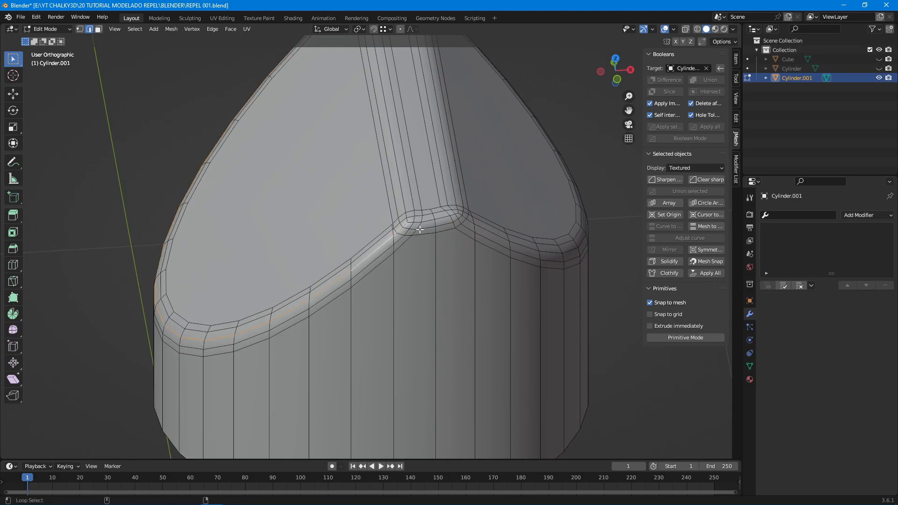
pyautogui.scroll(-5, 482, 234)
pyautogui.moveTo(523, 260); pyautogui.dragTo(337, 250, button='middle')
pyautogui.scroll(6, 419, 256)
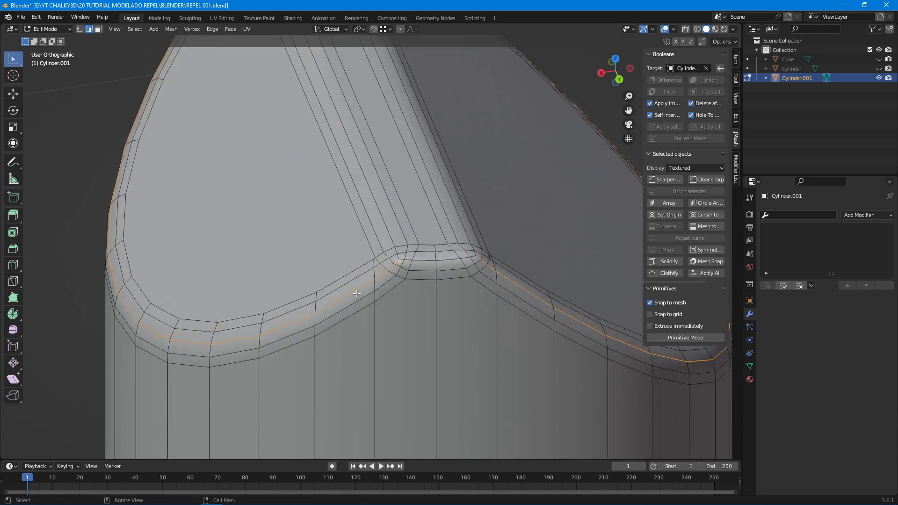
pyautogui.scroll(-6, 419, 256)
pyautogui.rightClick(395, 242)
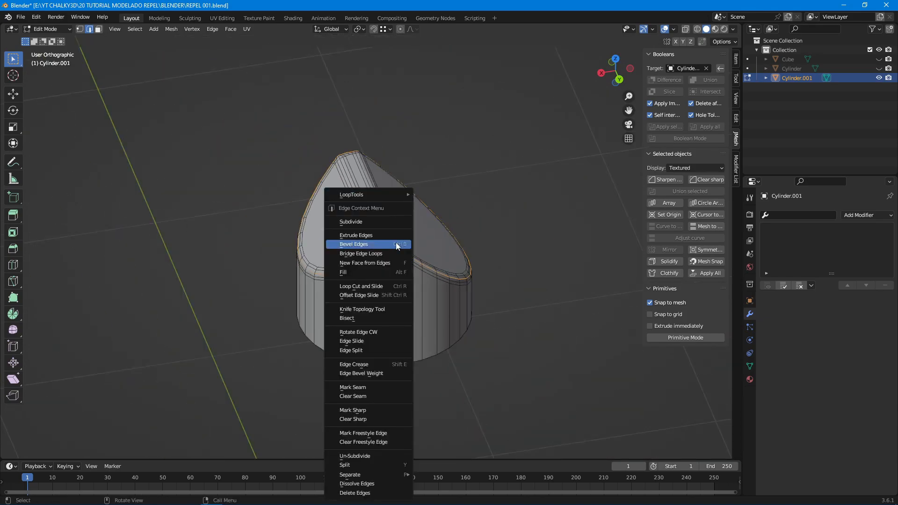
pyautogui.click(360, 388)
pyautogui.moveTo(389, 331); pyautogui.dragTo(463, 297, button='middle')
pyautogui.press('Tab')
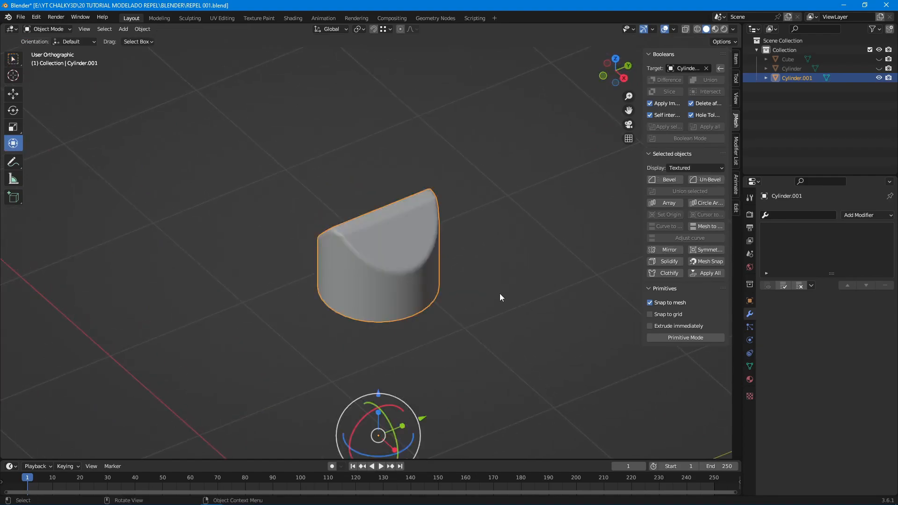
# Bring back the hidden objects and isolate the nozzle block, framing it in the view.
pyautogui.press('KP_Divide')
pyautogui.click(425, 292)
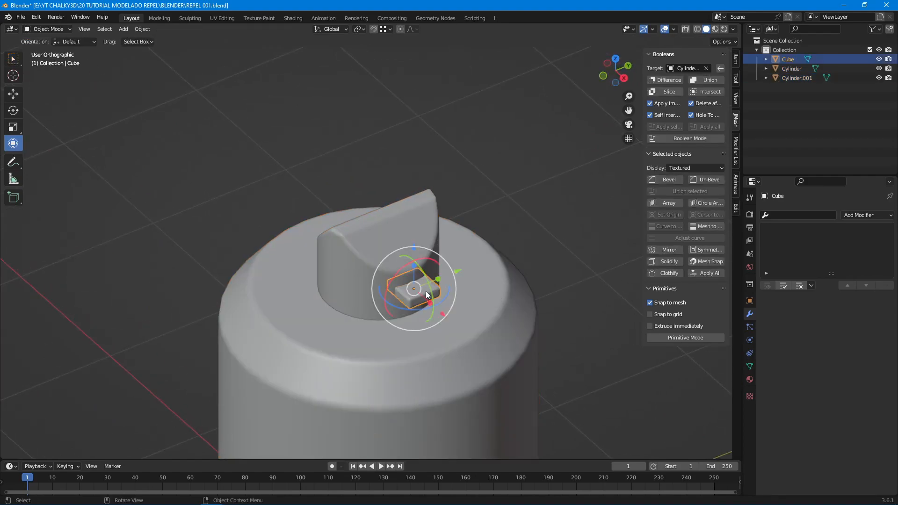
pyautogui.hotkey('shift', 'h')
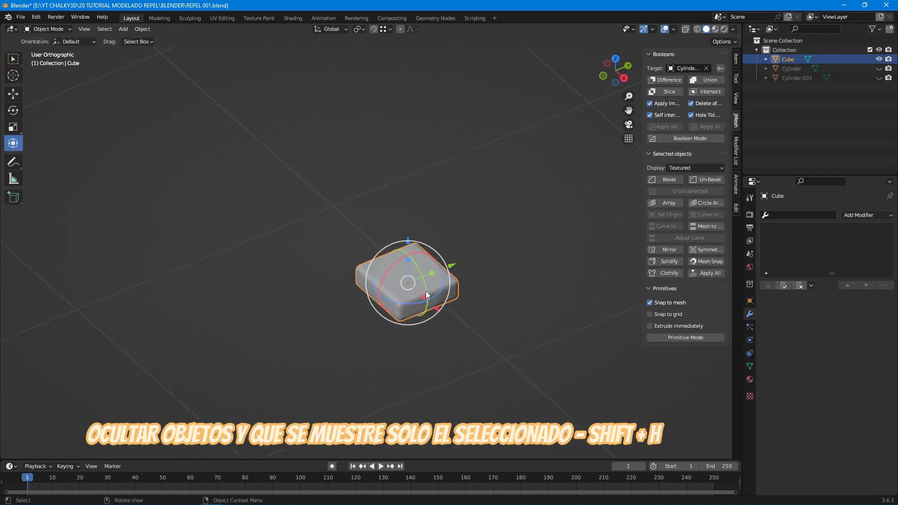
pyautogui.press('KP_Decimal')
# Mark seams along the bevel edge loops around the nozzle block's top and bottom.
pyautogui.press('Tab')
pyautogui.moveTo(426, 295); pyautogui.dragTo(365, 271, button='middle')
pyautogui.scroll(-2, 365, 271)
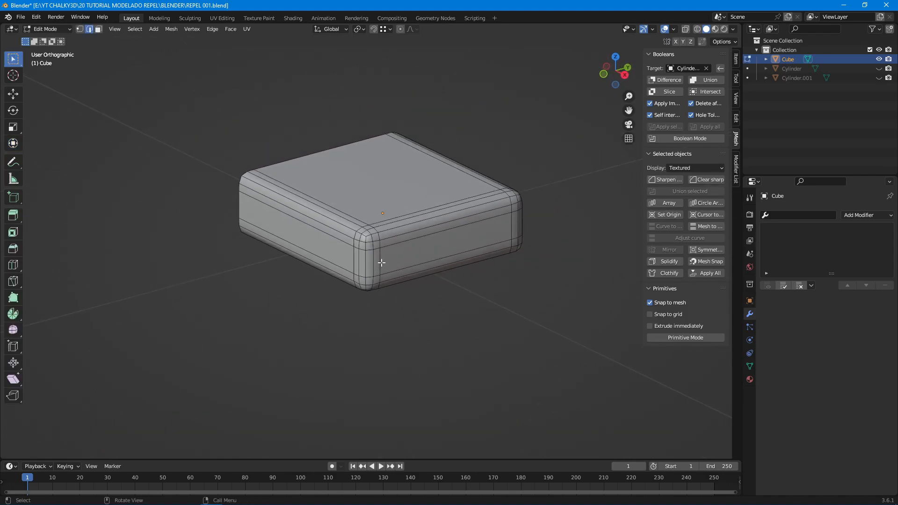
pyautogui.keyDown('alt'); pyautogui.click(405, 225); pyautogui.keyUp('alt')
pyautogui.moveTo(404, 225); pyautogui.dragTo(459, 289, button='middle')
pyautogui.keyDown('alt'); pyautogui.click(433, 233); pyautogui.keyUp('alt')
pyautogui.moveTo(433, 232); pyautogui.dragTo(448, 240, button='middle')
pyautogui.rightClick(441, 205)
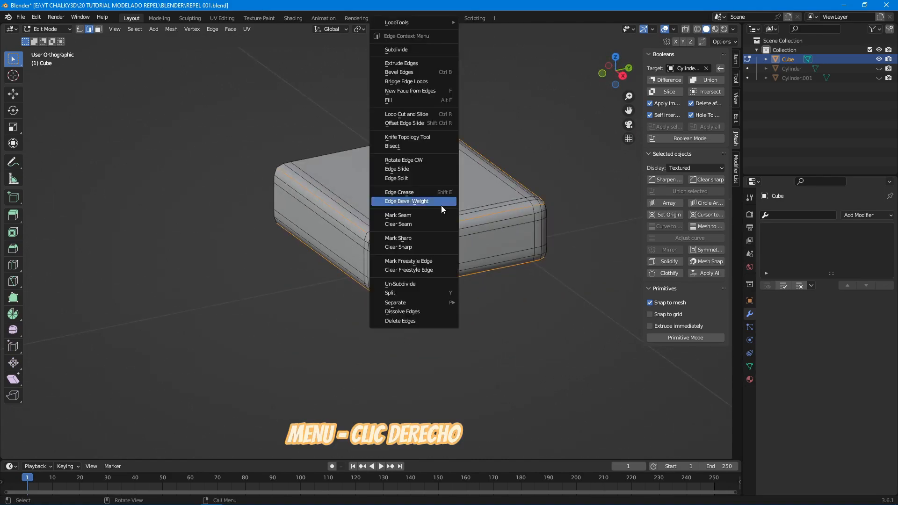
pyautogui.click(420, 217)
pyautogui.press('Tab')
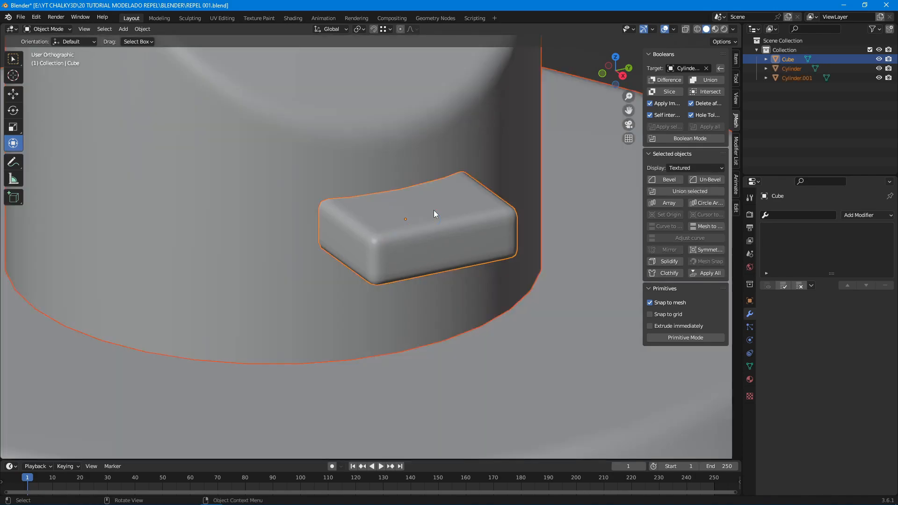
# Clear the selection with all objects shown, then isolate the can body by hiding the other objects.
pyautogui.hotkey('alt', 'a')
pyautogui.scroll(-10, 433, 209)
pyautogui.keyDown('shift'); pyautogui.moveTo(413, 303); pyautogui.dragTo(423, 141, button='middle'); pyautogui.keyUp('shift')
pyautogui.scroll(-2, 399, 198)
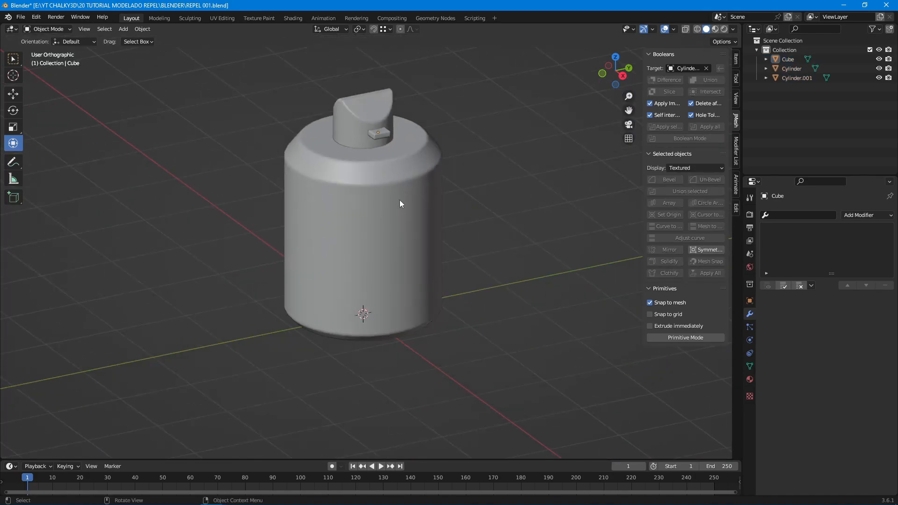
pyautogui.click(399, 199)
pyautogui.hotkey('shift', 'h')
pyautogui.moveTo(400, 200)
pyautogui.mouseDown(button='middle')
pyautogui.moveTo(400, 186)
pyautogui.moveTo(375, 223)
pyautogui.moveTo(400, 240)
pyautogui.moveTo(405, 205)
pyautogui.moveTo(416, 199)
pyautogui.mouseUp(button='middle')
# Mark seams on the middle edge loops of the body's two upper and two lower bevels.
pyautogui.press('Tab')
pyautogui.scroll(4, 415, 200)
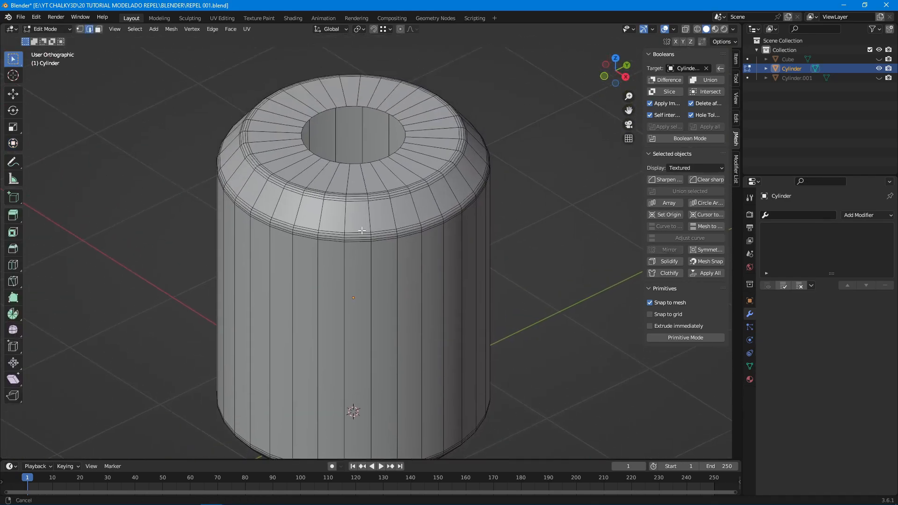
pyautogui.scroll(3, 362, 227)
pyautogui.keyDown('alt'); pyautogui.keyDown('shift'); pyautogui.click(335, 176); pyautogui.keyUp('shift'); pyautogui.keyUp('alt')
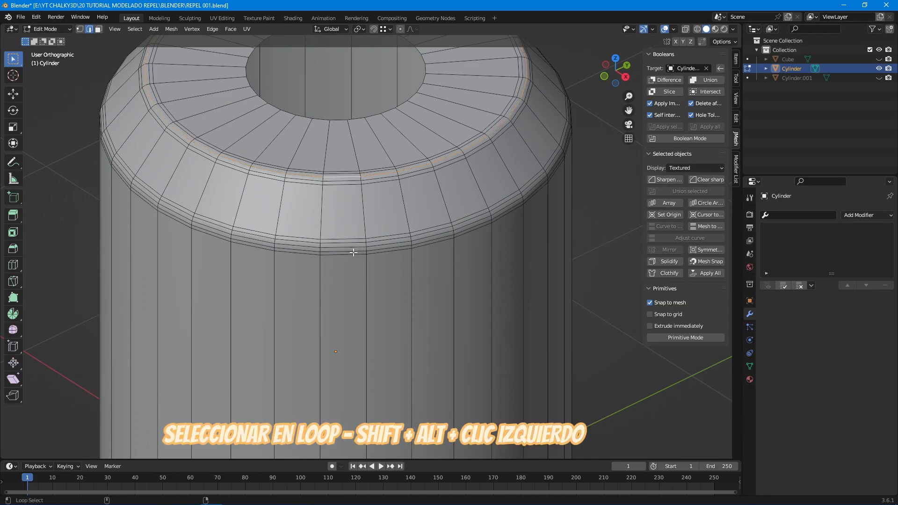
pyautogui.scroll(-5, 417, 246)
pyautogui.moveTo(417, 246)
pyautogui.mouseDown(button='middle')
pyautogui.moveTo(435, 296)
pyautogui.moveTo(426, 256)
pyautogui.mouseUp(button='middle')
pyautogui.scroll(6, 421, 254)
pyautogui.keyDown('alt'); pyautogui.click(390, 130); pyautogui.keyUp('alt')
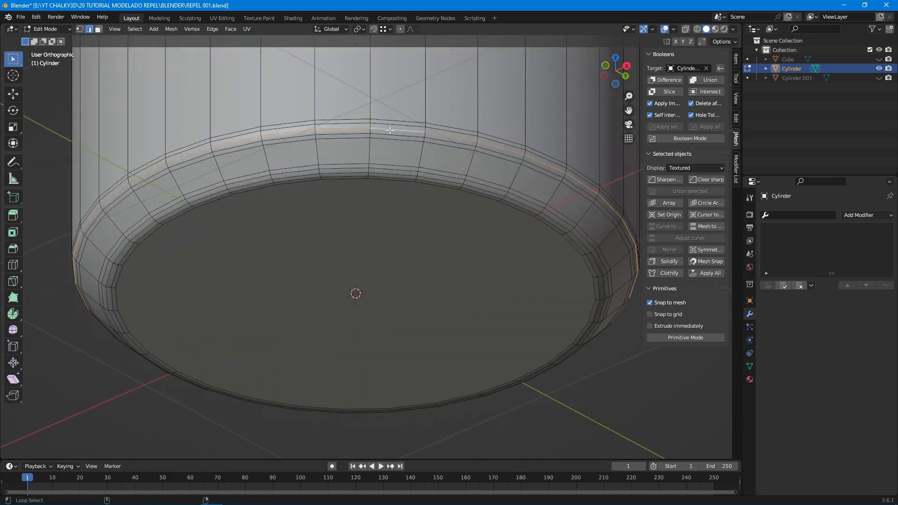
pyautogui.rightClick(388, 174)
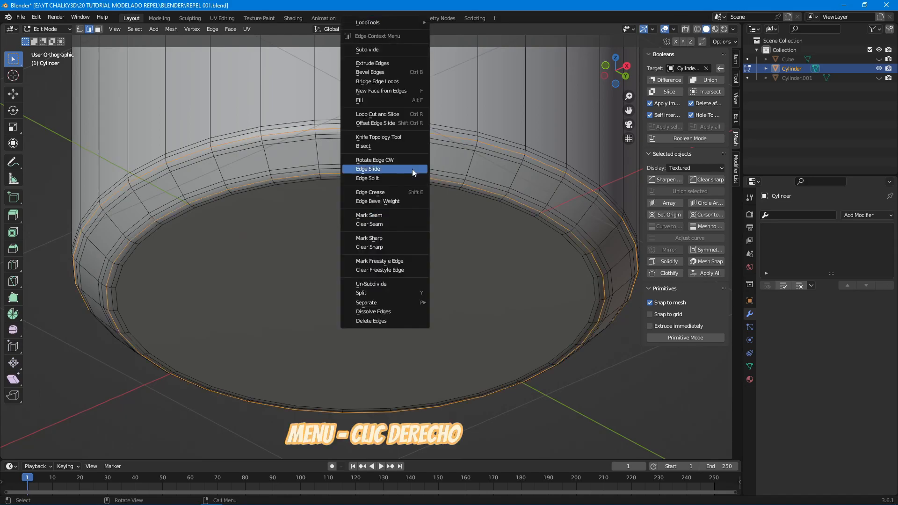
pyautogui.click(388, 213)
pyautogui.scroll(-8, 389, 213)
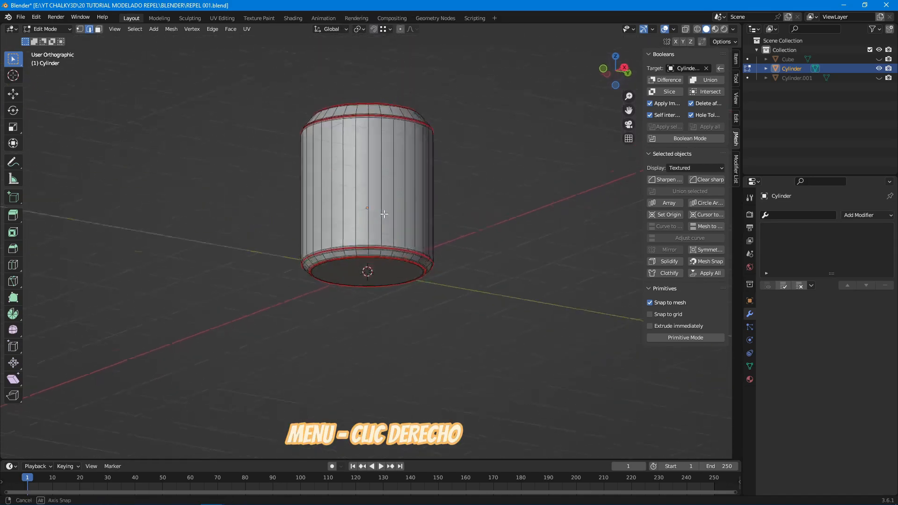
# Mark a vertical seam down the centre back of the body, from the upper shoulder seam to the lower one.
pyautogui.press('KP_1')
pyautogui.press('ctrl+KP_1')
pyautogui.scroll(2, 376, 229)
pyautogui.keyDown('shift'); pyautogui.moveTo(360, 162); pyautogui.dragTo(341, 224, button='middle'); pyautogui.keyUp('shift')
pyautogui.scroll(6, 342, 224)
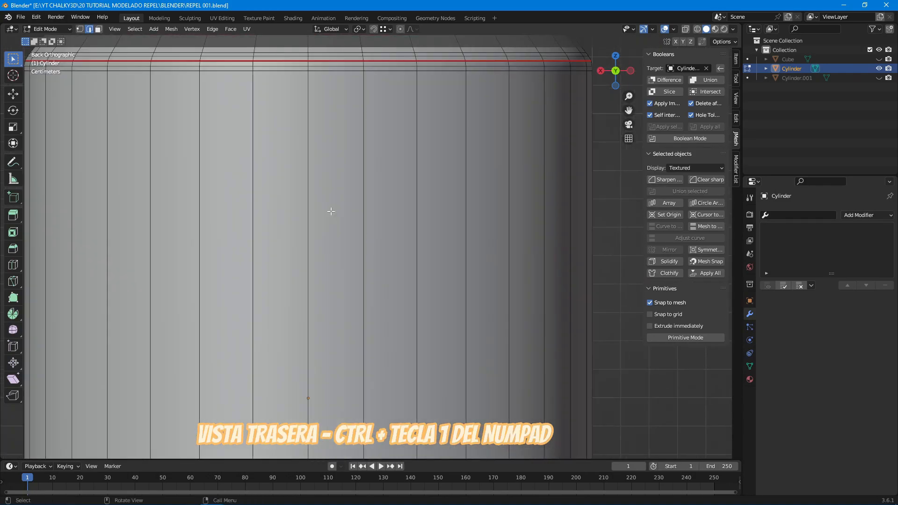
pyautogui.scroll(-4, 340, 162)
pyautogui.keyDown('shift'); pyautogui.moveTo(343, 234); pyautogui.dragTo(345, 172, button='middle'); pyautogui.keyUp('shift')
pyautogui.keyDown('shift'); pyautogui.moveTo(361, 309); pyautogui.dragTo(380, 205, button='middle'); pyautogui.keyUp('shift')
pyautogui.scroll(7, 370, 245)
pyautogui.keyDown('ctrl'); pyautogui.click(285, 188); pyautogui.keyUp('ctrl')
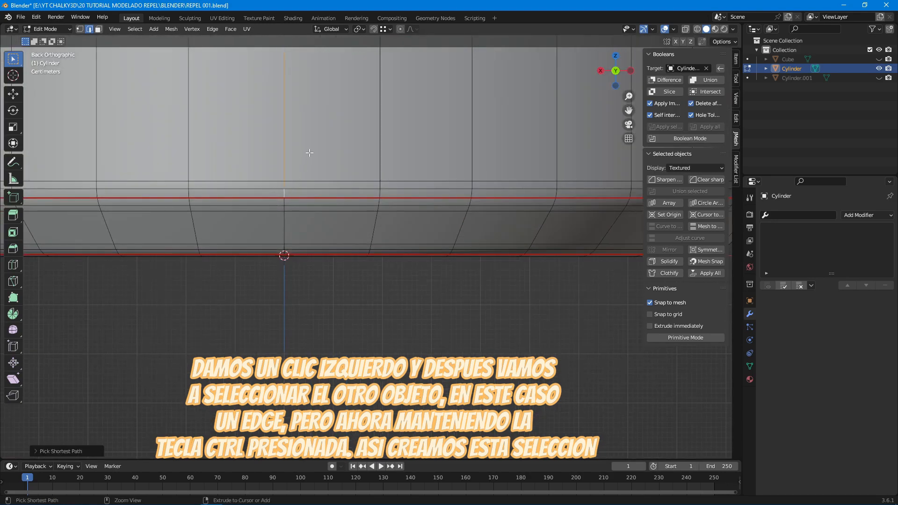
pyautogui.rightClick(309, 148)
pyautogui.click(291, 206)
pyautogui.scroll(-7, 339, 149)
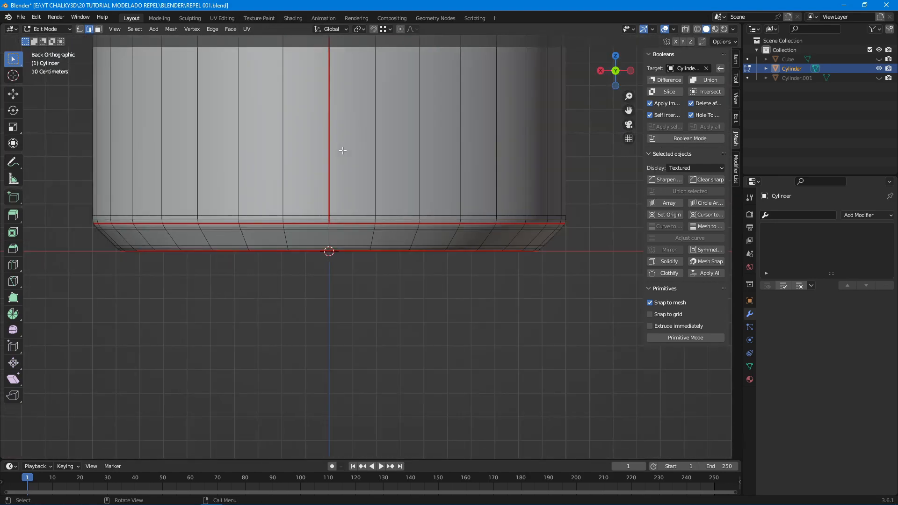
# Return to Object Mode, unhide all objects and clear the selection.
pyautogui.moveTo(341, 146); pyautogui.dragTo(326, 220, button='middle')
pyautogui.press('Tab')
pyautogui.hotkey('alt', 'h')
pyautogui.hotkey('alt', 'a')
pyautogui.moveTo(374, 220); pyautogui.dragTo(424, 206, button='middle')
pyautogui.scroll(1, 413, 212)
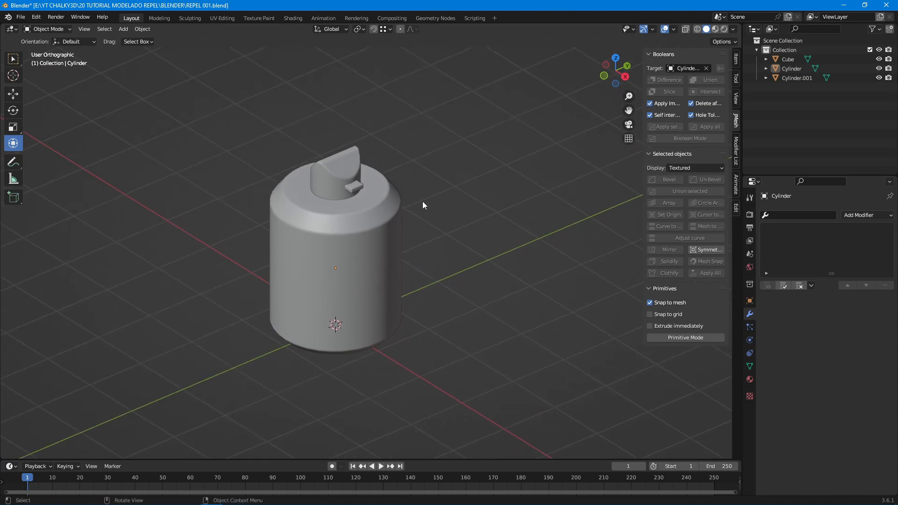
# Select the body, cap and nozzle block and unwrap all their faces together in the UV Editing workspace.
pyautogui.scroll(1, 433, 202)
pyautogui.moveTo(202, 100)
pyautogui.mouseDown()
pyautogui.moveTo(414, 338)
pyautogui.moveTo(415, 374)
pyautogui.mouseUp()
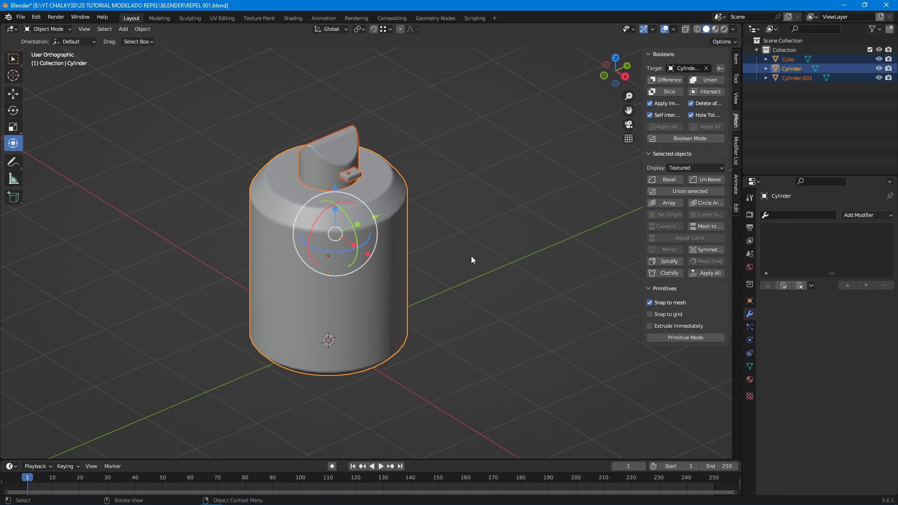
pyautogui.click(226, 18)
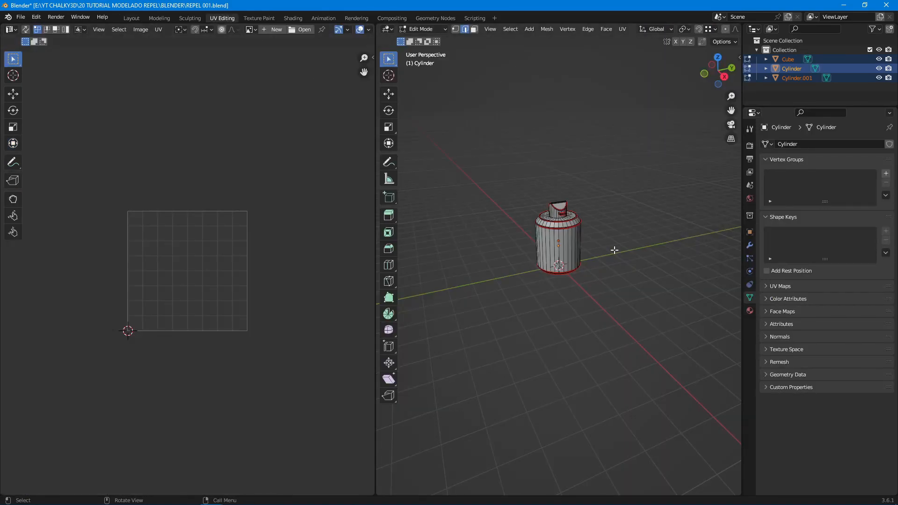
pyautogui.press('KP_5')
pyautogui.press('a')
pyautogui.press('KP_Decimal')
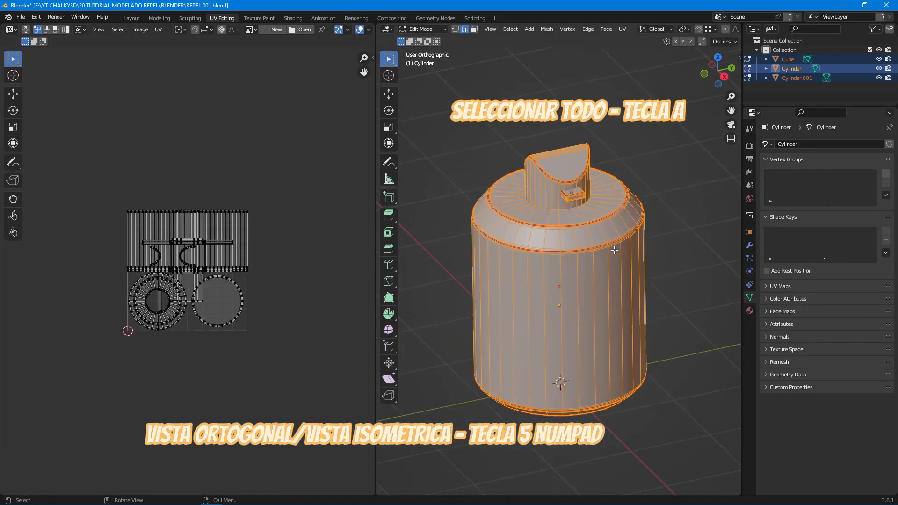
pyautogui.press('3')
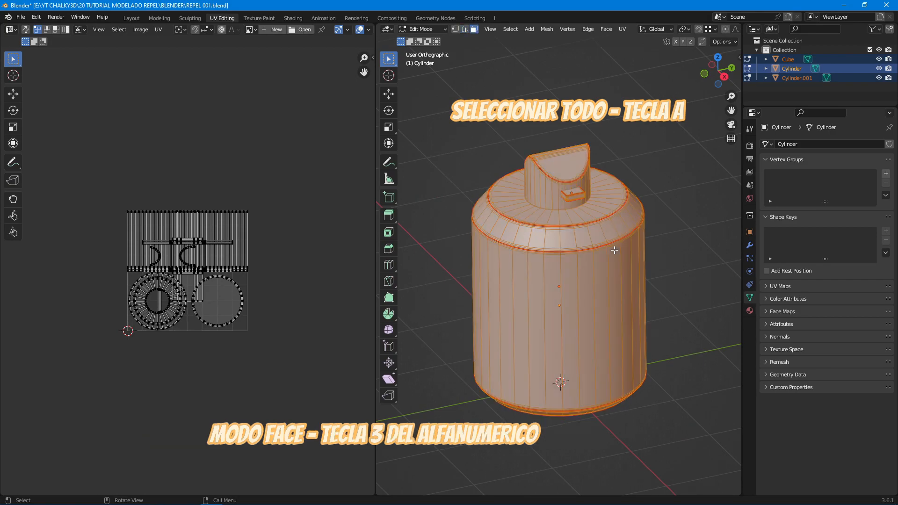
pyautogui.press('u')
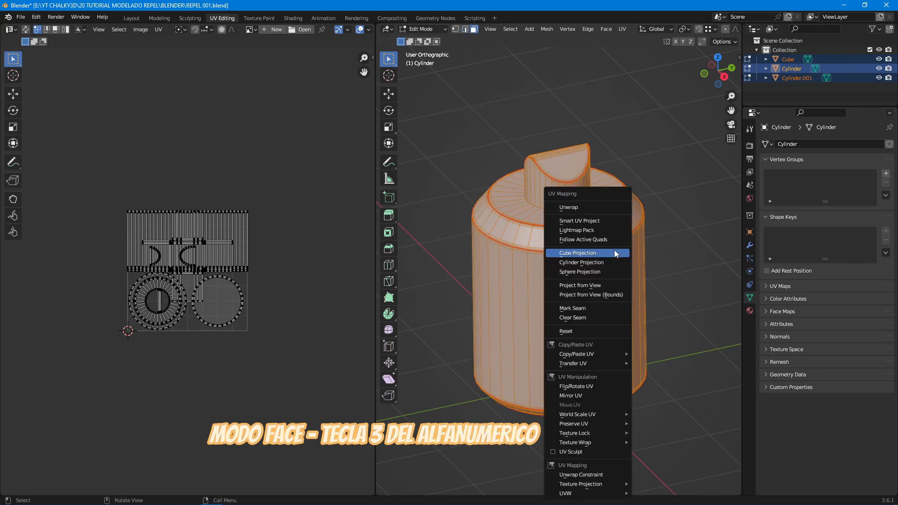
pyautogui.click(594, 209)
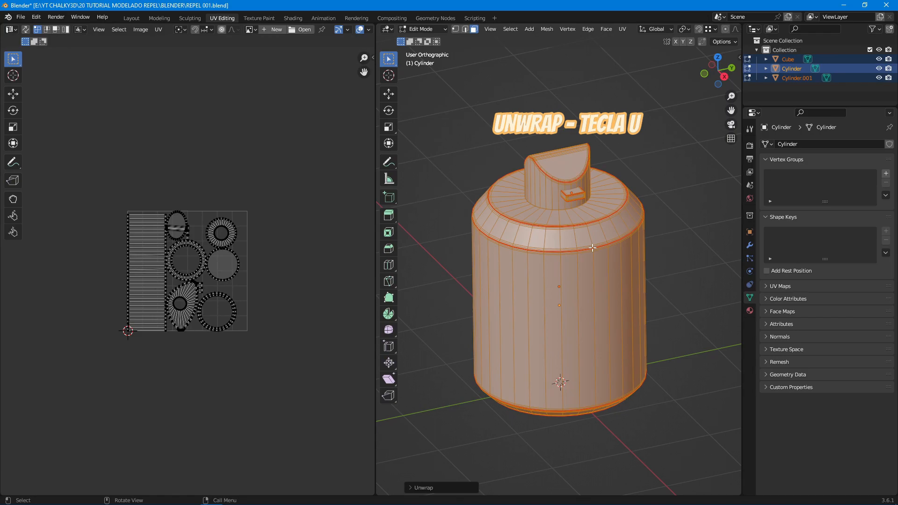
# Return to Object Mode, make the cap the active object and go back to the Layout workspace.
pyautogui.press('Tab')
pyautogui.click(579, 233)
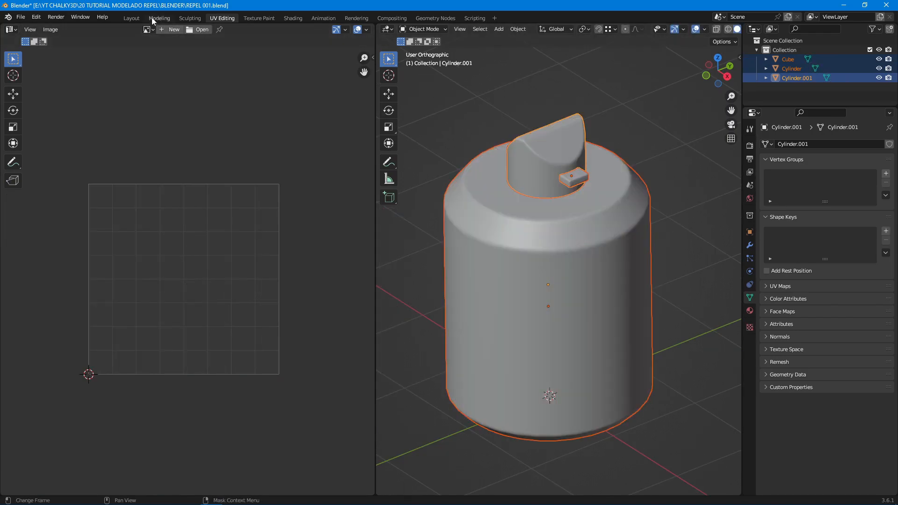
pyautogui.click(131, 18)
pyautogui.moveTo(402, 221); pyautogui.dragTo(476, 237, button='middle')
# Export the spray can model to the Desktop as an FBX file named REPEL.fbx.
pyautogui.click(20, 17)
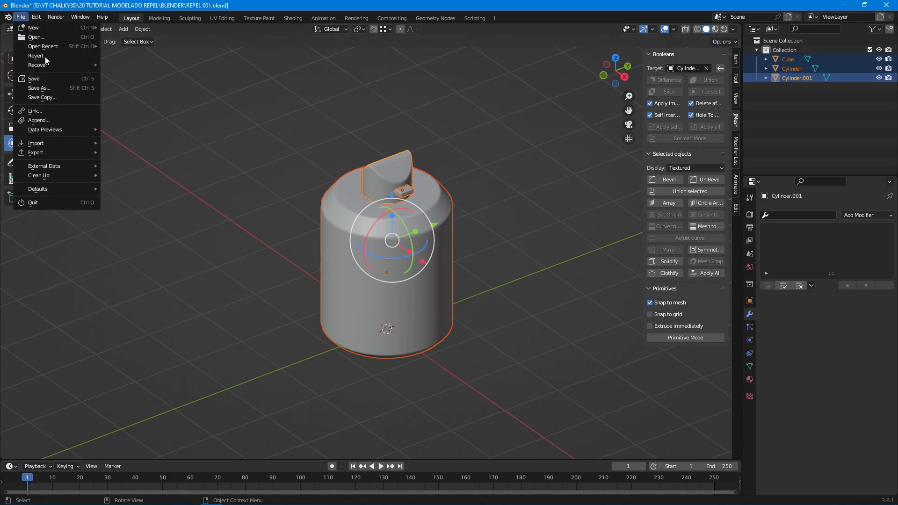
pyautogui.moveTo(59, 151)
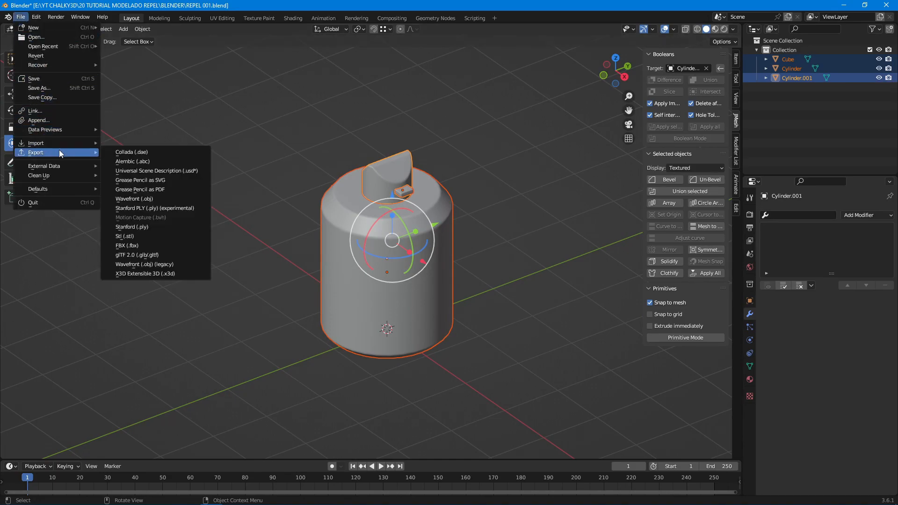
pyautogui.click(144, 245)
pyautogui.write('REPEL')
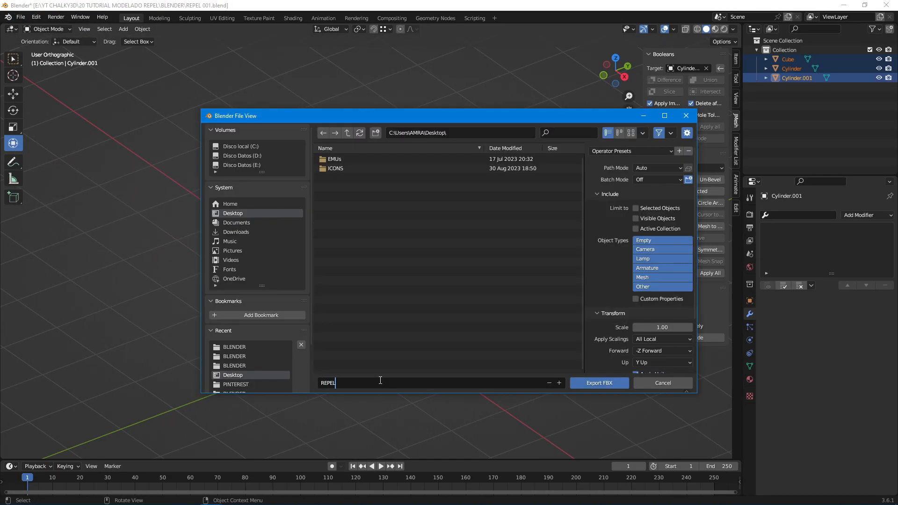
pyautogui.press('Return')
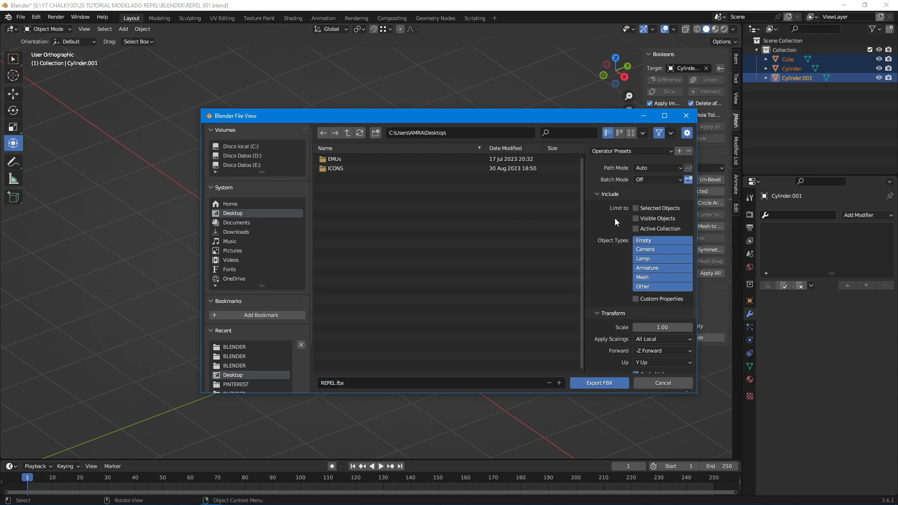
pyautogui.click(608, 382)
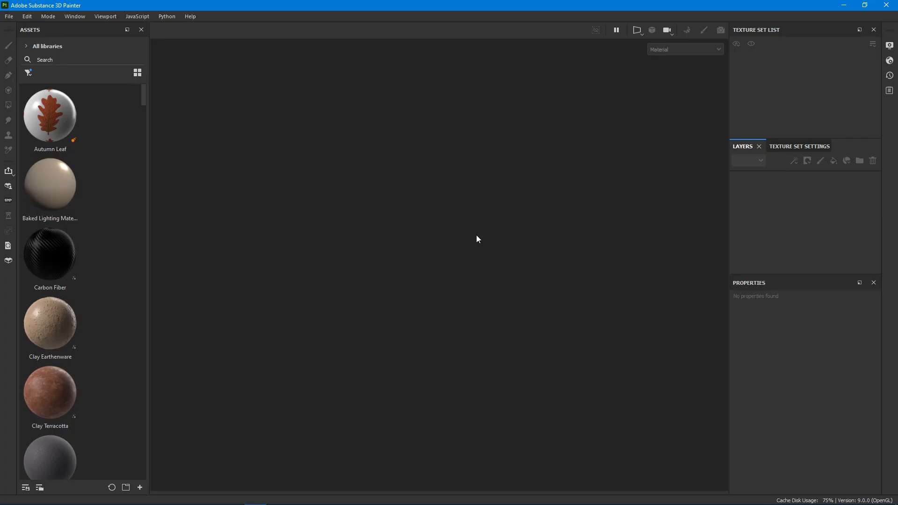
# Switch to Adobe Substance 3D Painter, start a new project and select REPEL.fbx from the Desktop as its mesh.
pyautogui.click(11, 16)
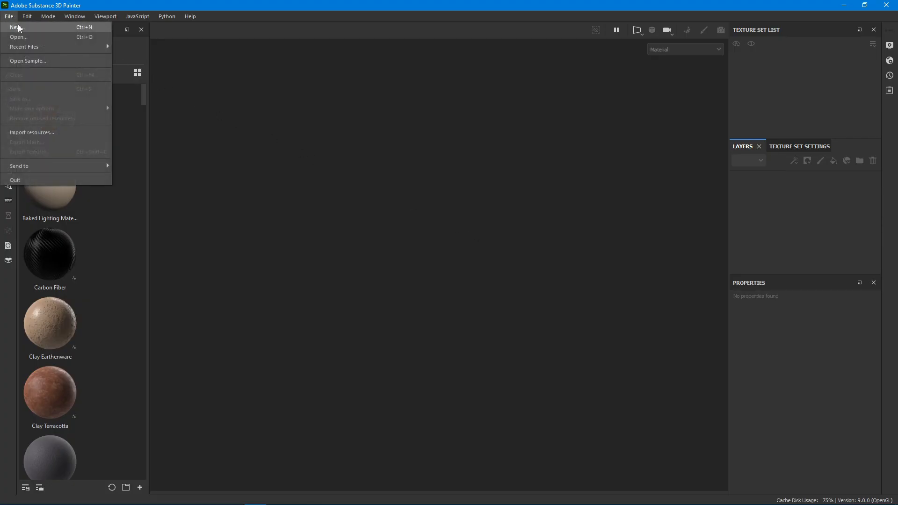
pyautogui.click(18, 26)
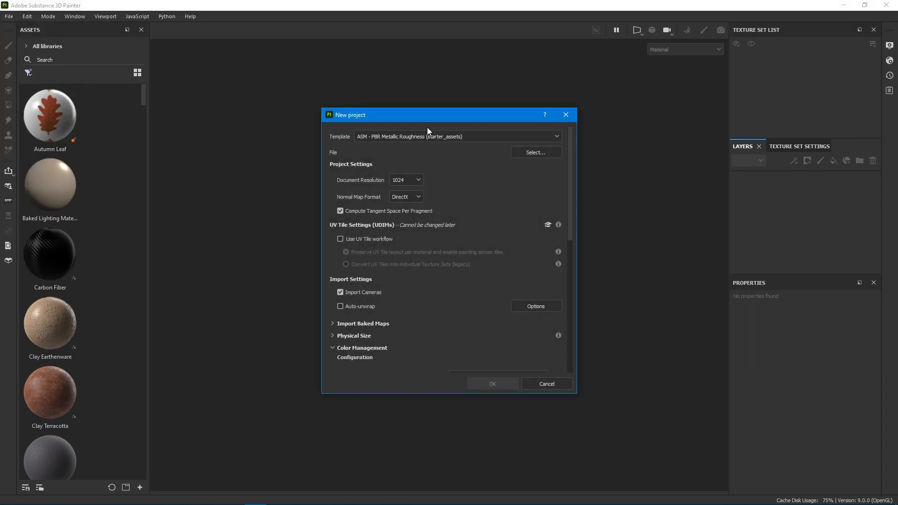
pyautogui.click(533, 153)
pyautogui.click(465, 128)
pyautogui.click(816, 487)
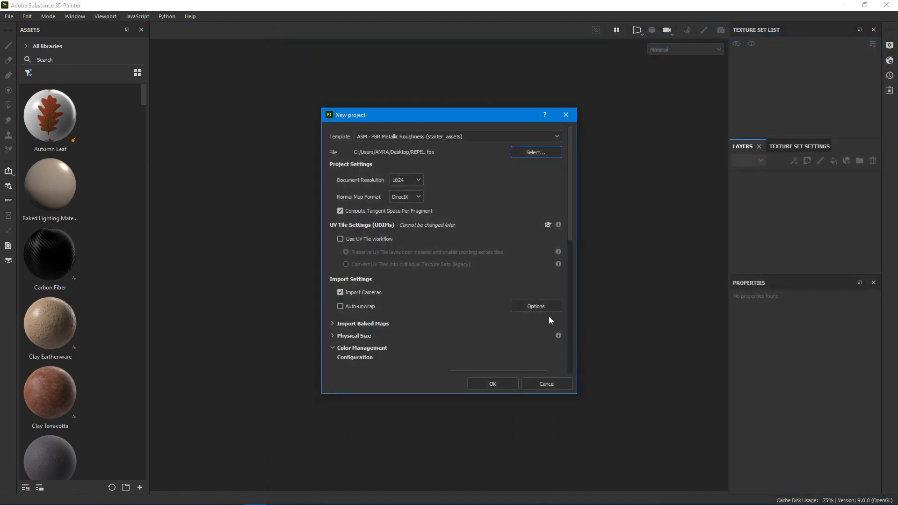
# Set the document resolution to 2048 and create the project with the remaining settings at their defaults.
pyautogui.click(413, 181)
pyautogui.click(405, 226)
pyautogui.scroll(-4, 487, 246)
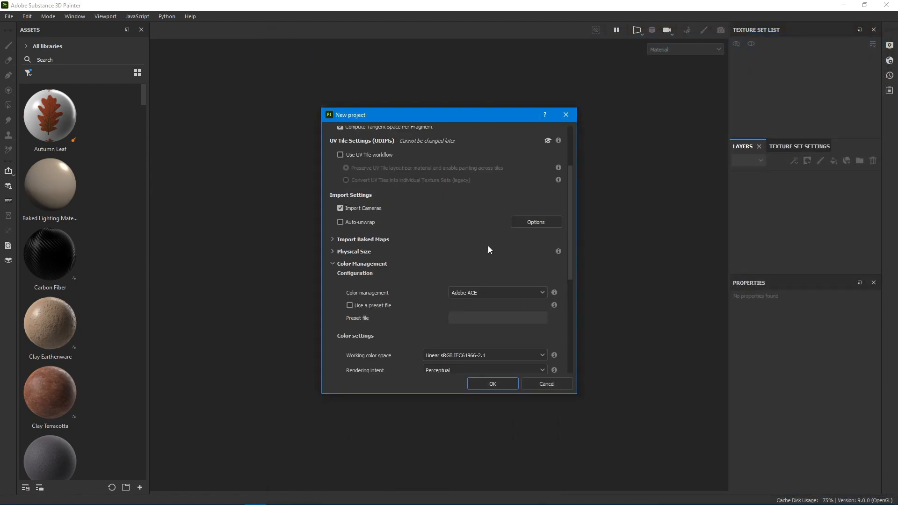
pyautogui.click(488, 383)
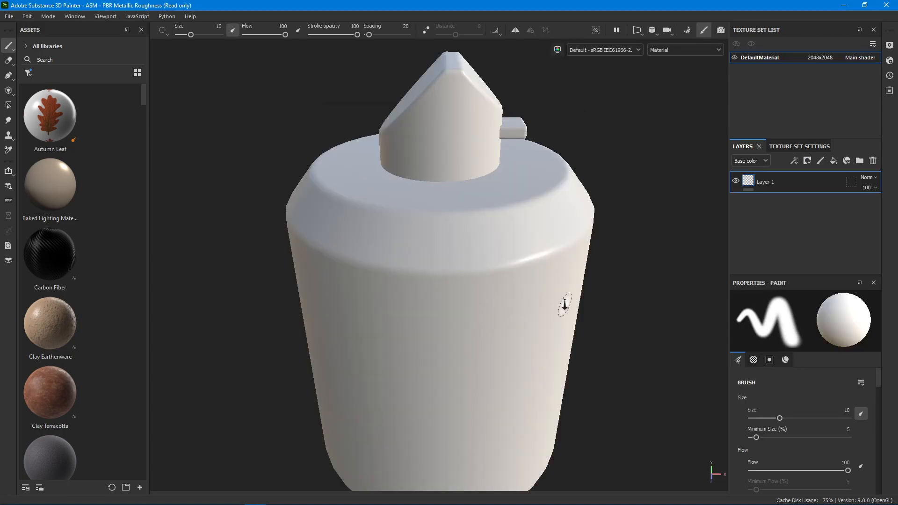
# Delete Layer 1, switch to mesh map baking and exclude the ID map from the bake.
pyautogui.scroll(-5, 565, 304)
pyautogui.keyDown('alt'); pyautogui.moveTo(530, 305); pyautogui.dragTo(523, 268); pyautogui.keyUp('alt')
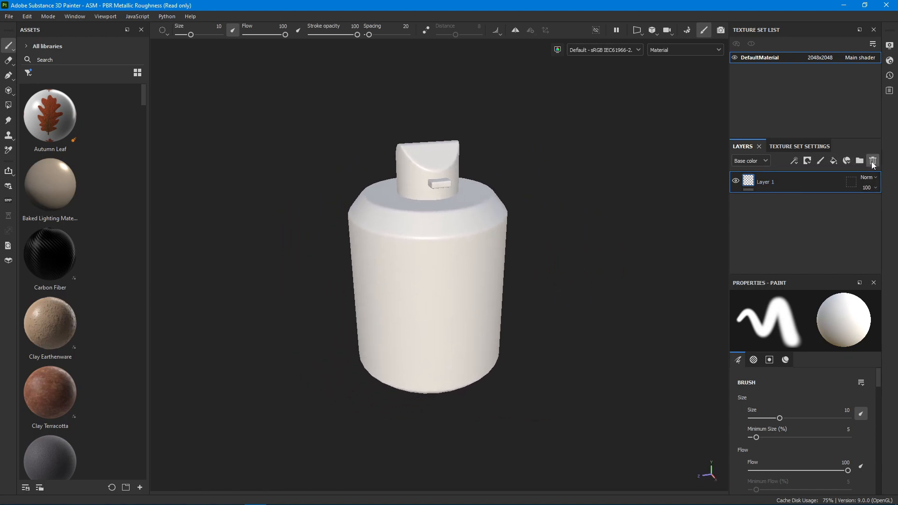
pyautogui.click(816, 147)
pyautogui.scroll(-5, 838, 201)
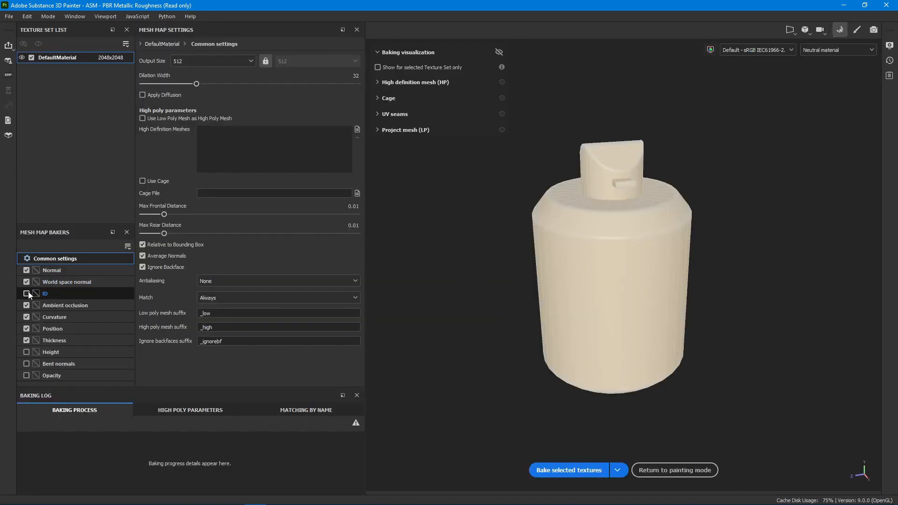
# Bake the mesh maps at 2048 output size with the low poly mesh as high poly and Supersampling 16x, and return to painting mode.
pyautogui.click(203, 61)
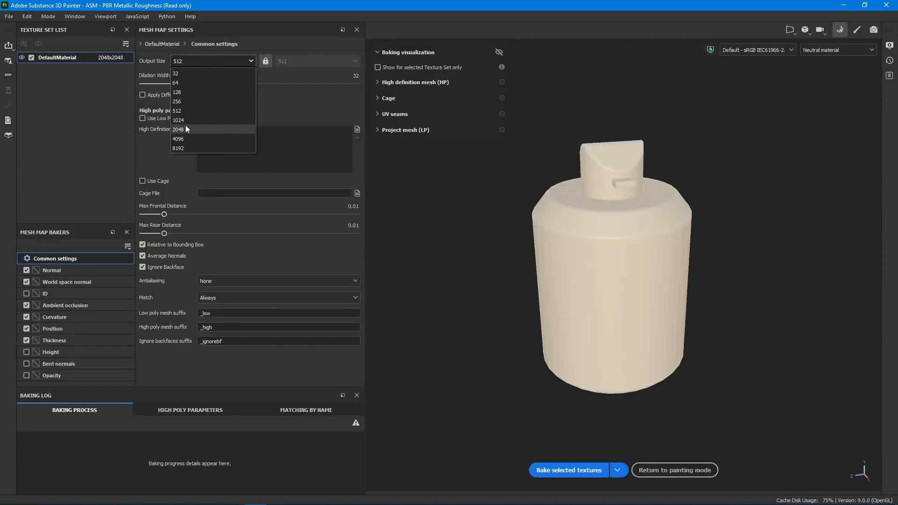
pyautogui.click(186, 128)
pyautogui.click(185, 117)
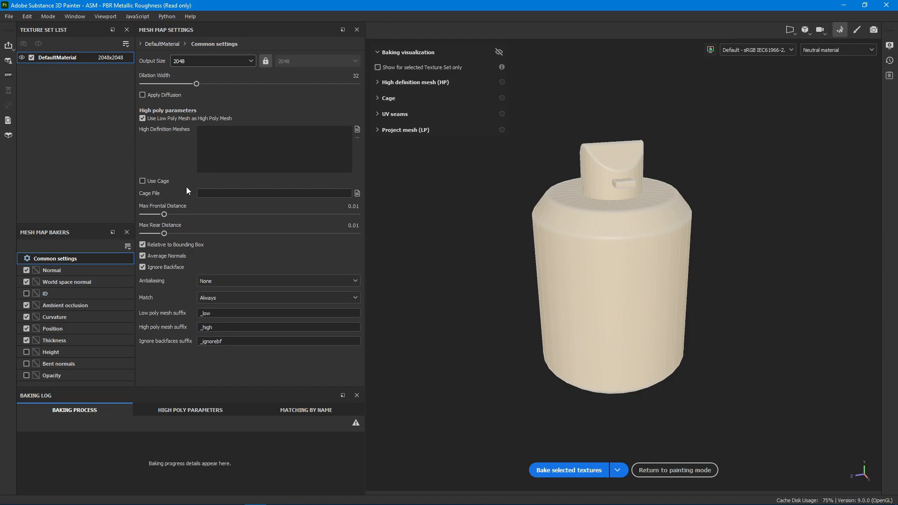
pyautogui.click(230, 280)
pyautogui.click(255, 323)
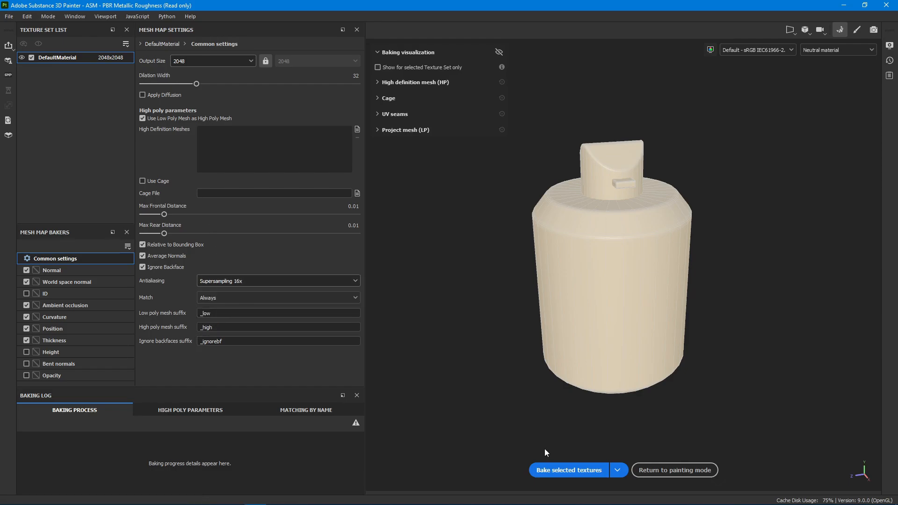
pyautogui.click(591, 470)
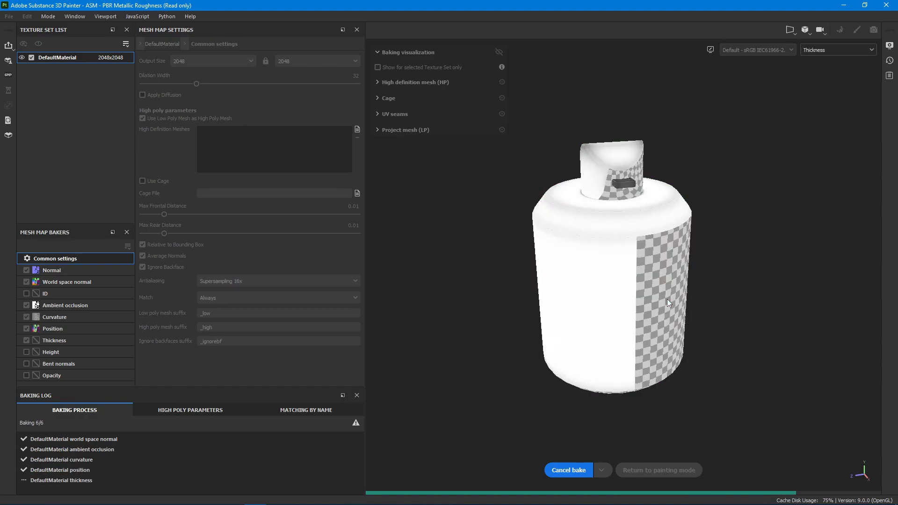
pyautogui.click(659, 470)
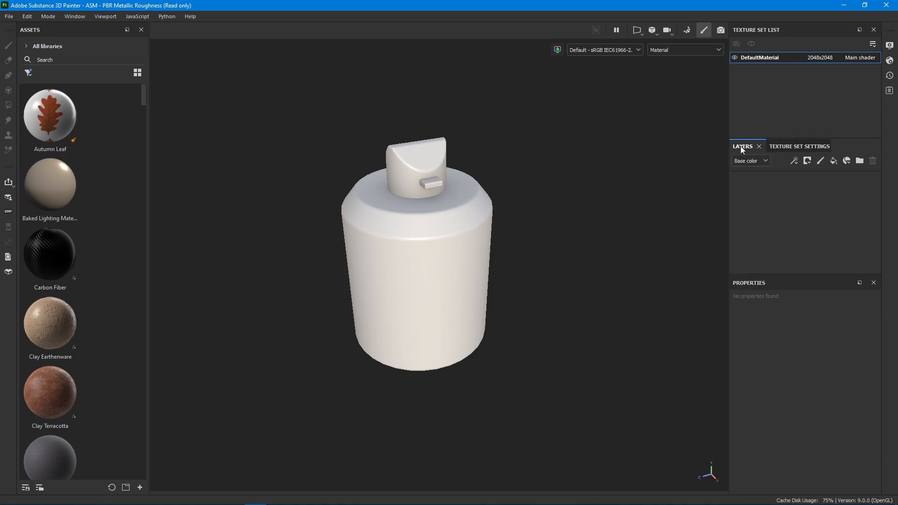
# Add a fill layer and set its base color to the grey-green A3B3B3.
pyautogui.click(834, 160)
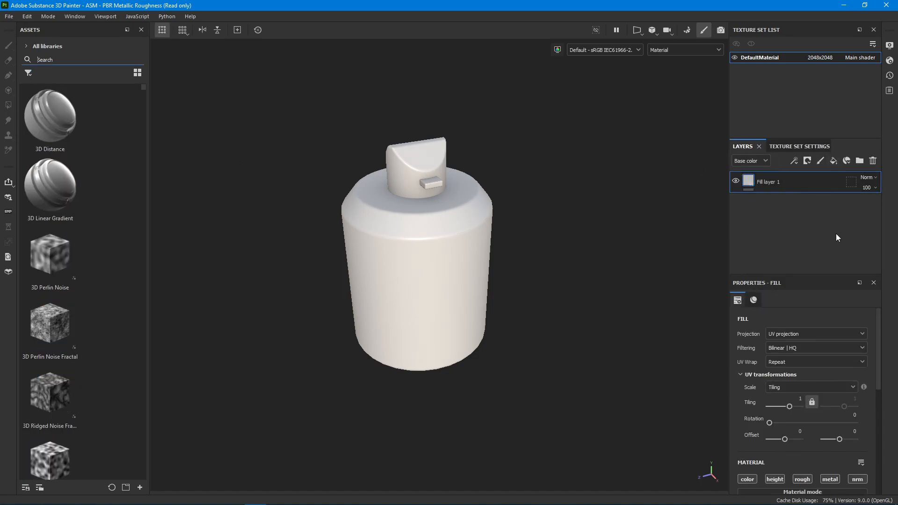
pyautogui.scroll(-3, 814, 335)
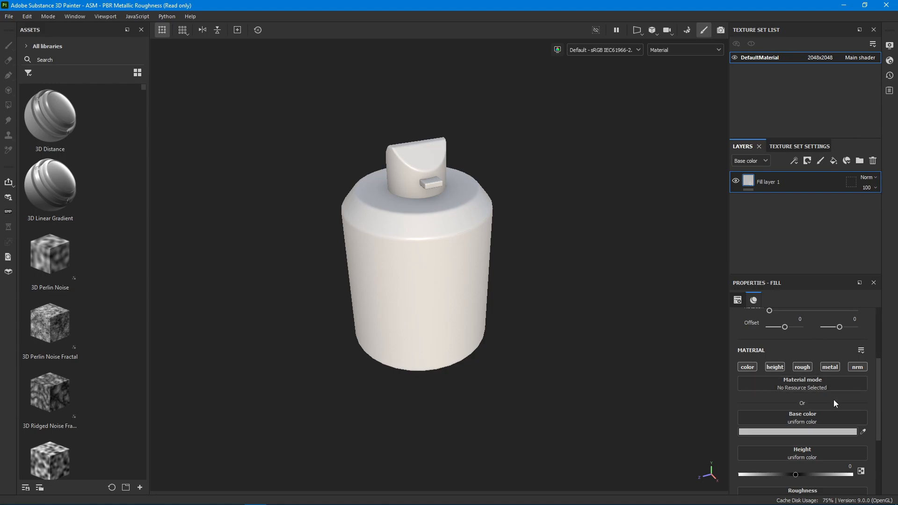
pyautogui.click(862, 431)
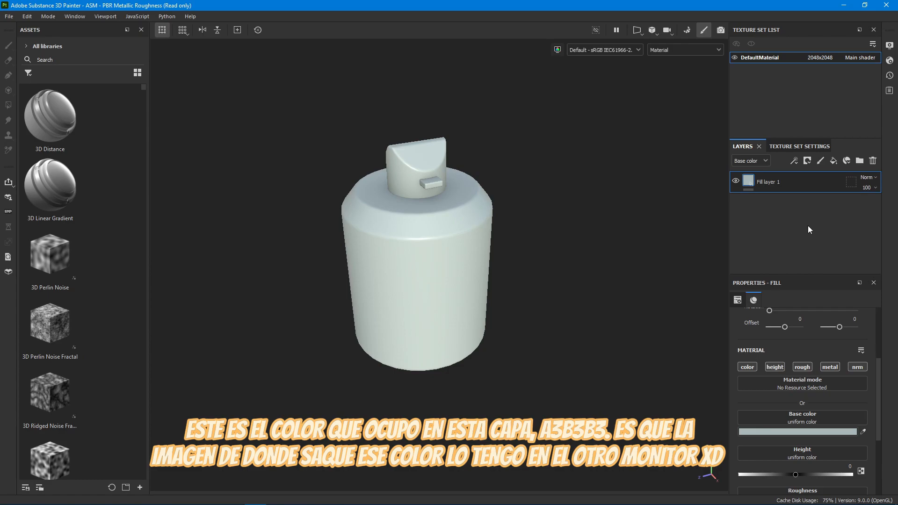
# Turn off the fill layer's height and normal channels and set roughness to 0.2 and metallic to 0.7.
pyautogui.click(776, 367)
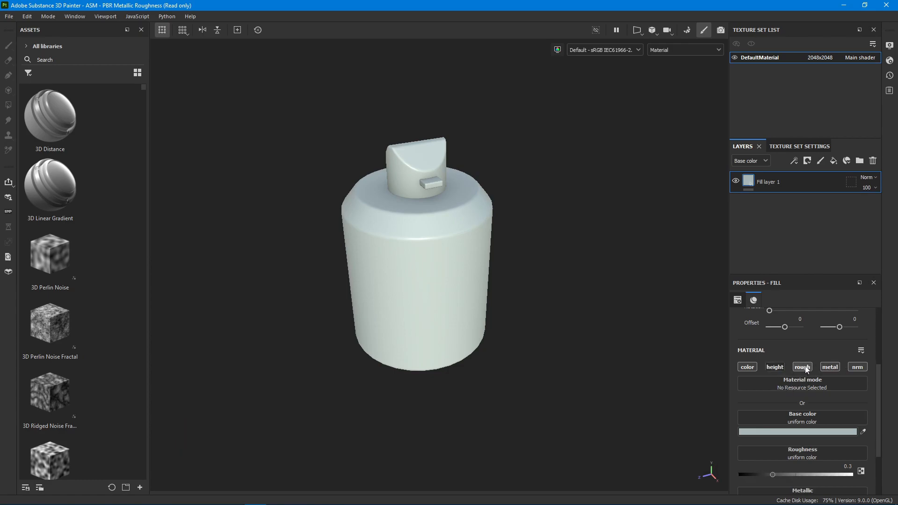
pyautogui.scroll(-1, 851, 388)
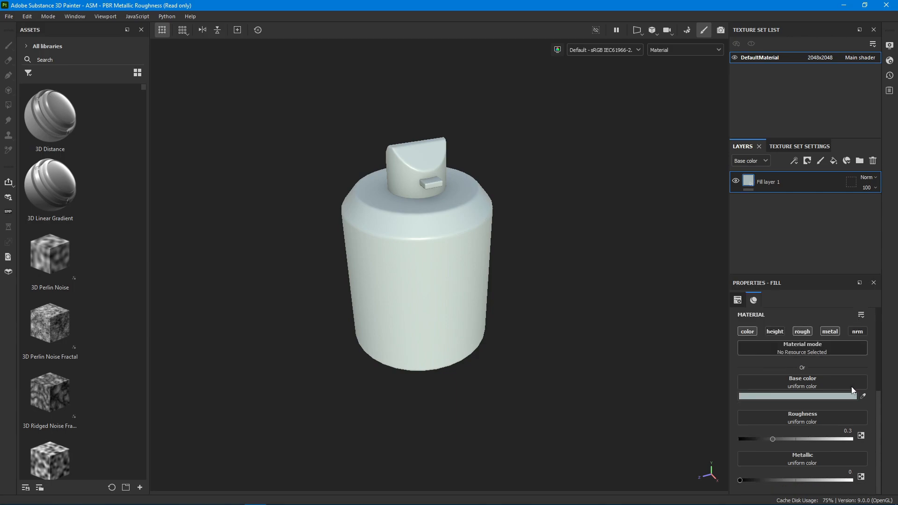
pyautogui.click(844, 430)
pyautogui.write('.2')
pyautogui.click(846, 469)
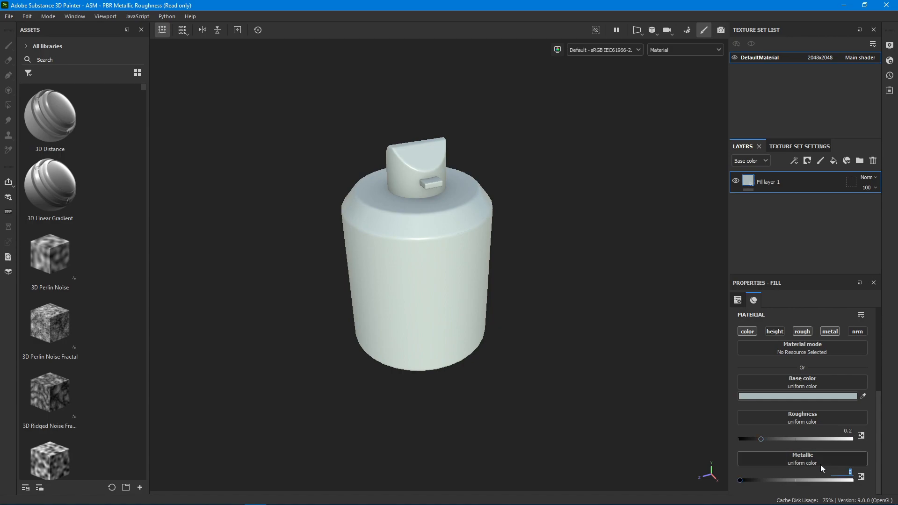
pyautogui.press('Return')
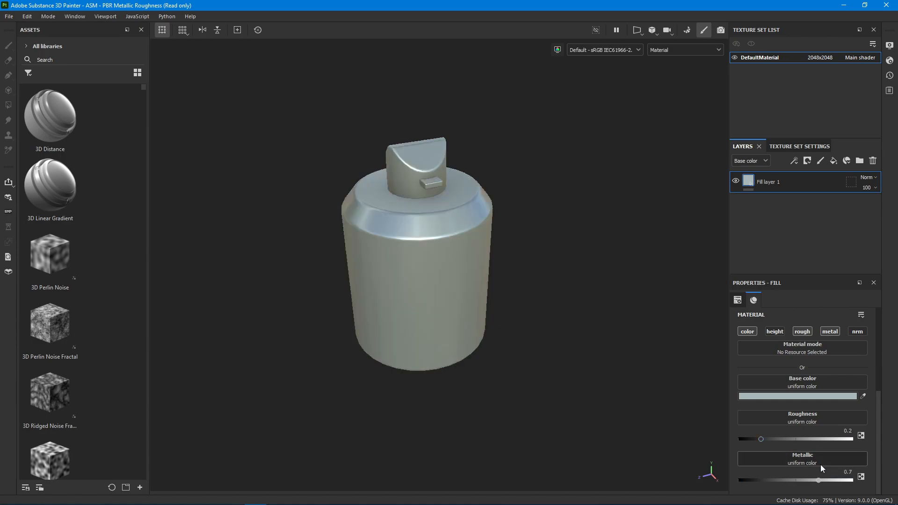
# Add a black mask to Fill layer 1.
pyautogui.rightClick(748, 181)
pyautogui.click(770, 188)
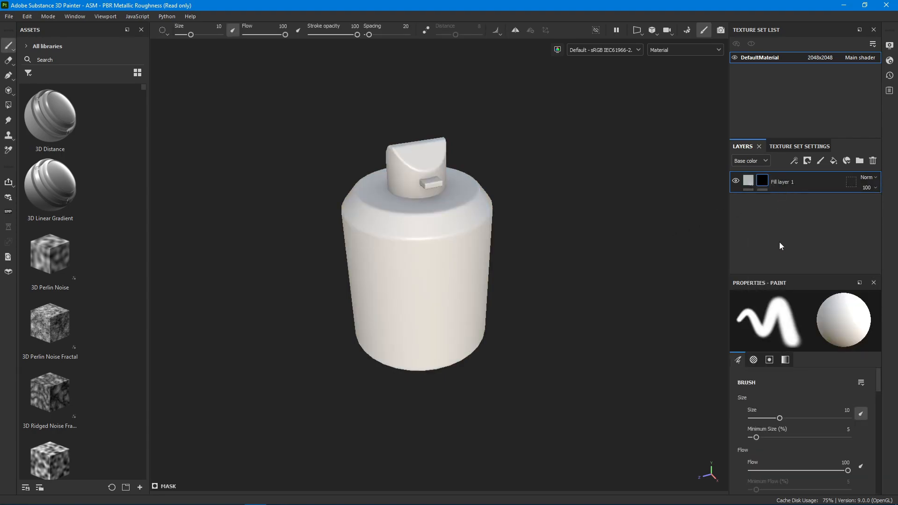
pyautogui.keyDown('alt'); pyautogui.moveTo(598, 270); pyautogui.dragTo(563, 254); pyautogui.keyUp('alt')
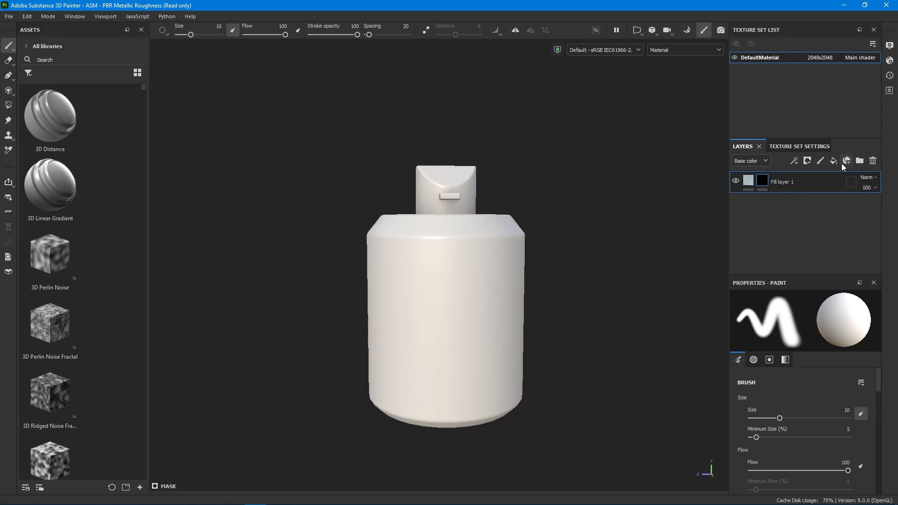
# Add a second fill layer with base color C8C8E0, disable its height and normal channels and set its roughness to 0.2.
pyautogui.click(846, 161)
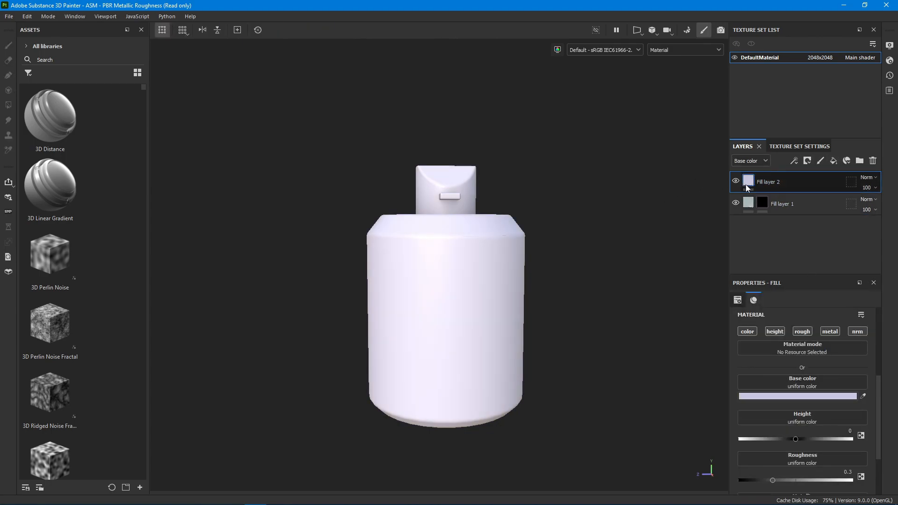
pyautogui.click(774, 331)
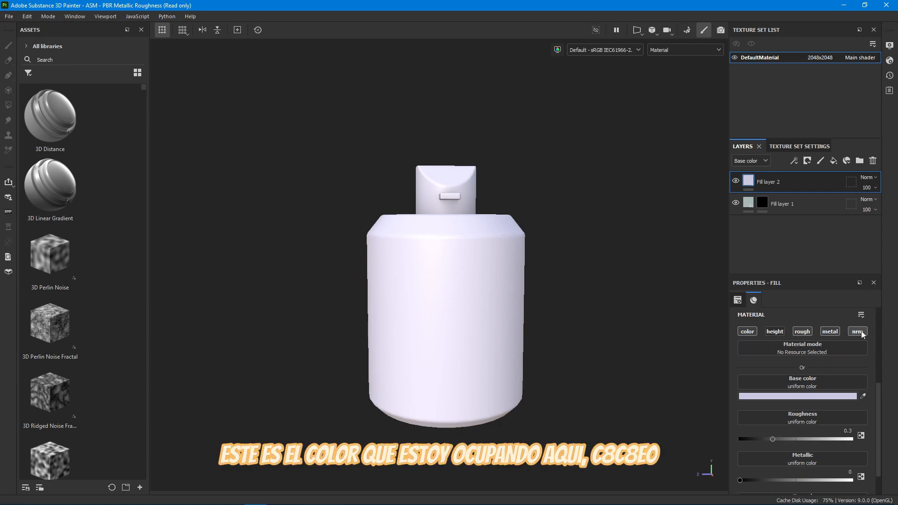
pyautogui.click(848, 431)
pyautogui.write('0.2')
pyautogui.press('Return')
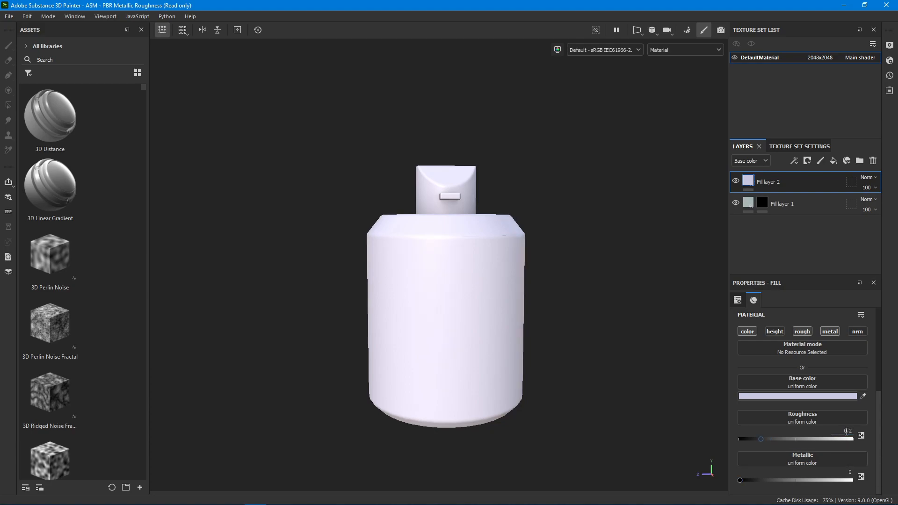
# Try a metallic value of 0.7 on Fill layer 2 and reset it to 0.
pyautogui.click(846, 470)
pyautogui.press('Return')
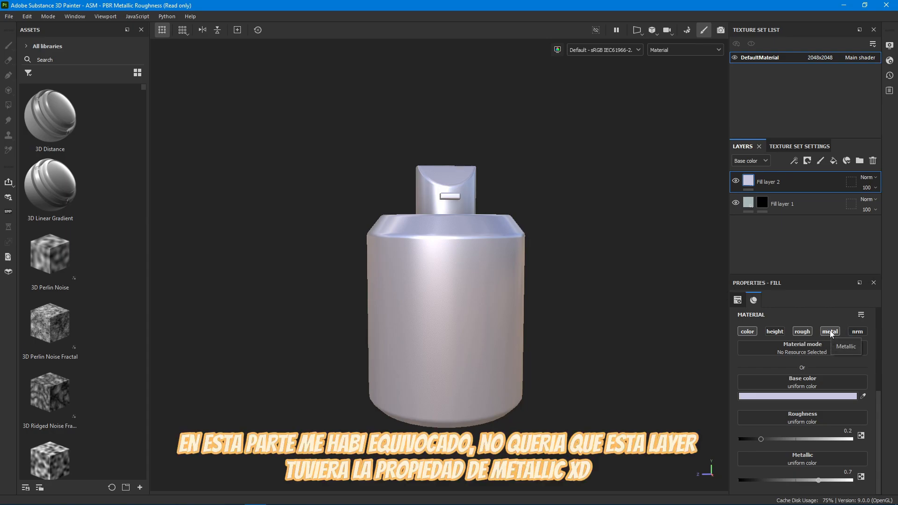
pyautogui.click(848, 471)
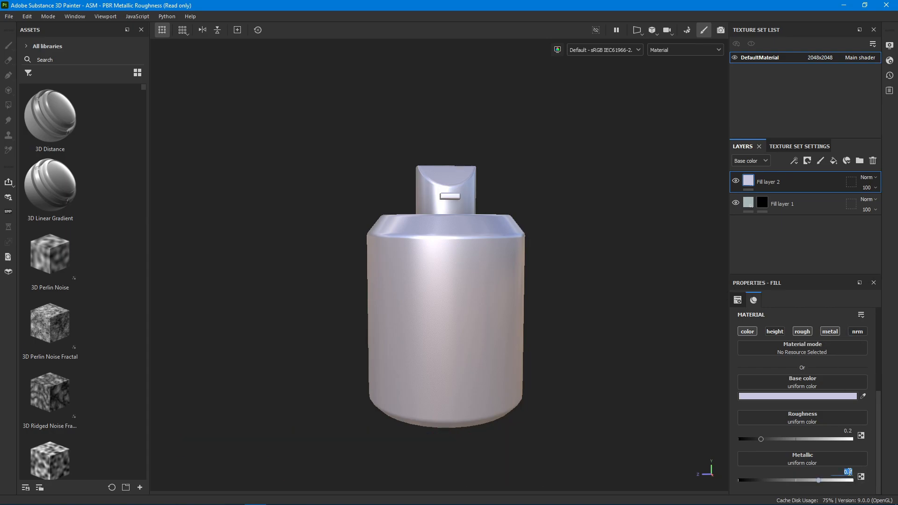
pyautogui.write('0')
pyautogui.press('Return')
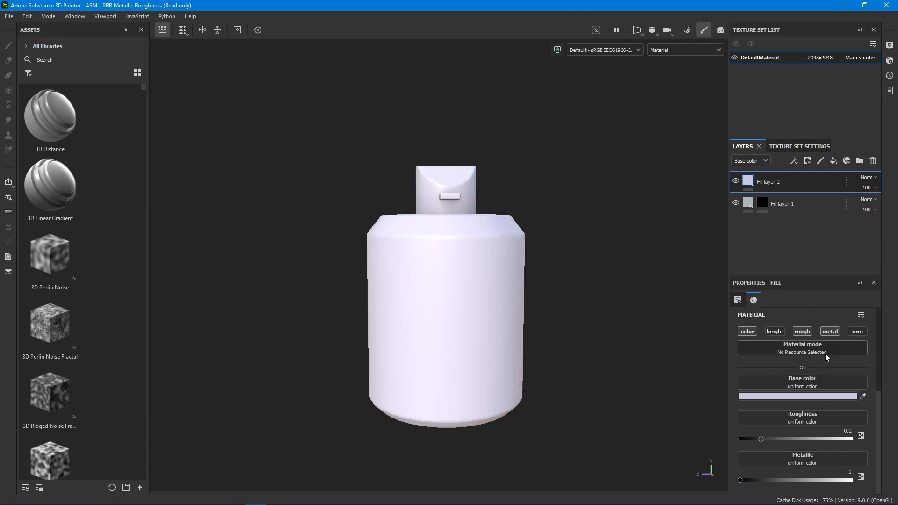
# Turn off the metallic channel of Fill layer 2 and set its roughness to 0.7.
pyautogui.click(831, 331)
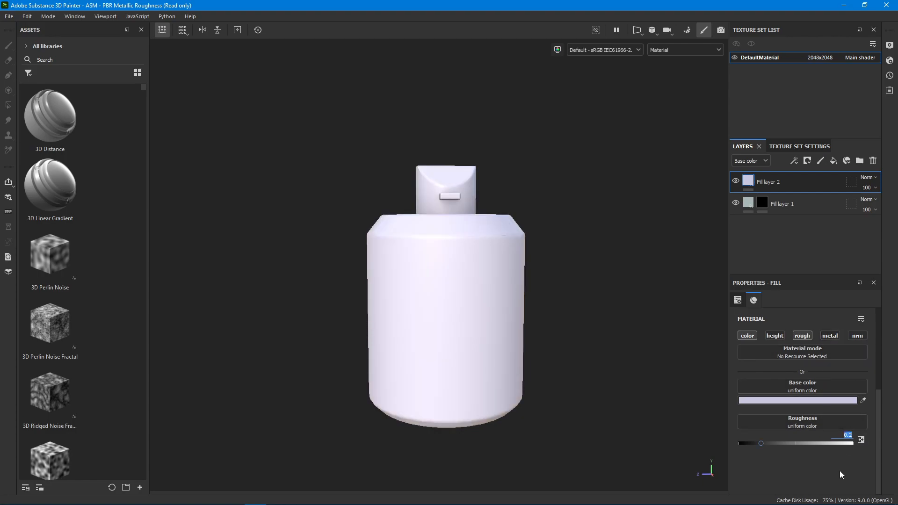
pyautogui.write('0.7')
pyautogui.press('Return')
# Add a black mask to Fill layer 2.
pyautogui.keyDown('alt'); pyautogui.moveTo(533, 280); pyautogui.dragTo(652, 272); pyautogui.keyUp('alt')
pyautogui.rightClick(747, 183)
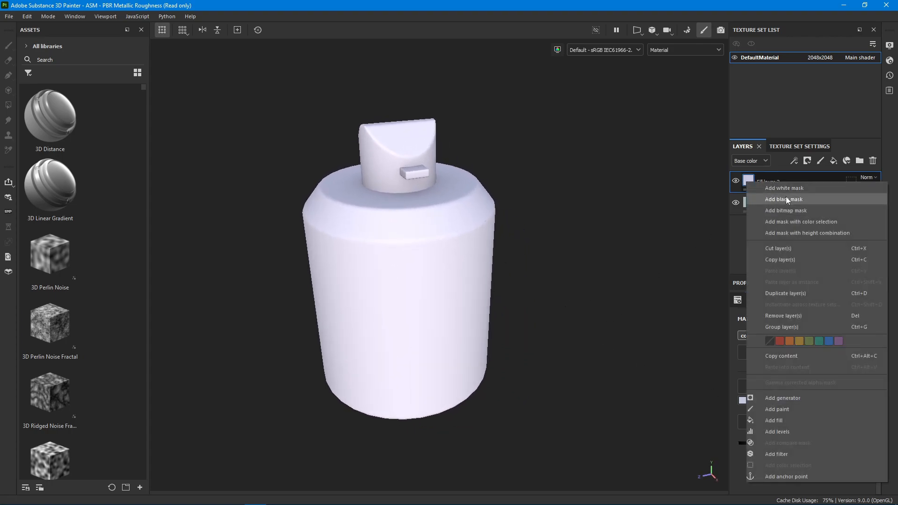
pyautogui.click(785, 200)
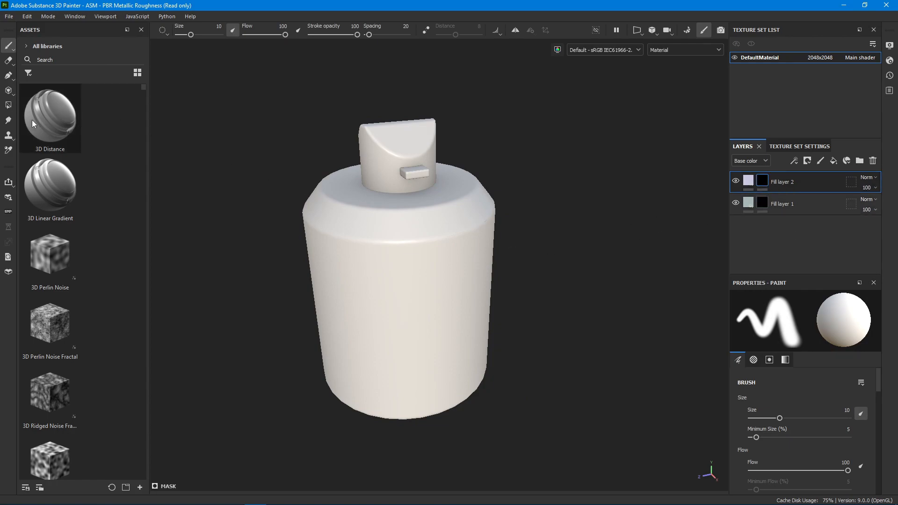
# Polygon-fill the can's cylindrical body in Fill layer 2's mask, using the UV chunk fill mode.
pyautogui.click(9, 105)
pyautogui.click(207, 30)
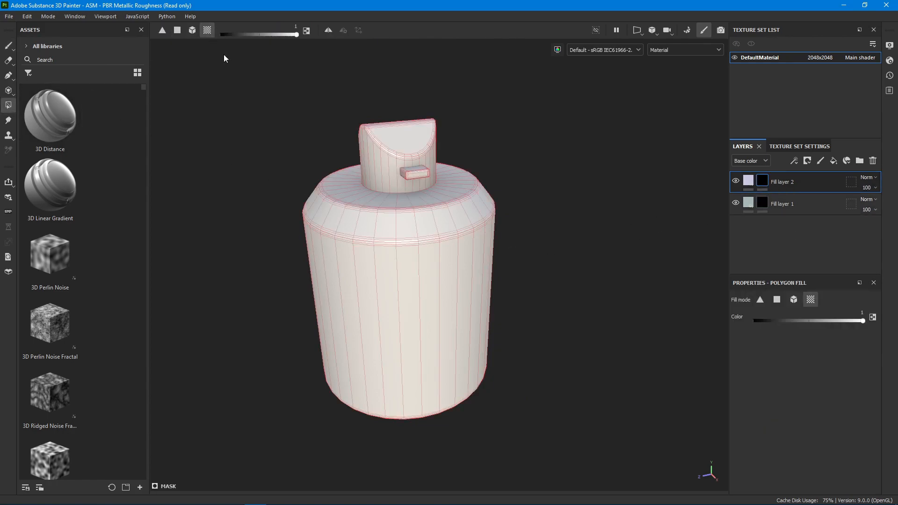
pyautogui.click(448, 289)
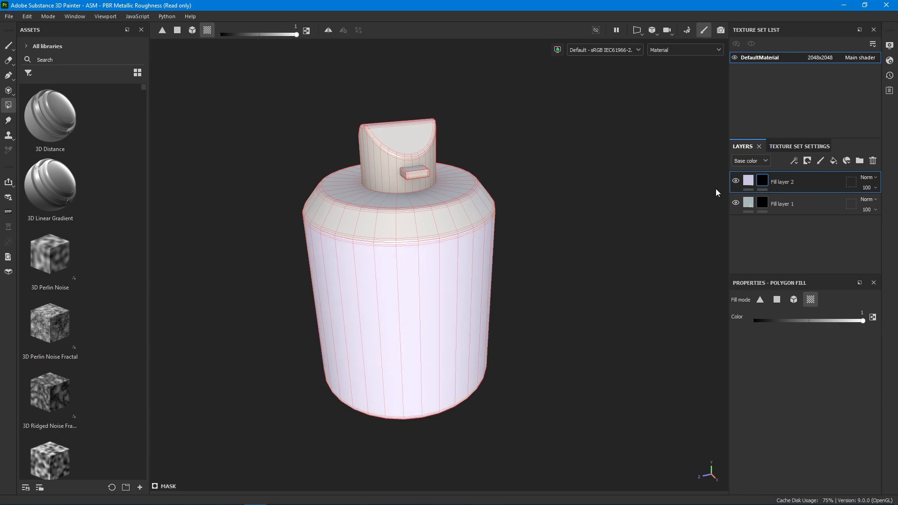
# Fill the nozzle head, spout, sloped shoulder and remaining parts of the can in Fill layer 1's mask by UV chunk.
pyautogui.click(763, 203)
pyautogui.click(422, 139)
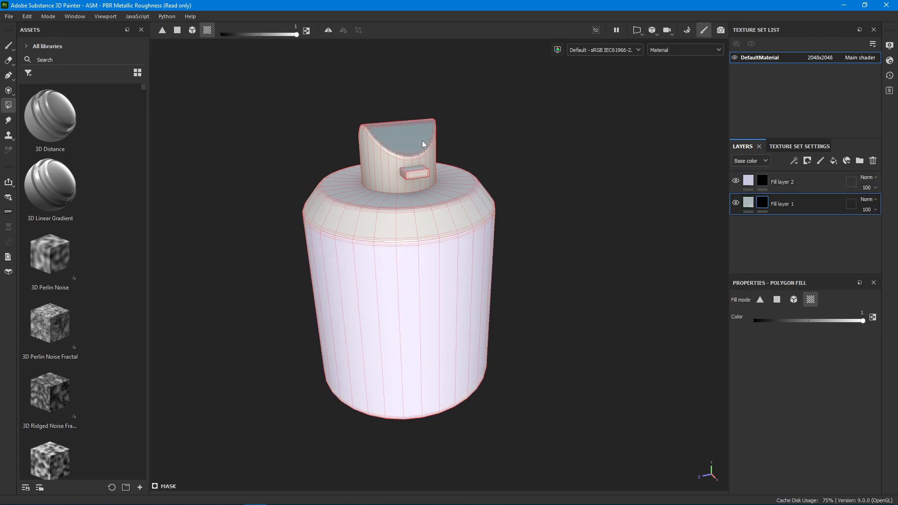
pyautogui.click(384, 163)
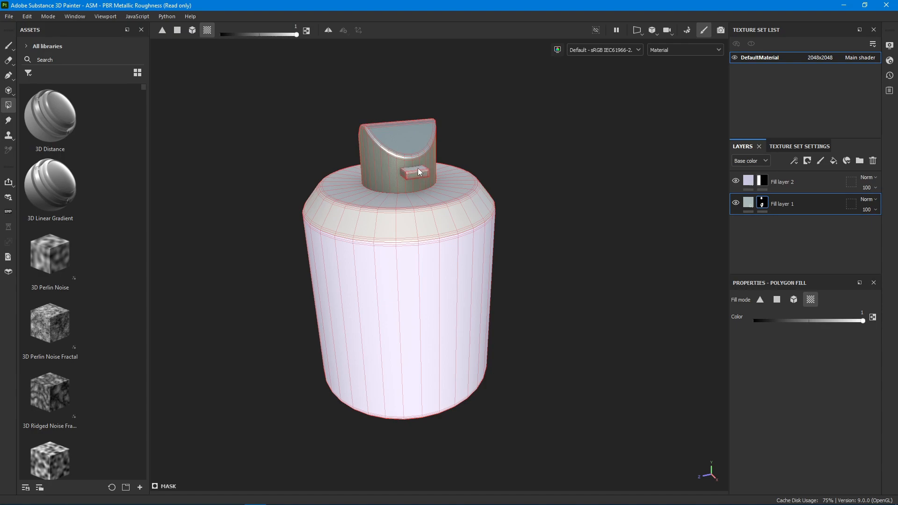
pyautogui.click(452, 210)
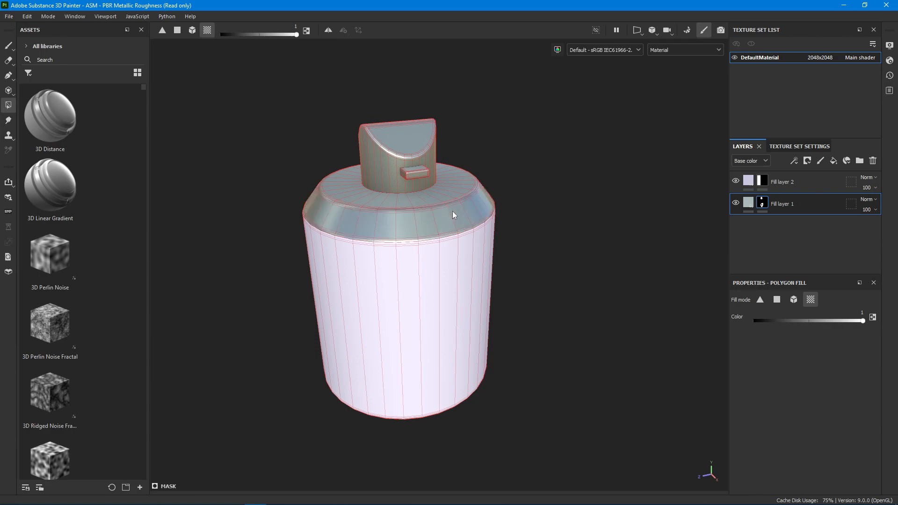
pyautogui.keyDown('alt'); pyautogui.moveTo(545, 279); pyautogui.dragTo(463, 352); pyautogui.keyUp('alt')
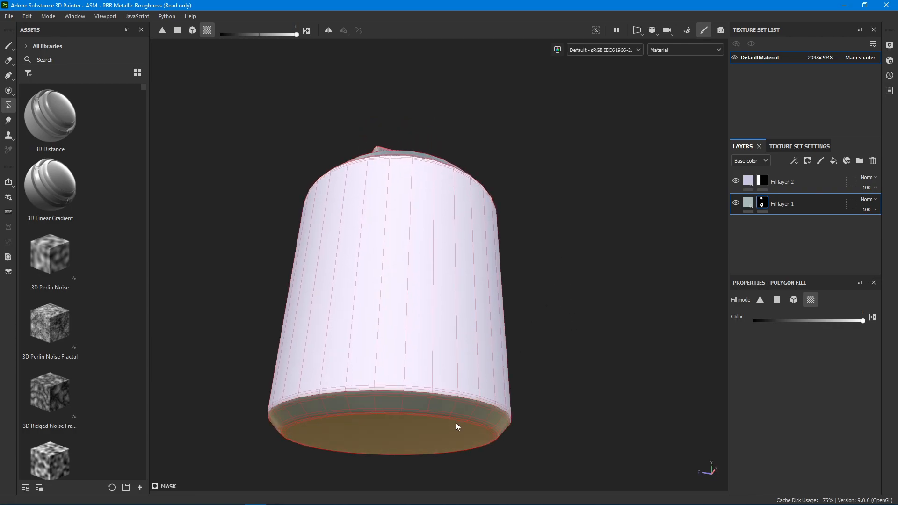
pyautogui.keyDown('alt'); pyautogui.moveTo(543, 360); pyautogui.dragTo(580, 303); pyautogui.keyUp('alt')
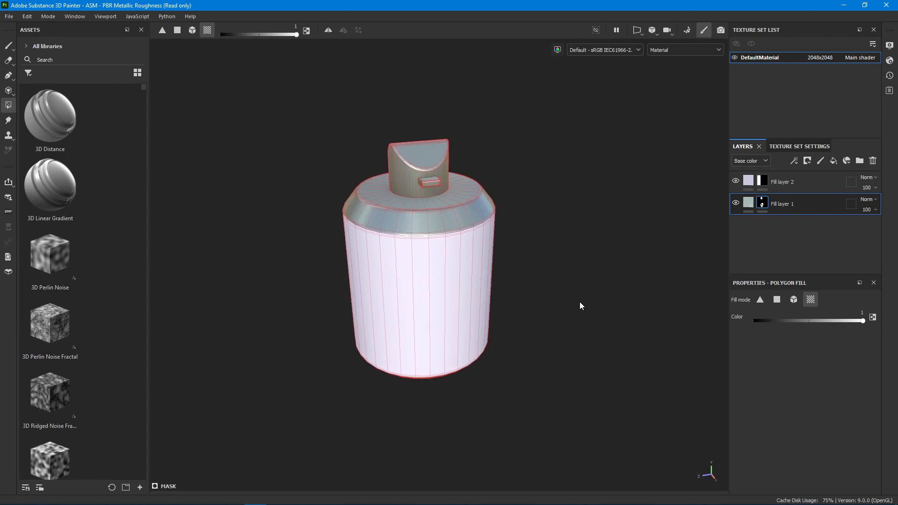
# Add a paint layer above Fill layer 2.
pyautogui.click(813, 183)
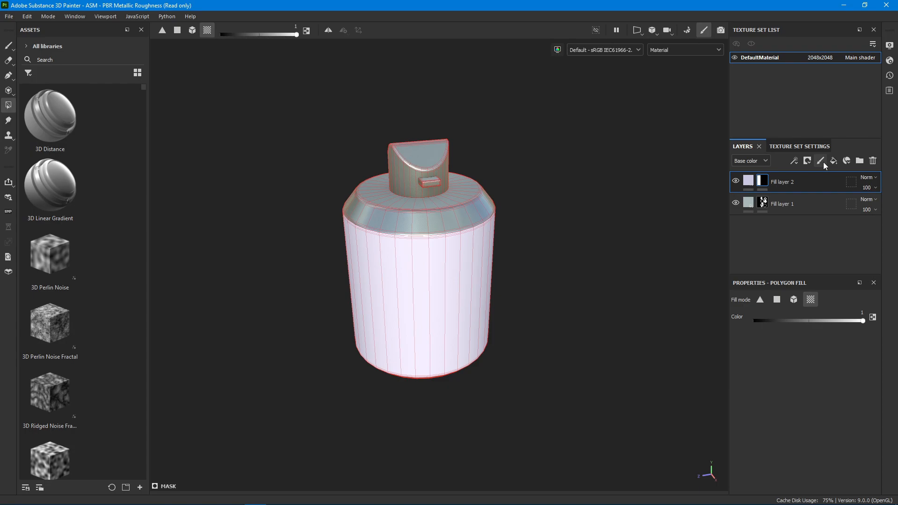
pyautogui.click(821, 160)
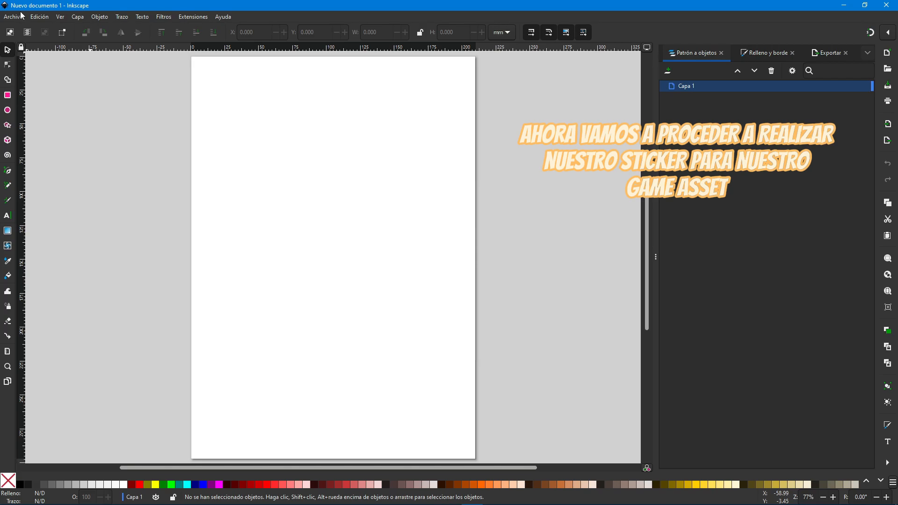
# In Inkscape, set the new document's page format to pixels with a width of 1024 and a height of 1024.
pyautogui.click(18, 17)
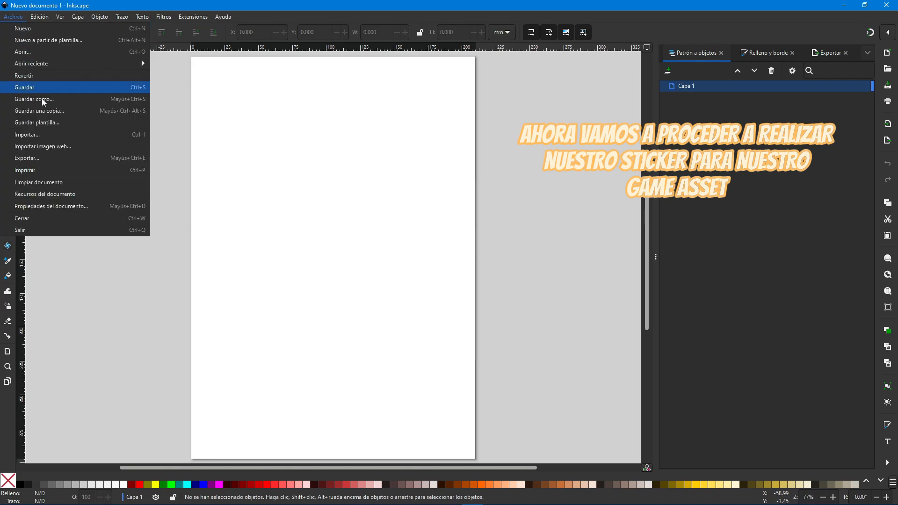
pyautogui.click(68, 206)
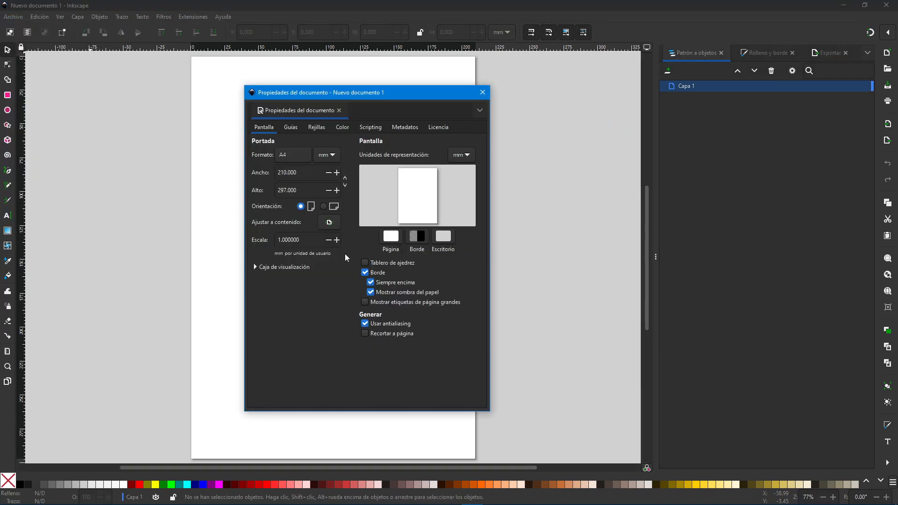
pyautogui.click(327, 155)
pyautogui.click(327, 173)
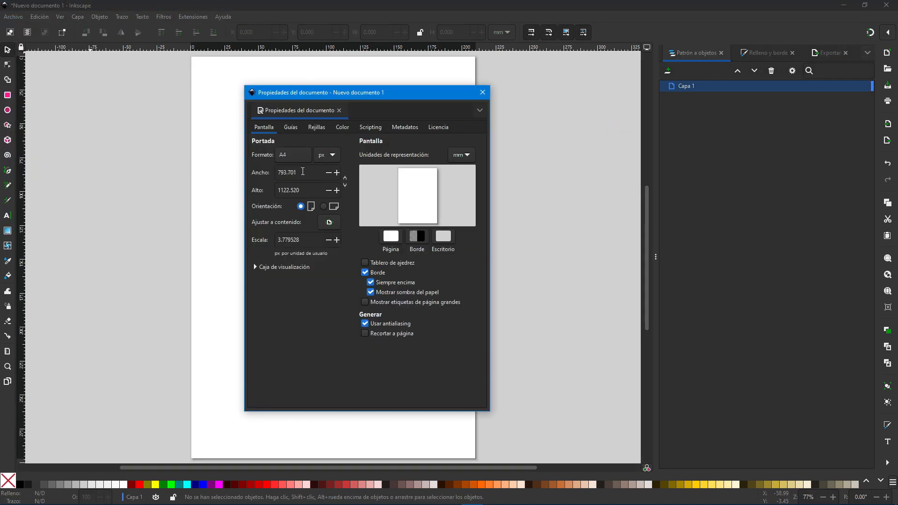
pyautogui.write('1024')
pyautogui.press('Tab')
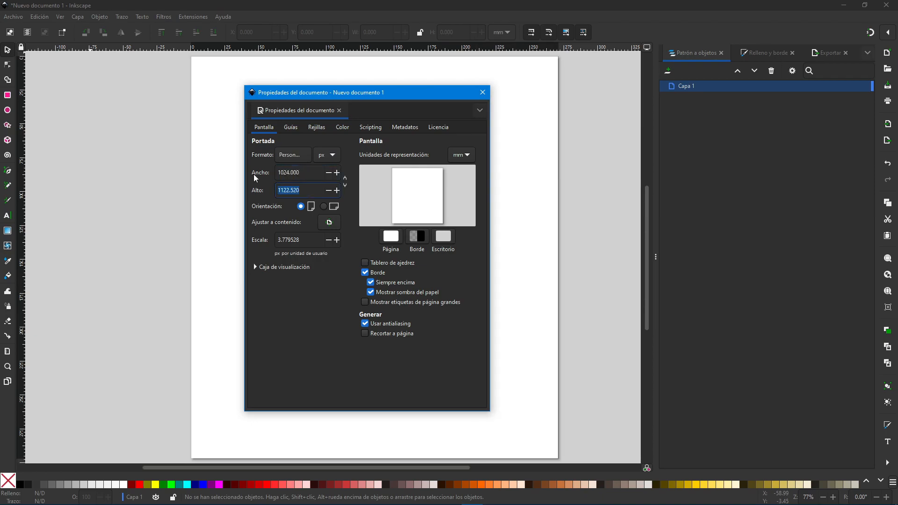
pyautogui.write('1024')
pyautogui.press('Return')
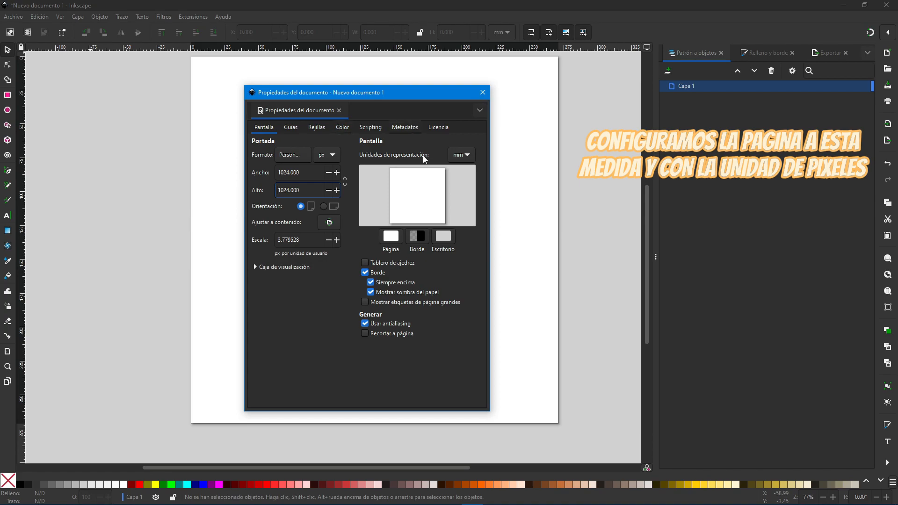
# Set the document's display units to px and close the document properties.
pyautogui.click(468, 155)
pyautogui.click(465, 168)
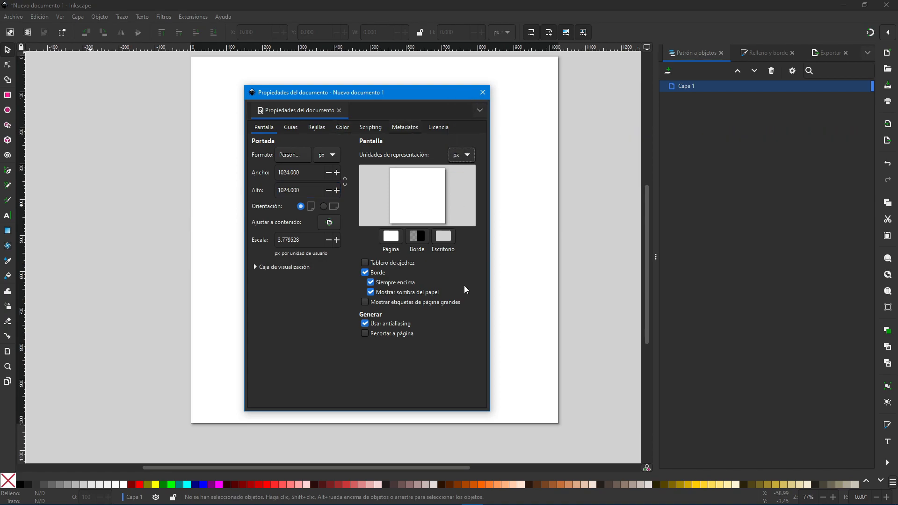
pyautogui.click(484, 95)
pyautogui.moveTo(563, 144); pyautogui.dragTo(555, 167, button='middle')
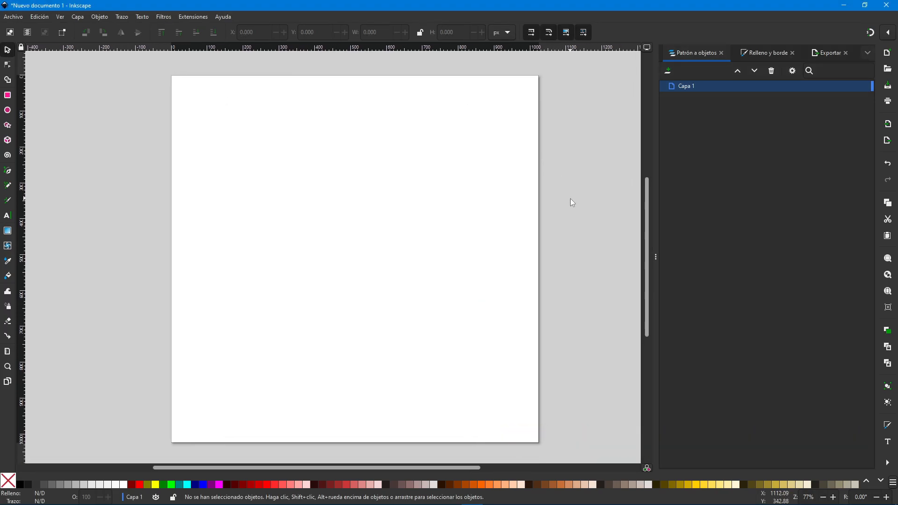
# Draw a rectangle about 85 by 80 px near the page's upper-left corner and fill it with black.
pyautogui.click(7, 95)
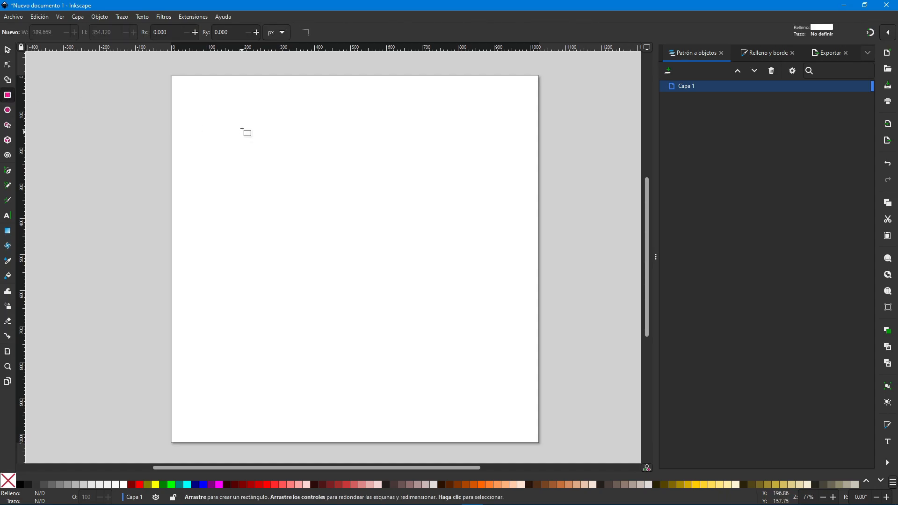
pyautogui.moveTo(180, 84); pyautogui.dragTo(211, 114)
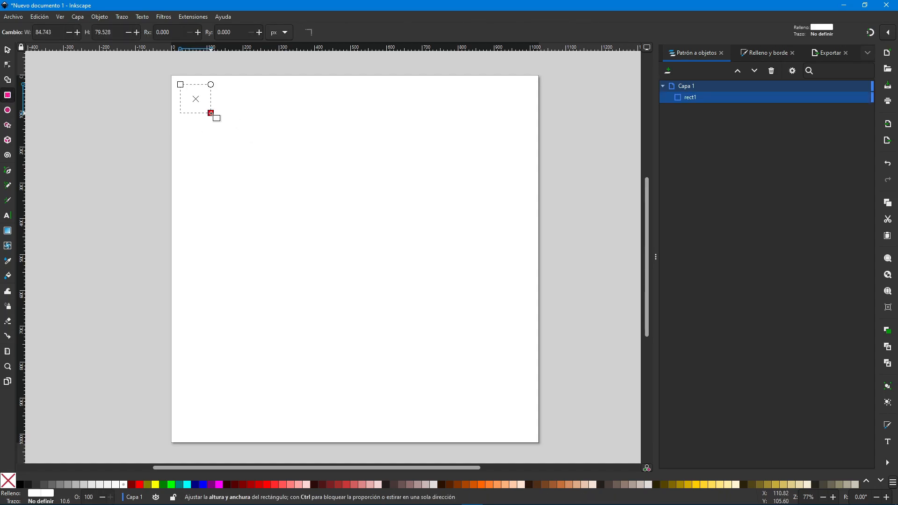
pyautogui.click(748, 55)
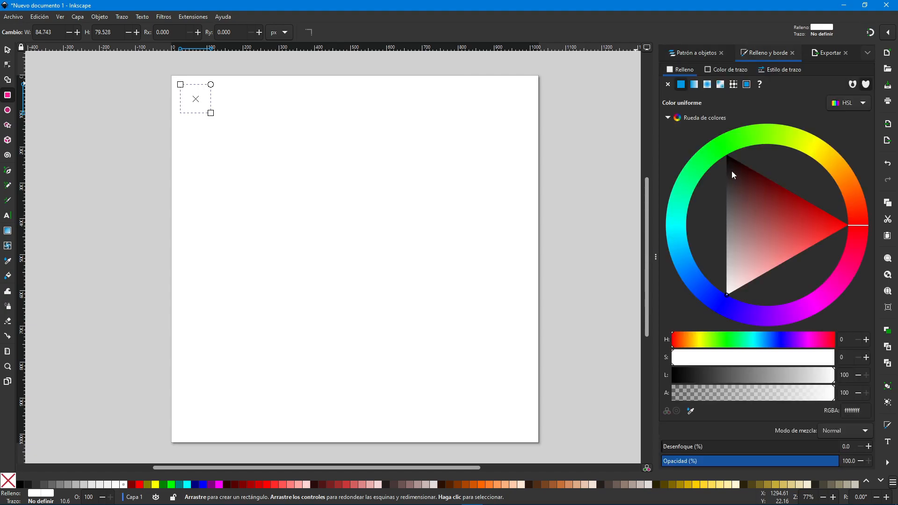
pyautogui.moveTo(735, 180); pyautogui.dragTo(697, 133)
# Position the black rectangle at X 0, Y 0 and resize it to 1024 by 1024 px to cover the page.
pyautogui.click(9, 50)
pyautogui.click(196, 100)
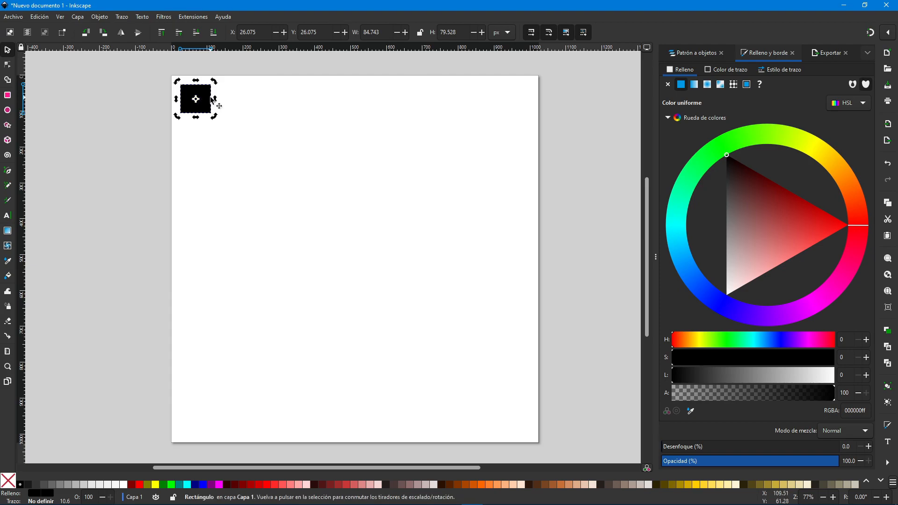
pyautogui.moveTo(257, 32); pyautogui.dragTo(229, 33)
pyautogui.write('0')
pyautogui.press('Tab')
pyautogui.write('0')
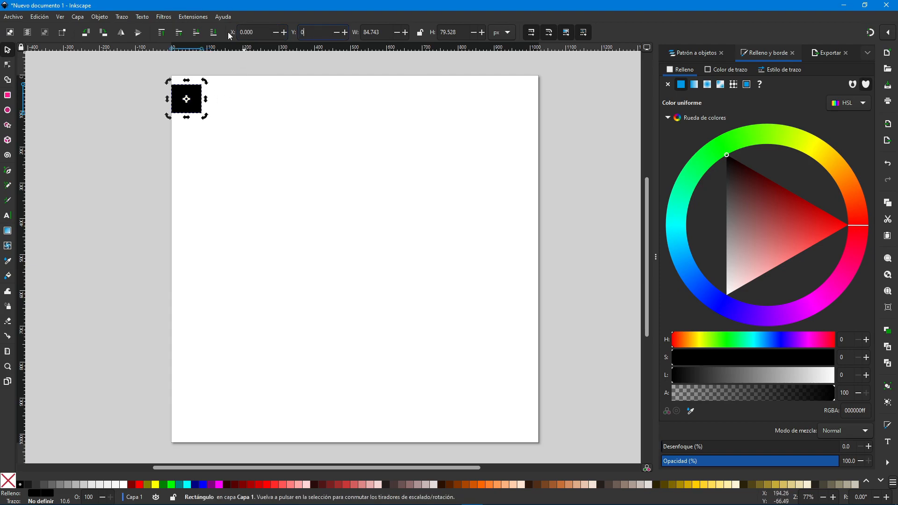
pyautogui.press('Tab')
pyautogui.write('1024')
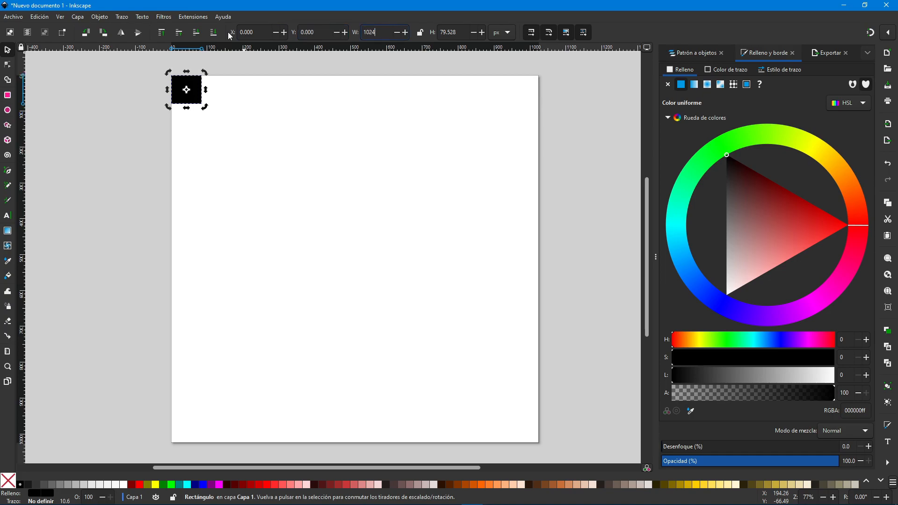
pyautogui.press('Tab')
pyautogui.write('1024')
pyautogui.press('Return')
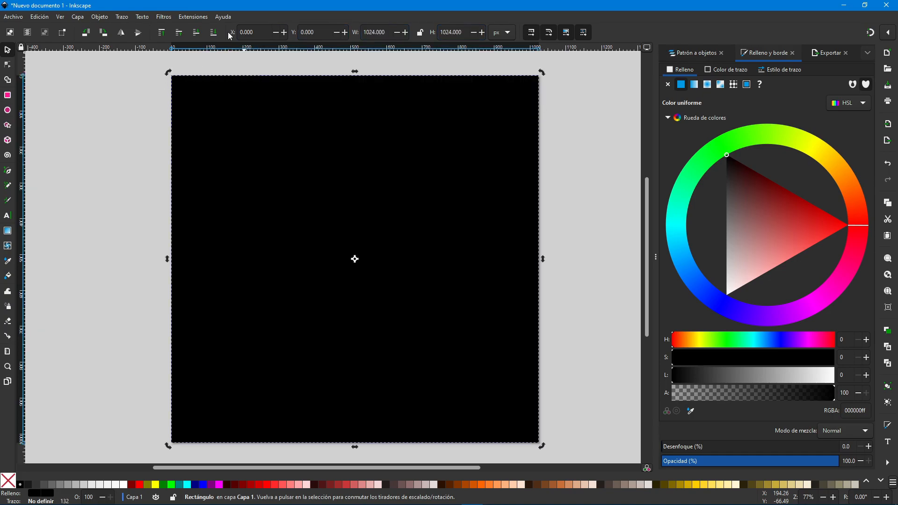
# Lock layer Capa 1 and add a new layer above it.
pyautogui.click(591, 129)
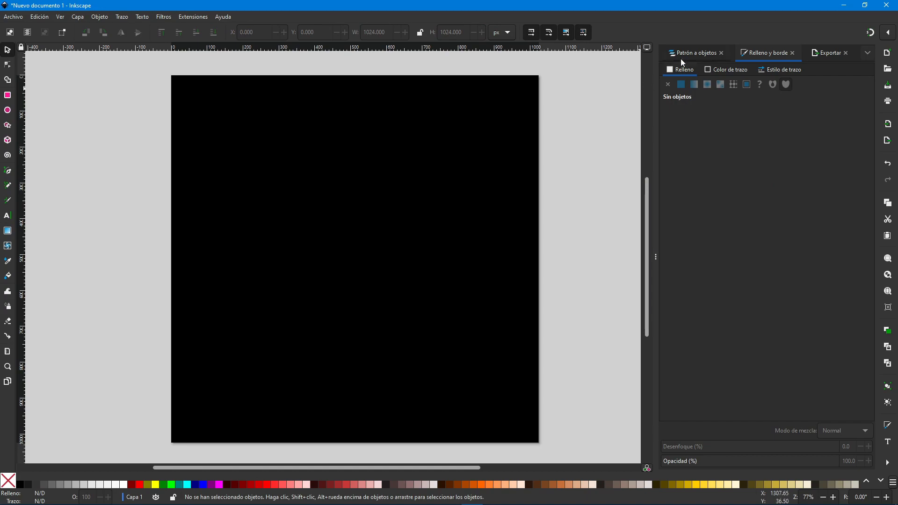
pyautogui.click(699, 54)
pyautogui.click(663, 86)
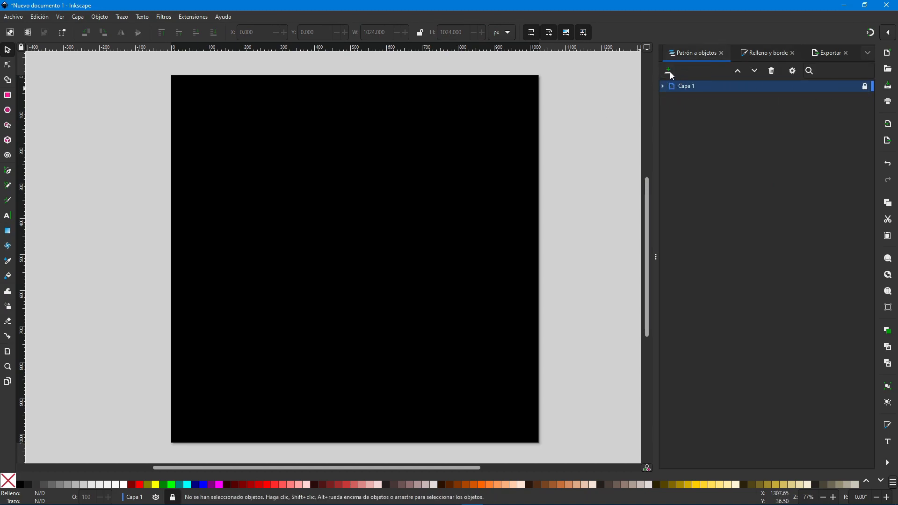
pyautogui.click(668, 71)
pyautogui.click(510, 291)
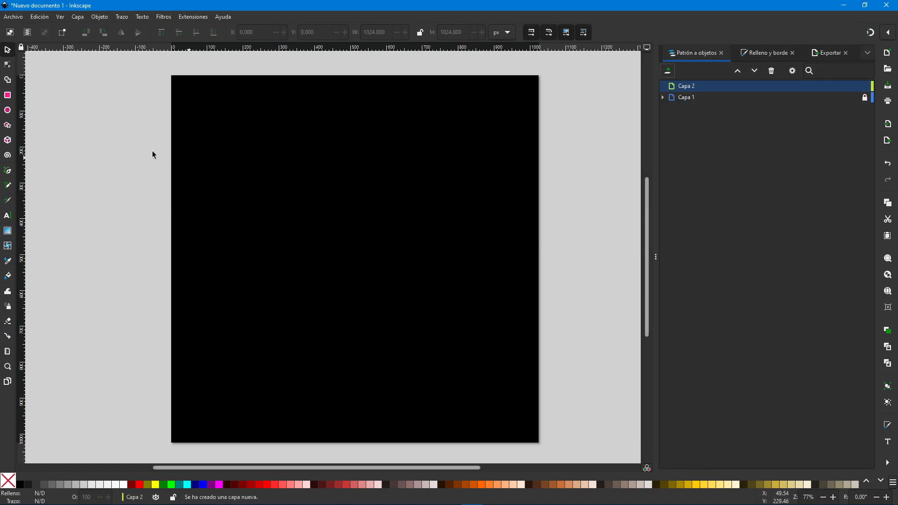
# Draw a circle about 111 px in diameter near the page's upper-left corner and fill it with white.
pyautogui.click(7, 110)
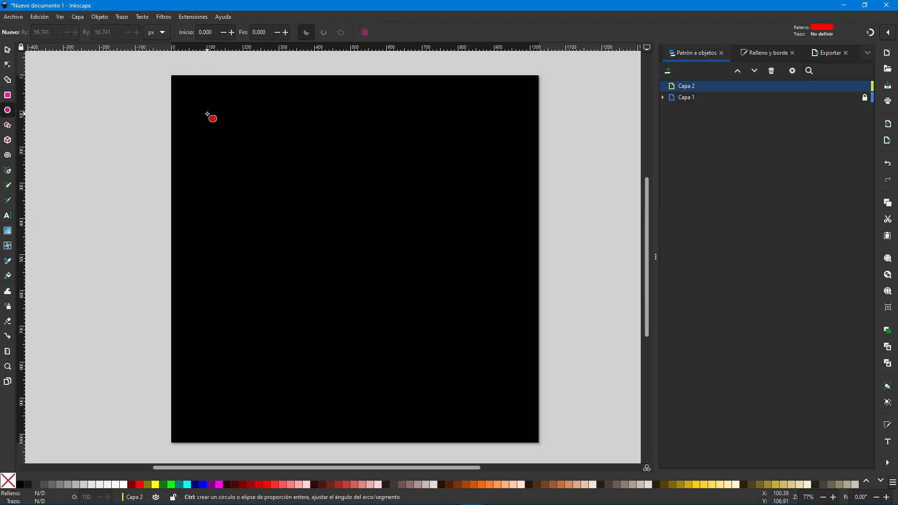
pyautogui.moveTo(200, 101); pyautogui.dragTo(241, 141)
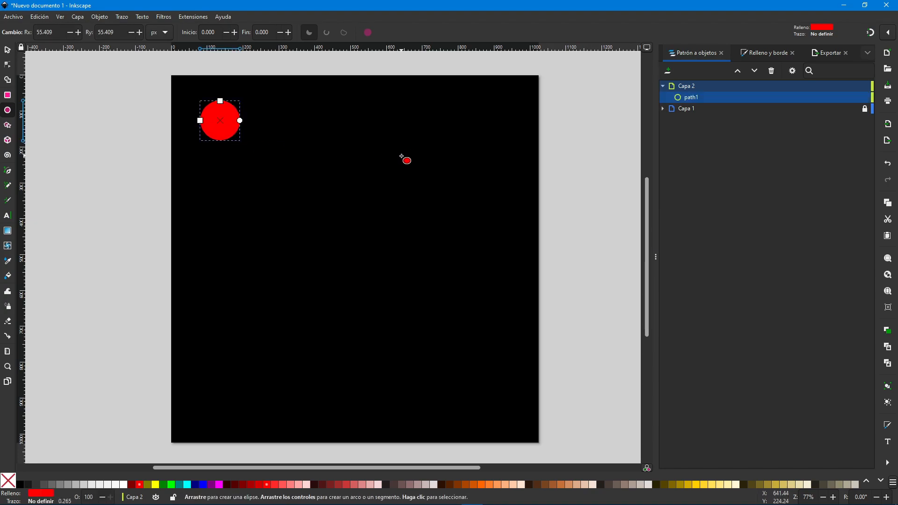
pyautogui.click(766, 53)
pyautogui.click(736, 281)
pyautogui.moveTo(737, 284); pyautogui.dragTo(711, 313)
# Position the white circle at X 0, Y 0 and resize it to 1024 by 1024 px.
pyautogui.click(7, 50)
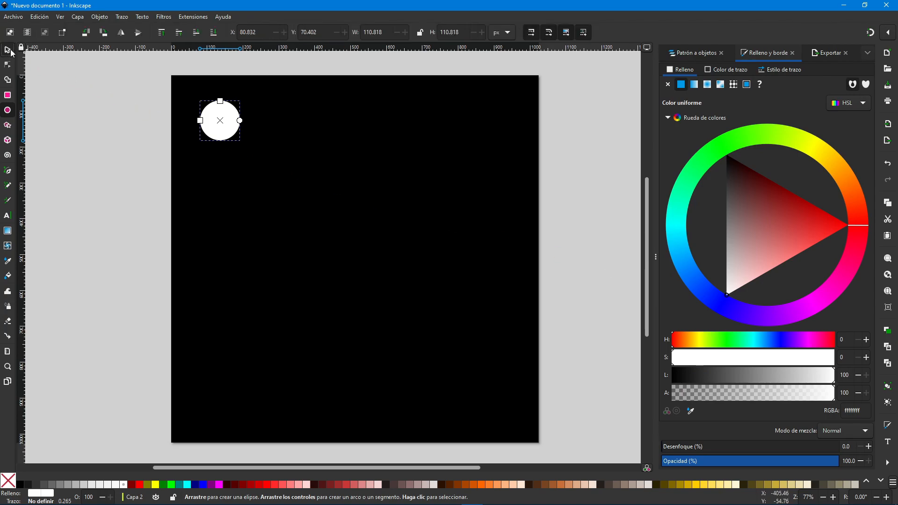
pyautogui.click(221, 125)
pyautogui.click(229, 124)
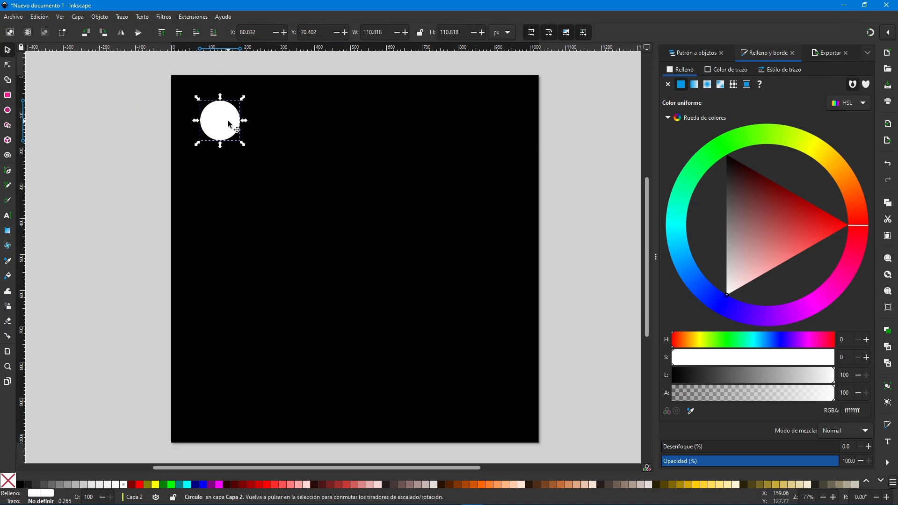
pyautogui.tripleClick(238, 33)
pyautogui.write('0')
pyautogui.press('Tab')
pyautogui.write('0')
pyautogui.press('Tab')
pyautogui.write('1024')
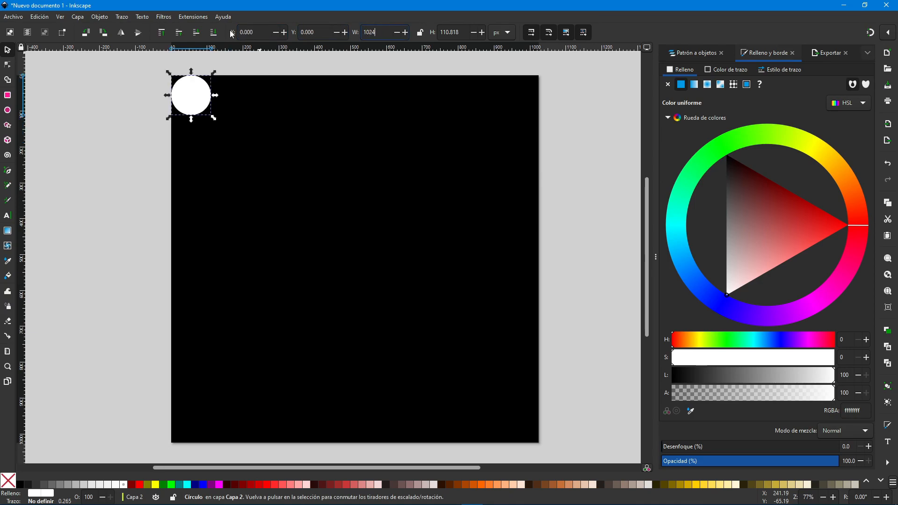
pyautogui.press('Tab')
pyautogui.write('1024')
pyautogui.press('Tab')
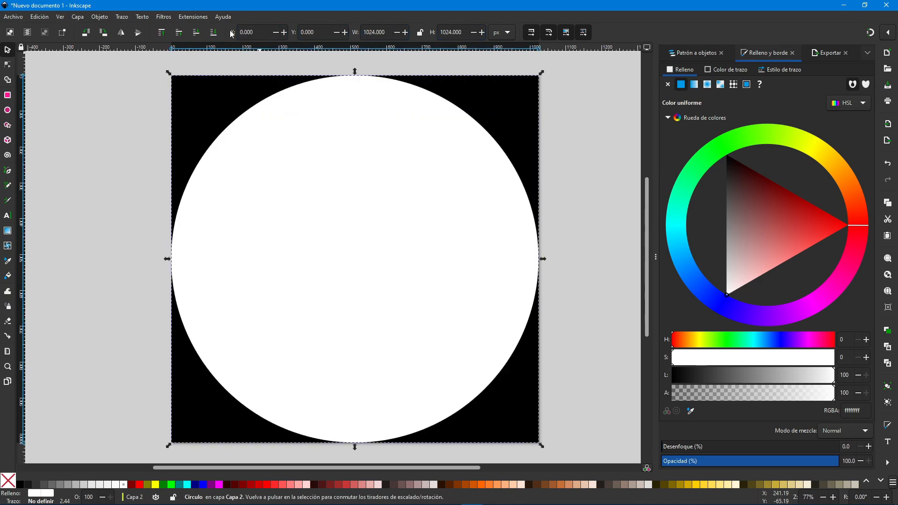
pyautogui.click(695, 53)
pyautogui.click(663, 86)
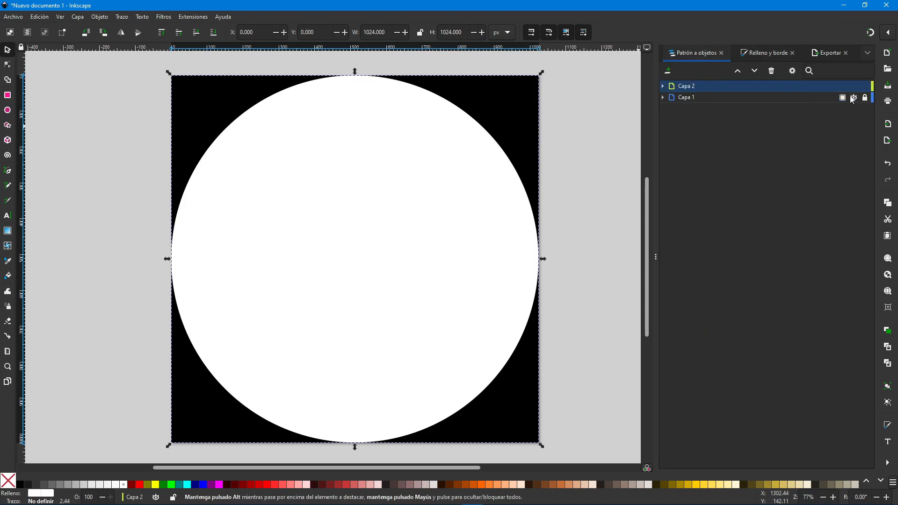
pyautogui.click(864, 86)
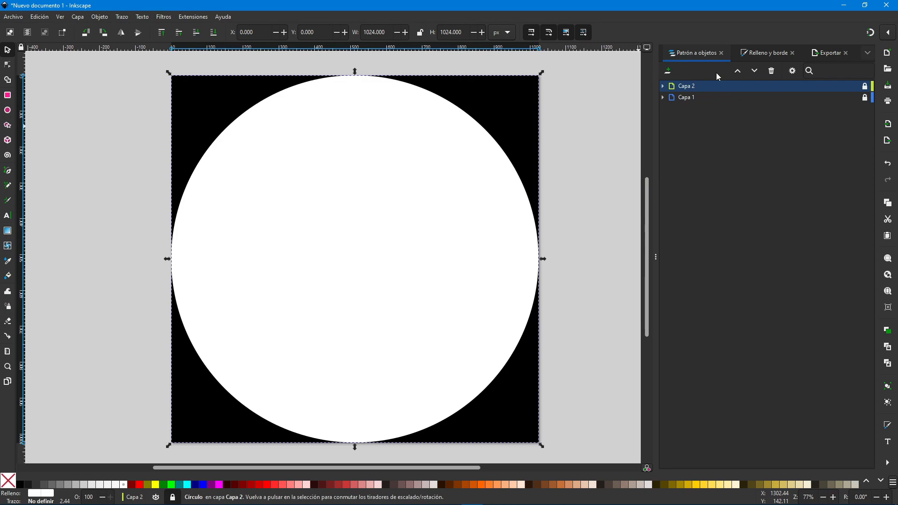
pyautogui.click(865, 86)
# Copy the white circle on layer Capa 2 and lock that layer.
pyautogui.click(411, 247)
pyautogui.click(411, 246)
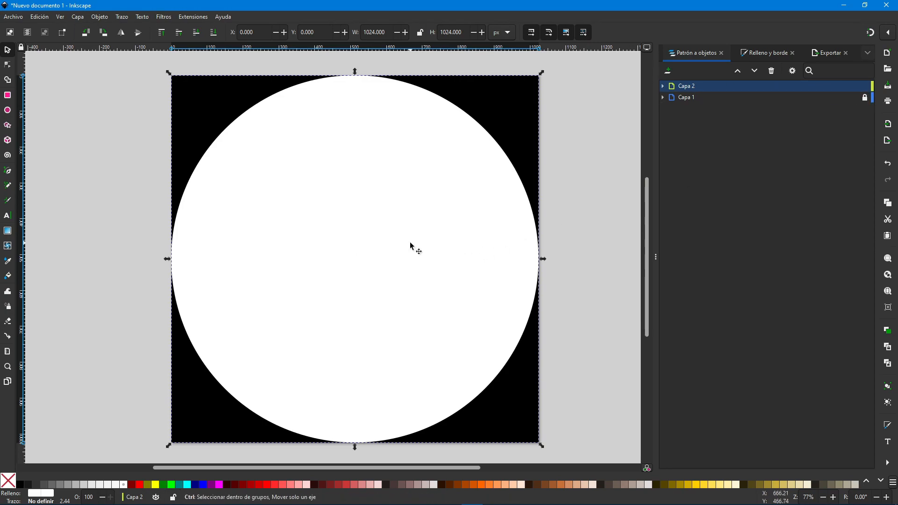
pyautogui.click(864, 86)
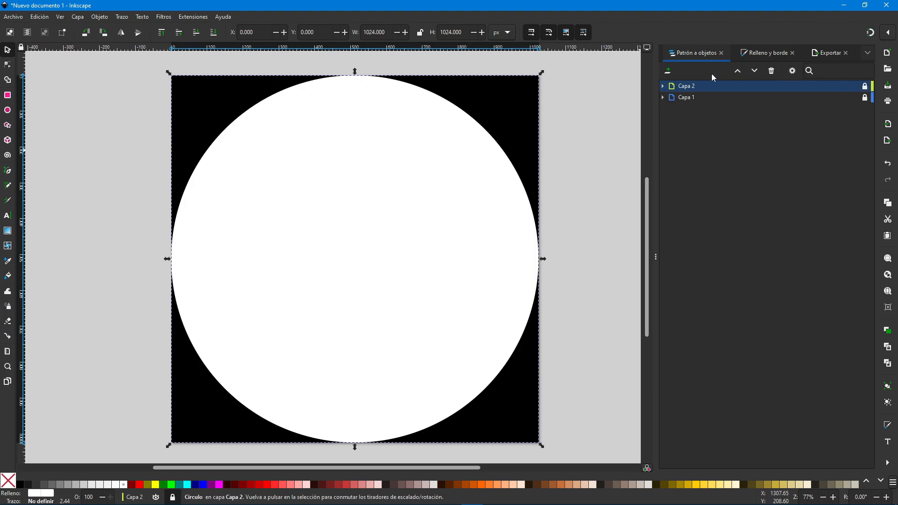
# Add a new layer named Capa 3 above the current one and hide layers Capa 2 and Capa 1.
pyautogui.click(668, 70)
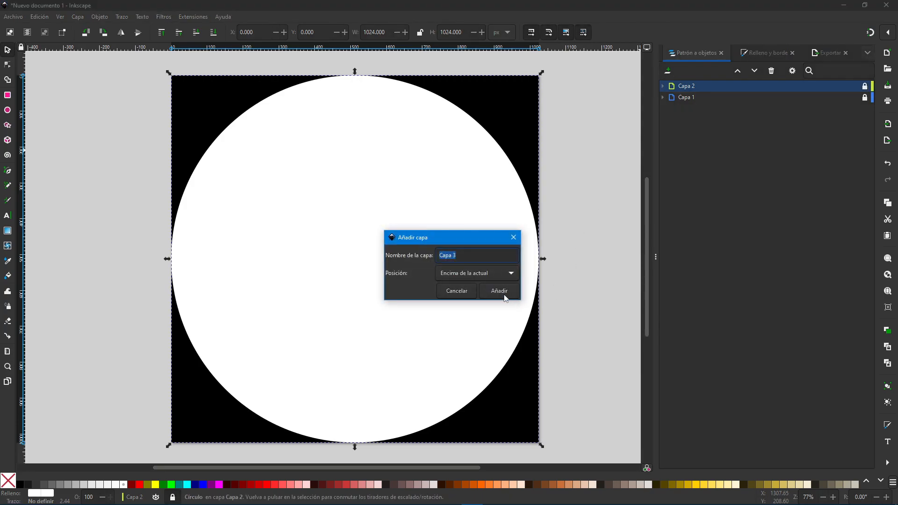
pyautogui.click(501, 292)
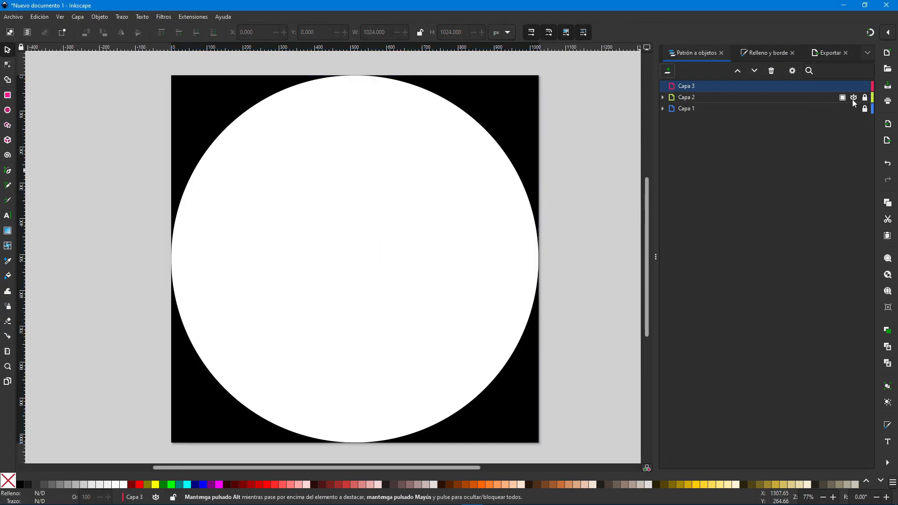
pyautogui.click(853, 98)
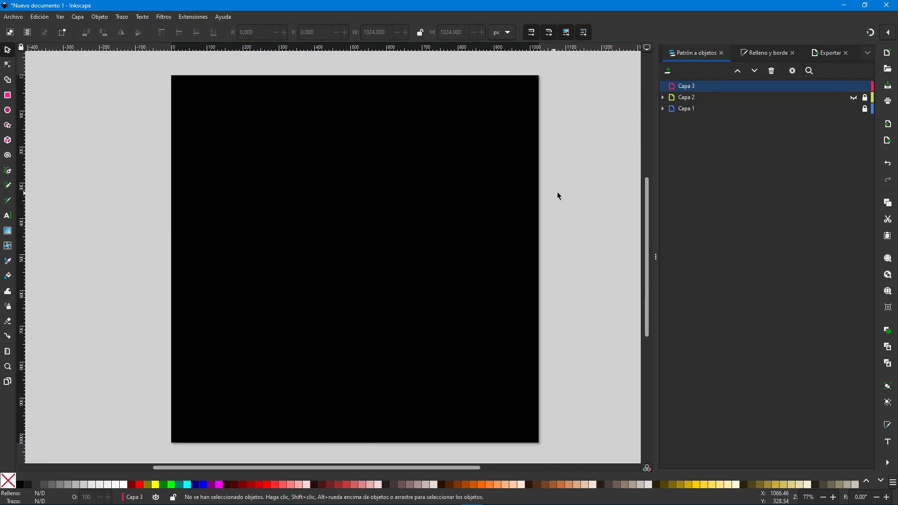
pyautogui.click(854, 109)
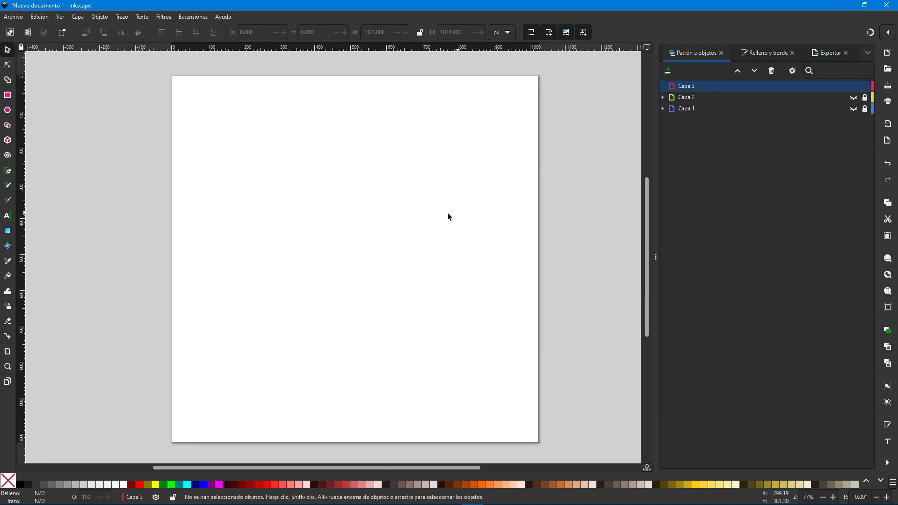
# Paste the copied circle into layer Capa 3 and position it at X 0, Y 0.
pyautogui.hotkey('ctrl', 'v')
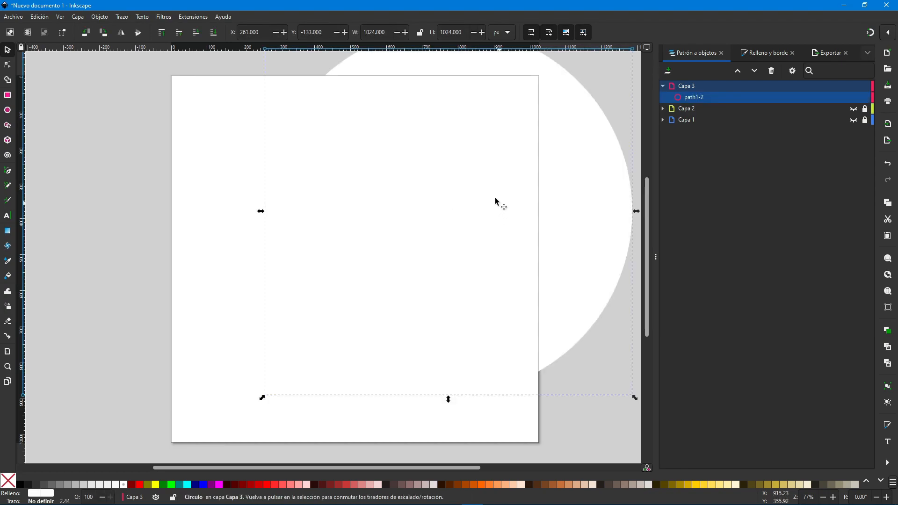
pyautogui.click(265, 33)
pyautogui.write('0')
pyautogui.press('Tab')
pyautogui.write('0')
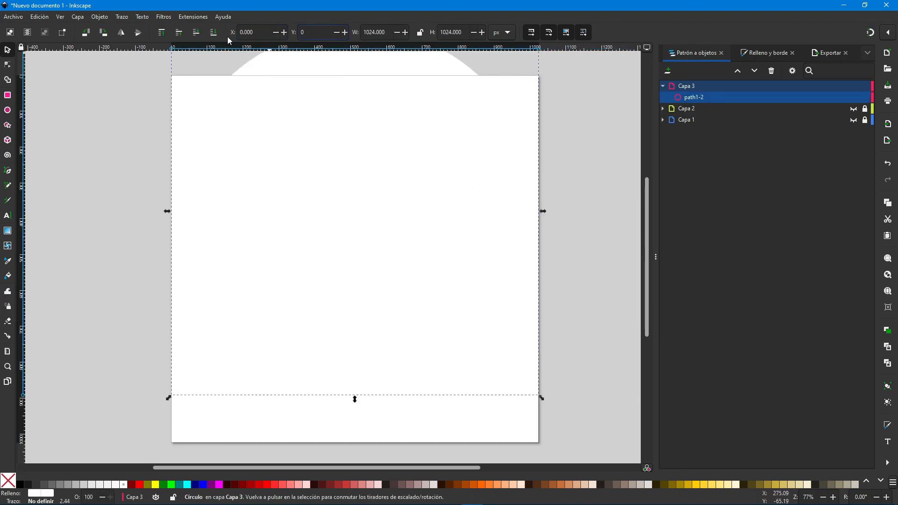
pyautogui.press('Return')
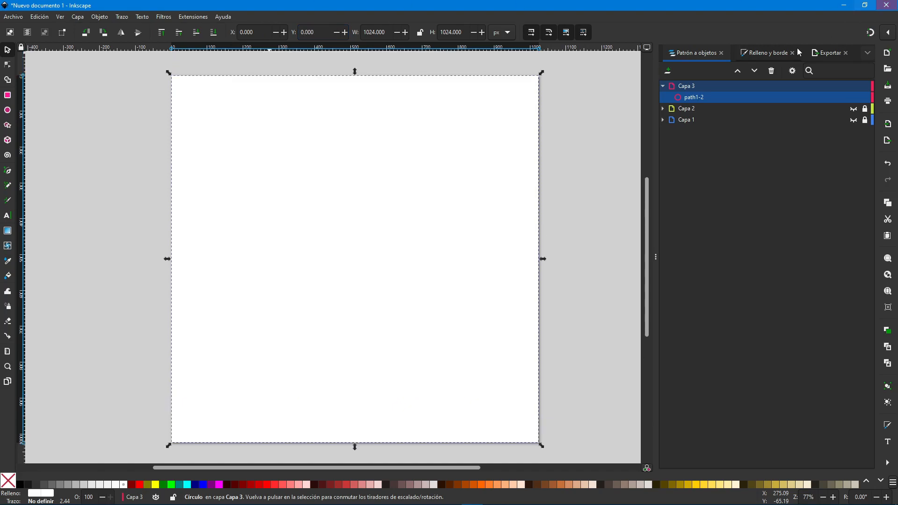
# Give the pasted circle a flat black stroke.
pyautogui.click(771, 53)
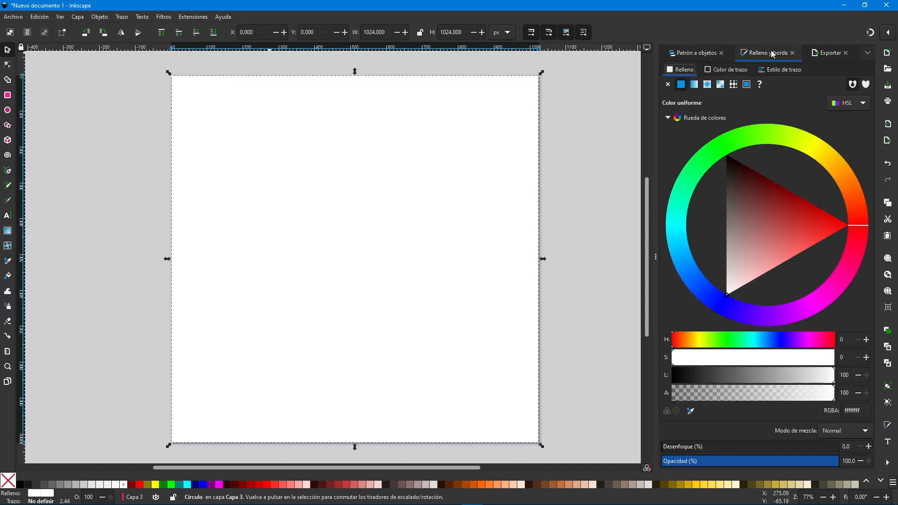
pyautogui.click(725, 74)
pyautogui.click(683, 87)
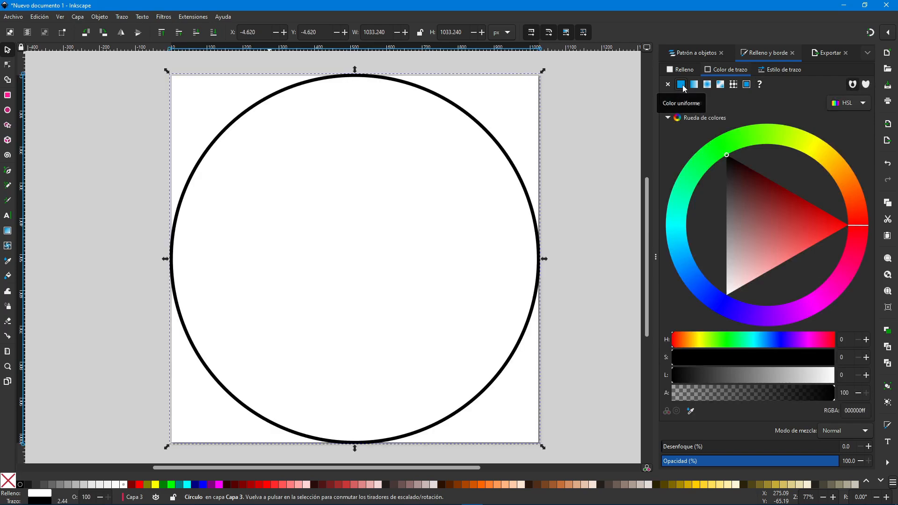
# Position the outlined circle at X 1.571, Y 1.673 and resize it to 1022.124 by 1022.124 px.
pyautogui.moveTo(262, 33); pyautogui.dragTo(225, 35)
pyautogui.write('1.571')
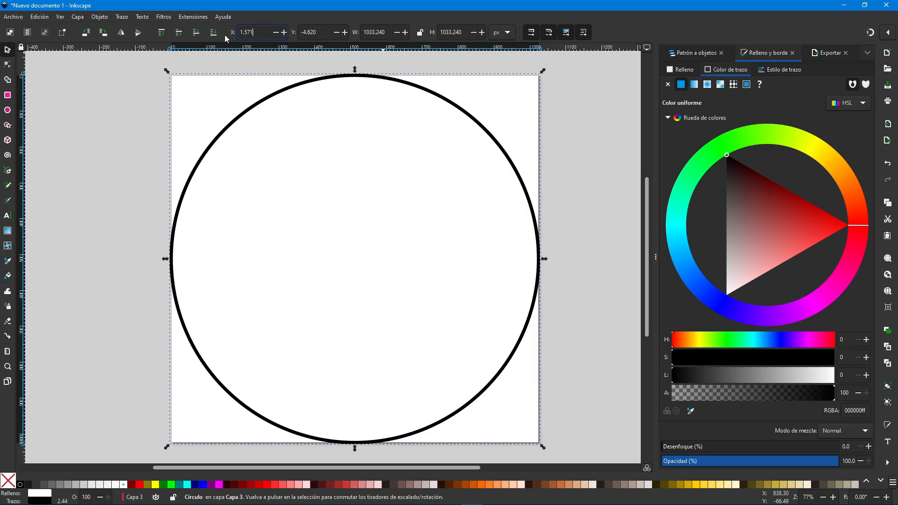
pyautogui.press('Tab')
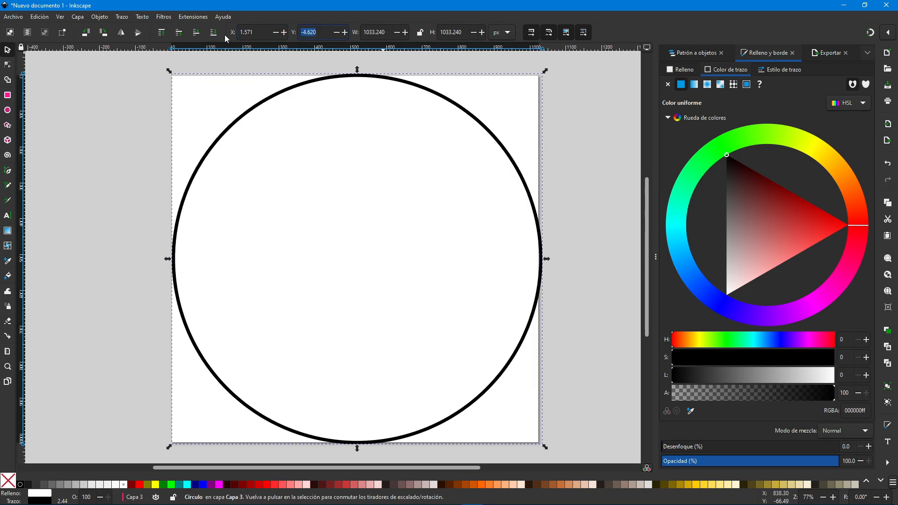
pyautogui.write('1.673')
pyautogui.write('1')
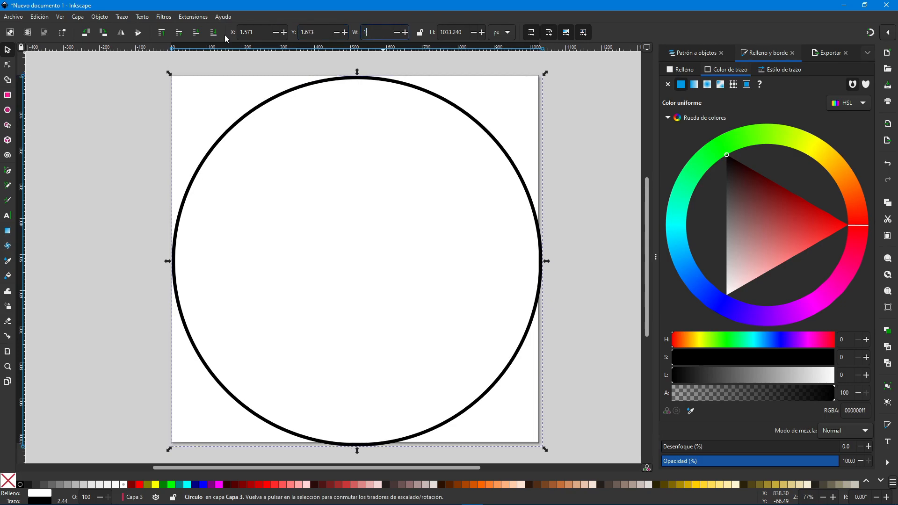
pyautogui.write('022.124')
pyautogui.press('Tab')
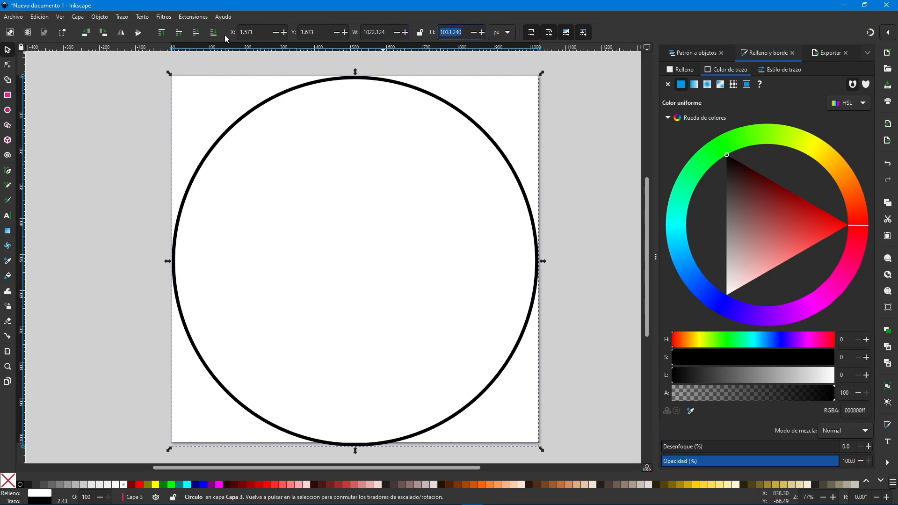
pyautogui.write('1022.124')
pyautogui.press('Return')
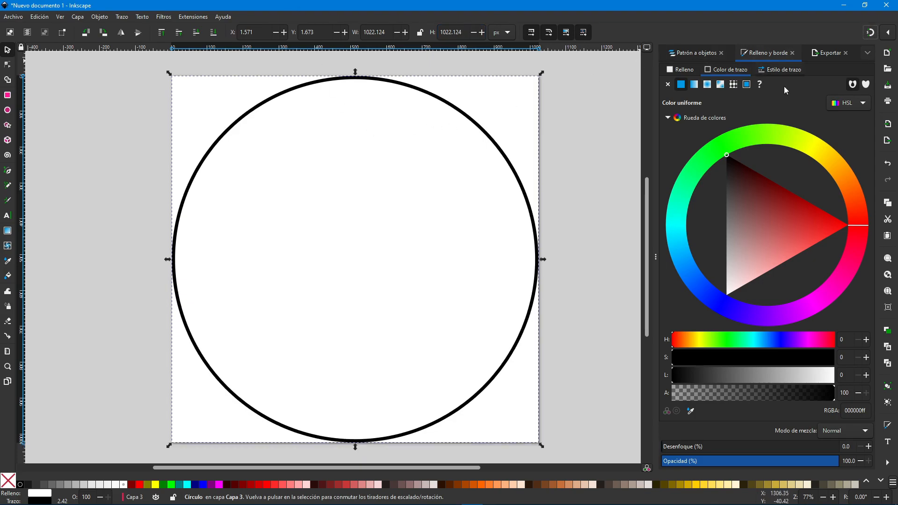
# Set the circle's stroke width to 5.181 mm and remove its fill.
pyautogui.click(786, 70)
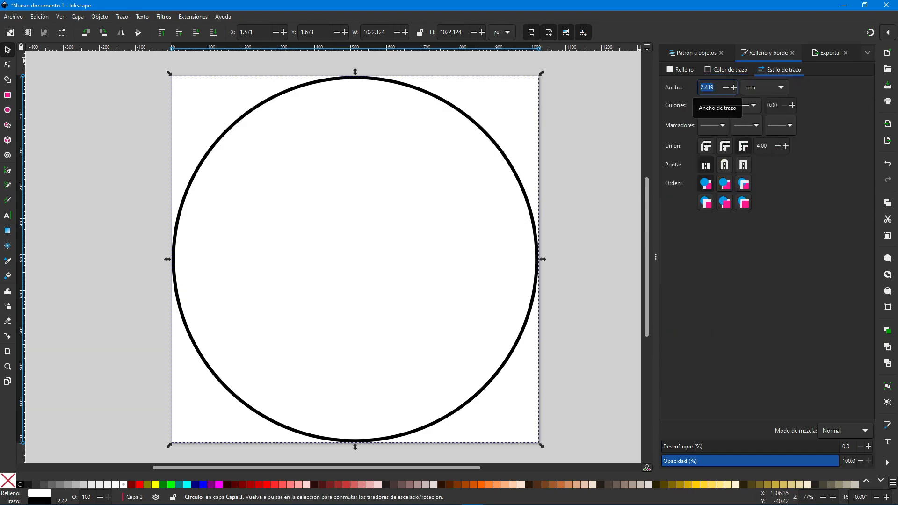
pyautogui.write('5.181')
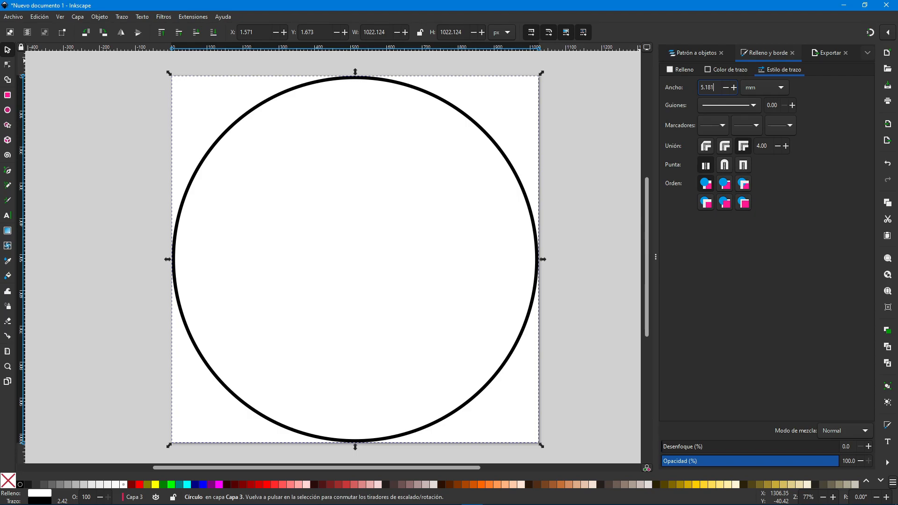
pyautogui.press('Return')
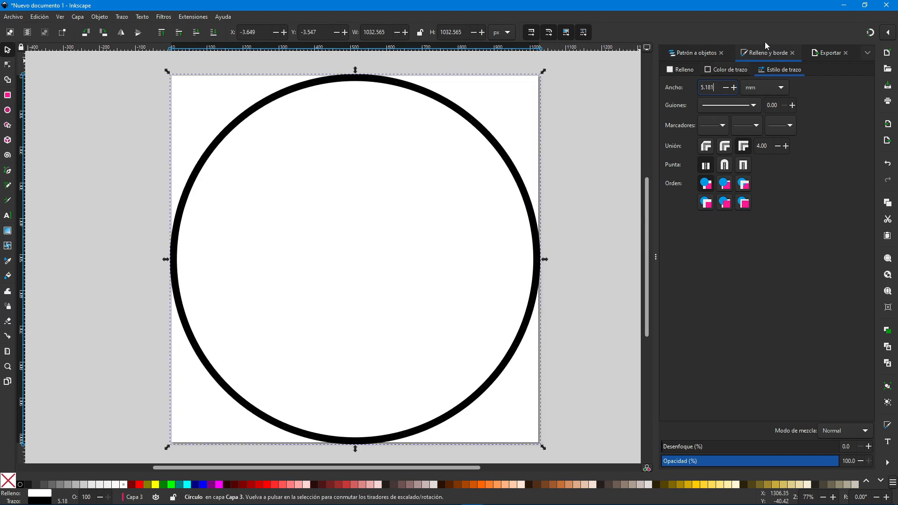
pyautogui.click(687, 68)
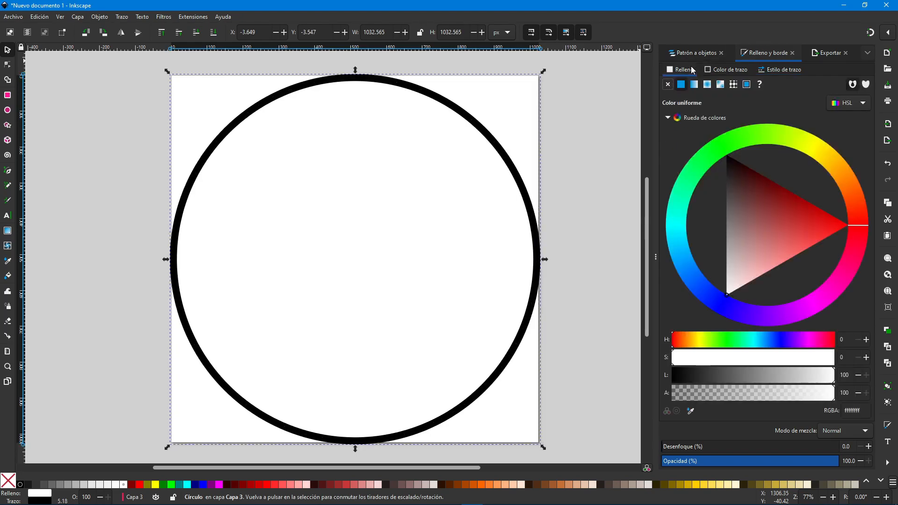
pyautogui.click(668, 85)
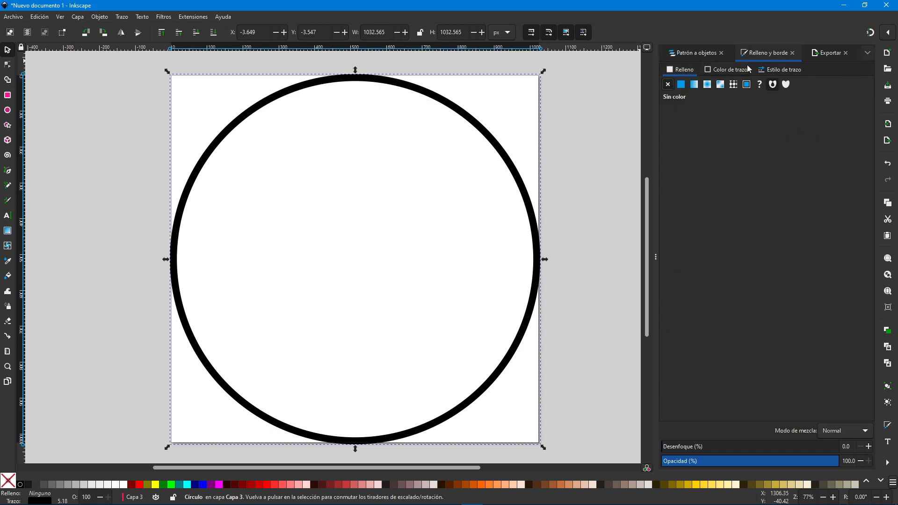
# Copy the outlined circle and paste a duplicate into layer Capa 3.
pyautogui.click(700, 53)
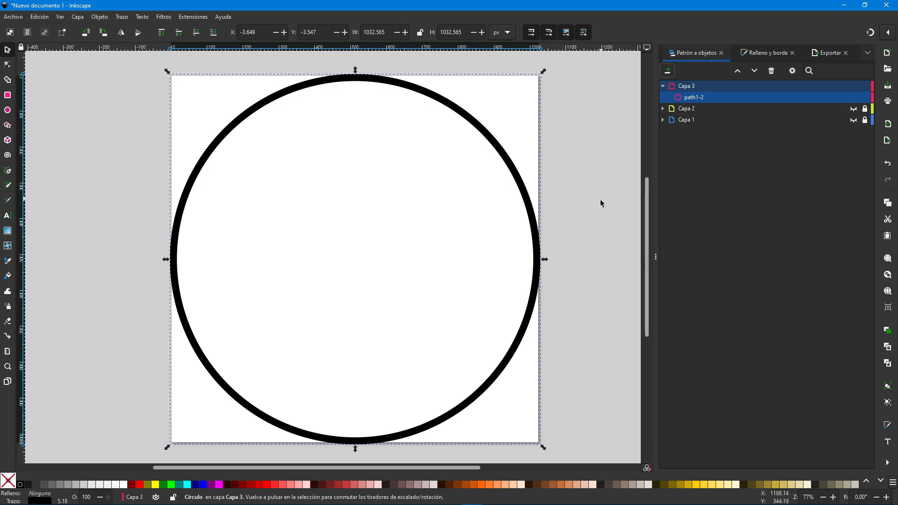
pyautogui.click(535, 218)
pyautogui.click(535, 222)
pyautogui.press('ctrl')
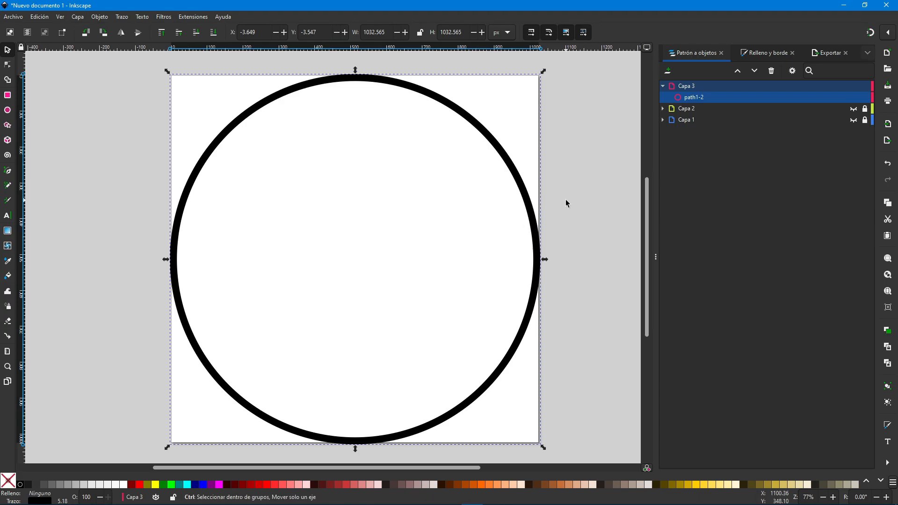
pyautogui.hotkey('ctrl', 'v')
pyautogui.moveTo(398, 266); pyautogui.dragTo(213, 299)
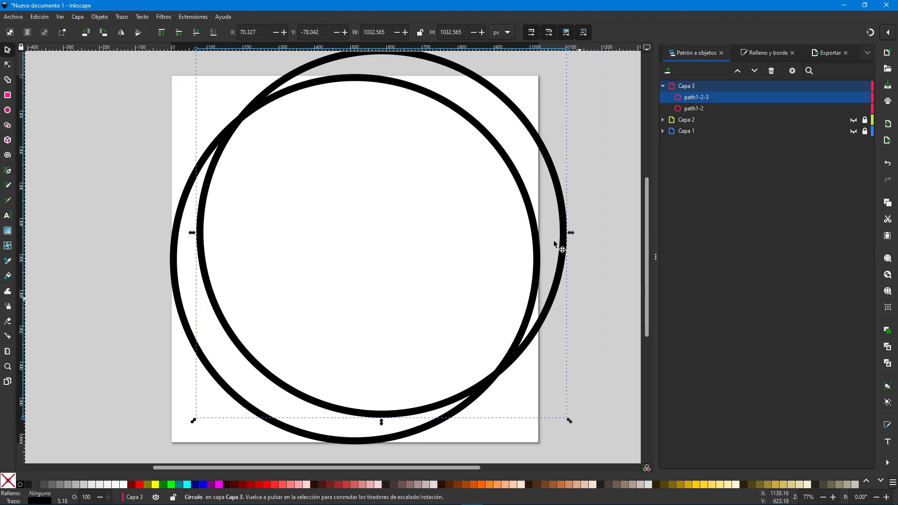
# Position the duplicated circle at X 352, Y 352 and resize it to 320 by 320 px.
pyautogui.doubleClick(261, 33)
pyautogui.write('352')
pyautogui.press('Tab')
pyautogui.write('352')
pyautogui.press('Tab')
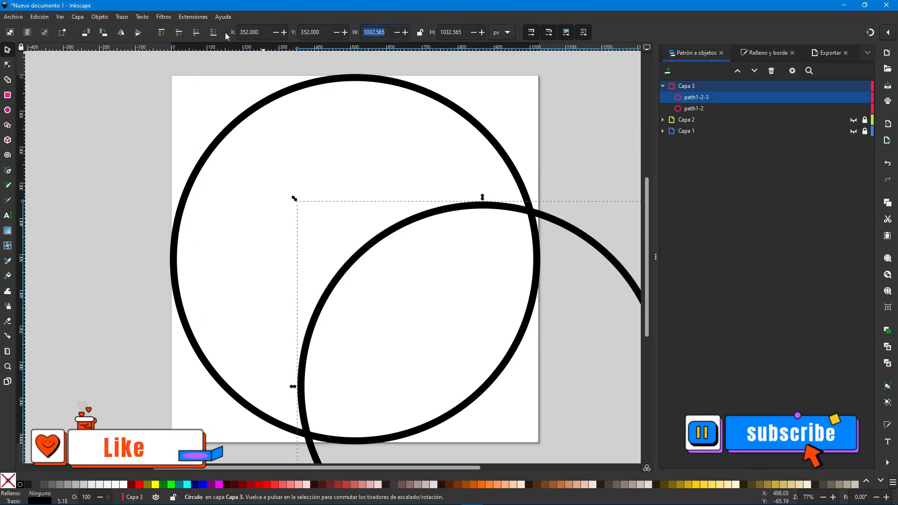
pyautogui.write('320')
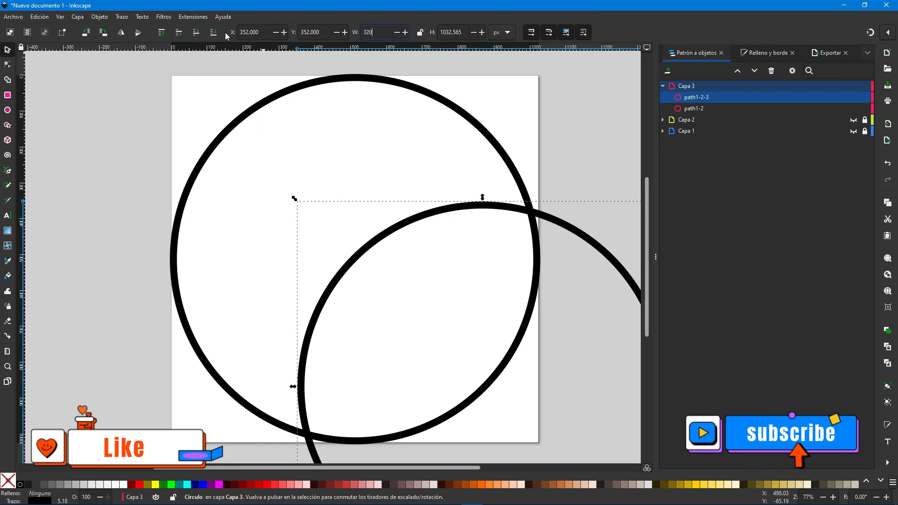
pyautogui.press('Tab')
pyautogui.write('320')
pyautogui.press('Return')
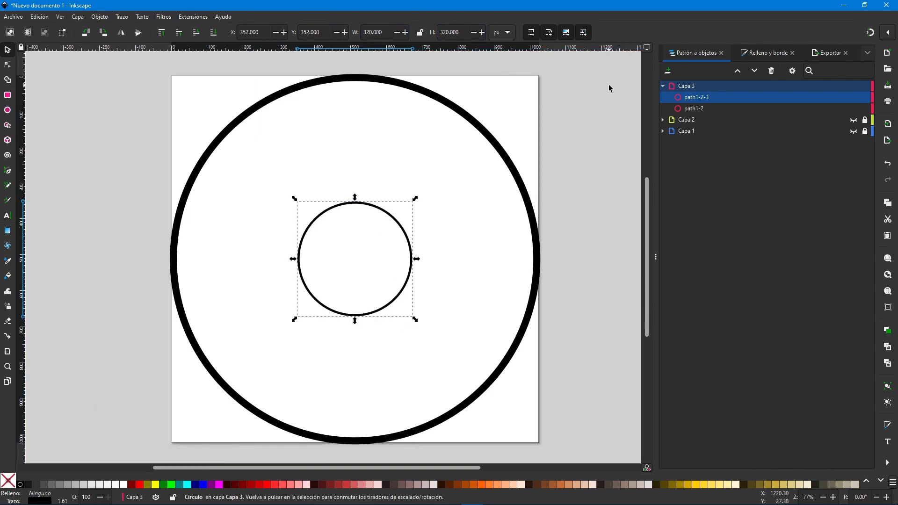
# Set the small inner circle's stroke width to 9.570 mm.
pyautogui.click(765, 54)
pyautogui.click(728, 69)
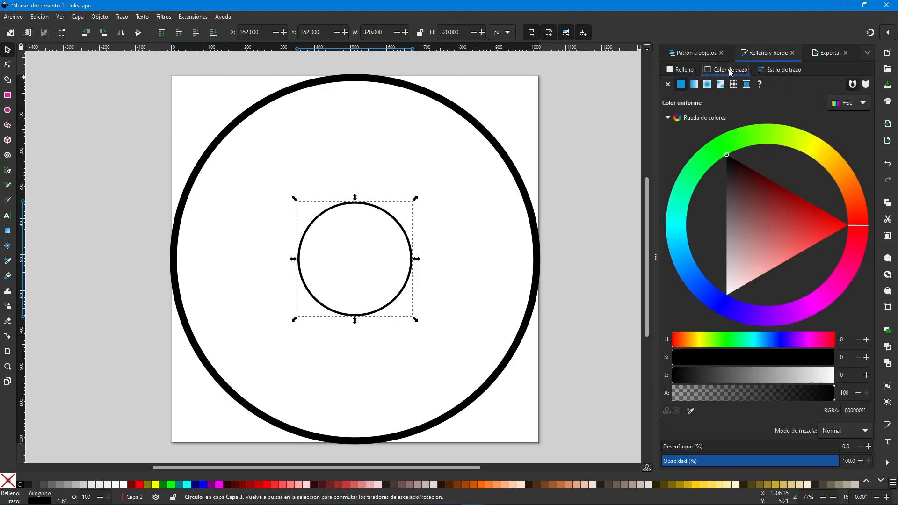
pyautogui.click(779, 69)
pyautogui.moveTo(716, 86); pyautogui.dragTo(691, 90)
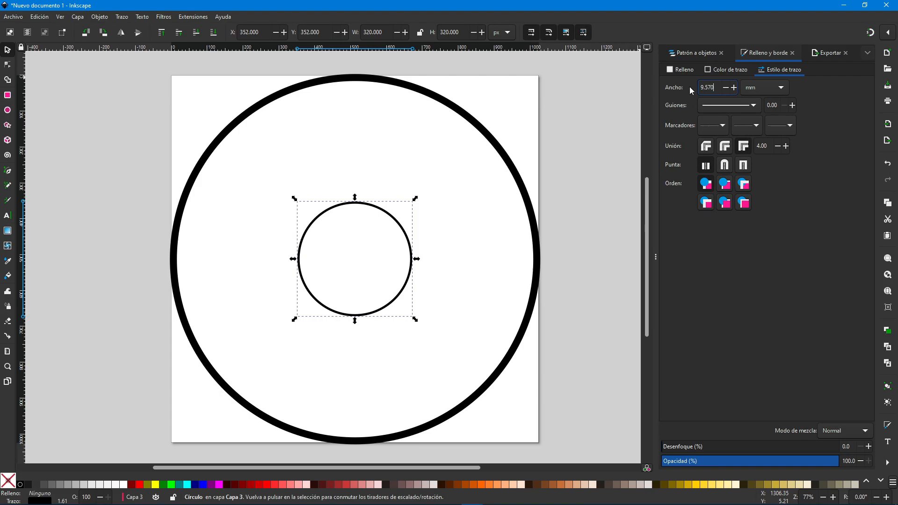
pyautogui.press('Tab')
pyautogui.click(781, 87)
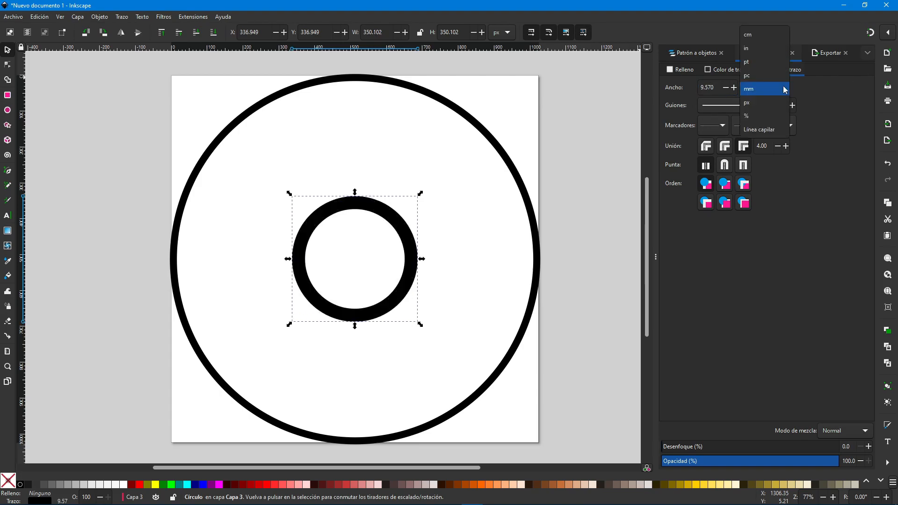
pyautogui.click(784, 103)
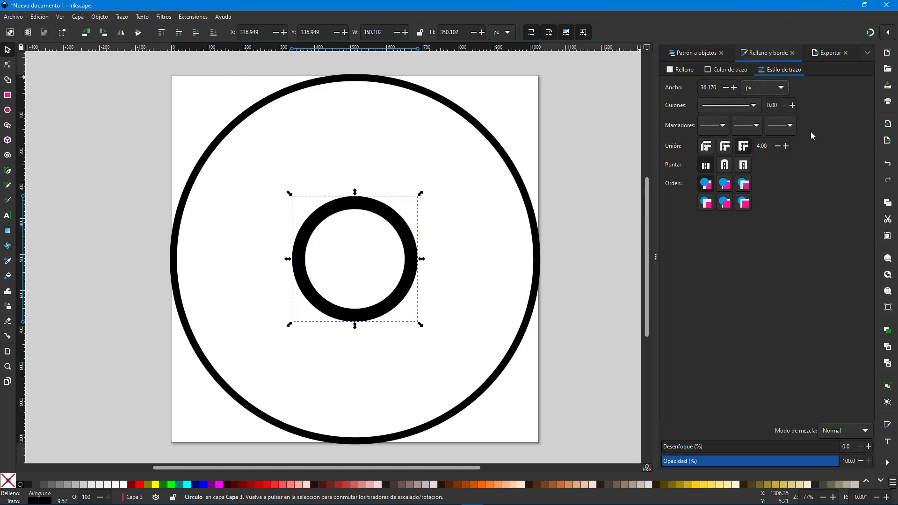
pyautogui.moveTo(718, 87); pyautogui.dragTo(691, 88)
pyautogui.write('9.57')
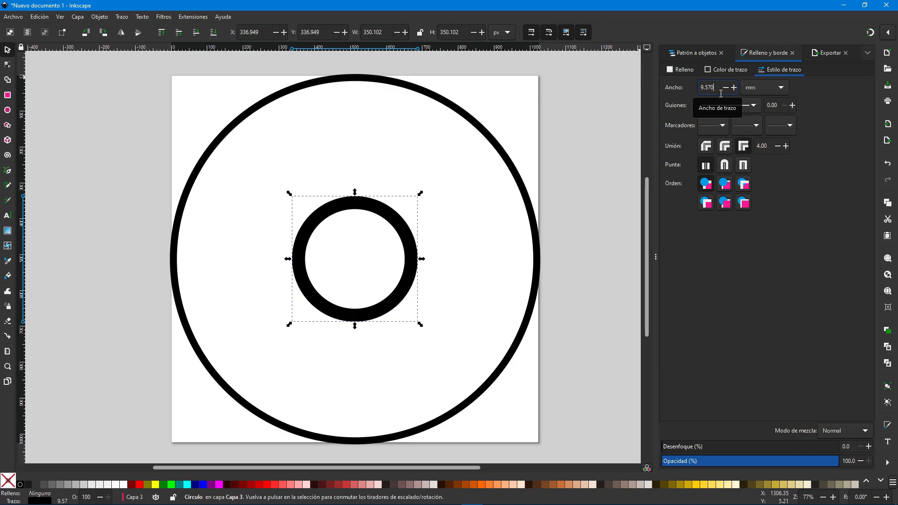
# Draw a horizontal line about 355 px long on layer Capa 3 from the inner circle to the outer circle's left edge.
pyautogui.click(688, 55)
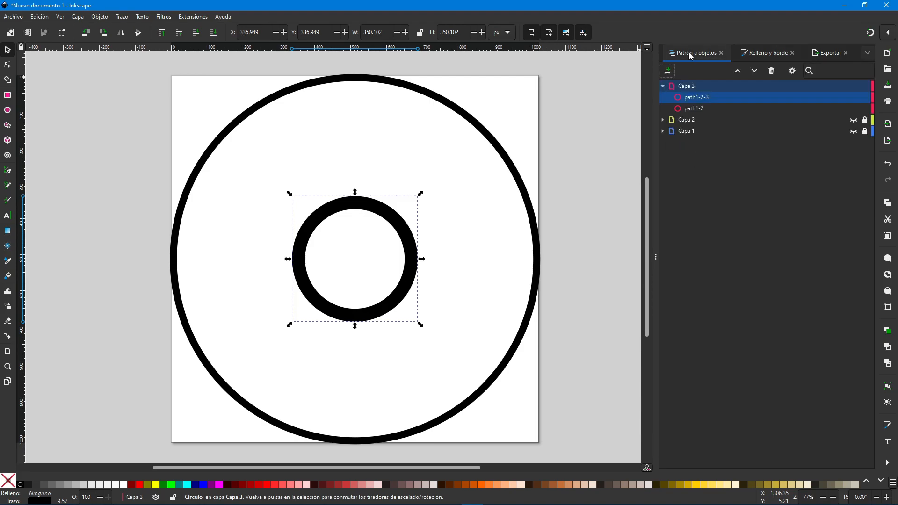
pyautogui.click(549, 203)
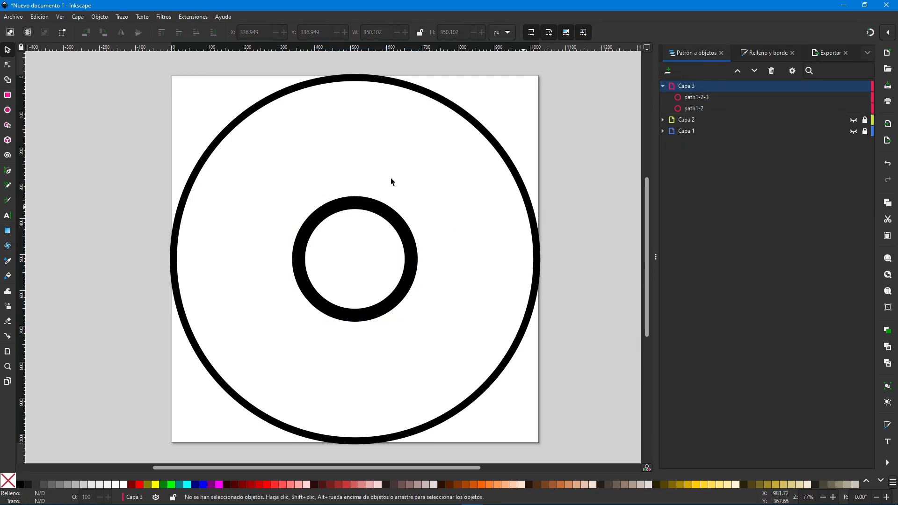
pyautogui.click(7, 170)
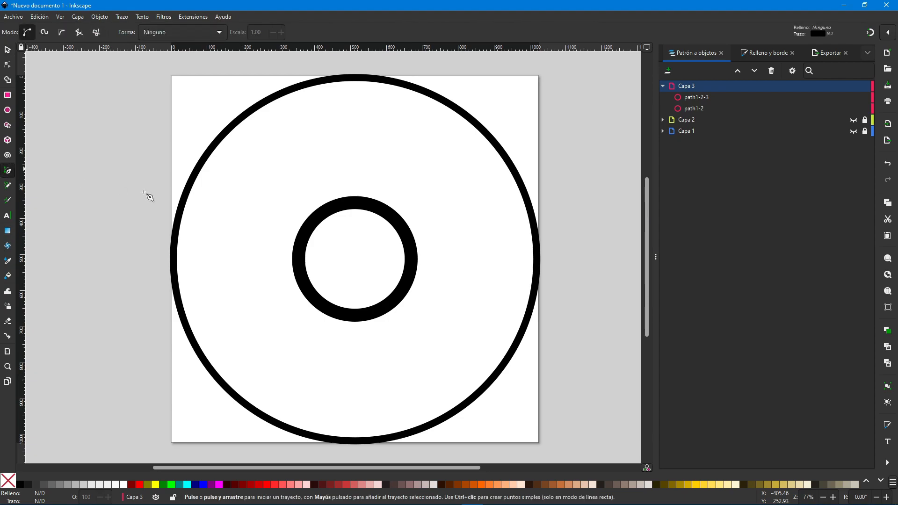
pyautogui.click(300, 261)
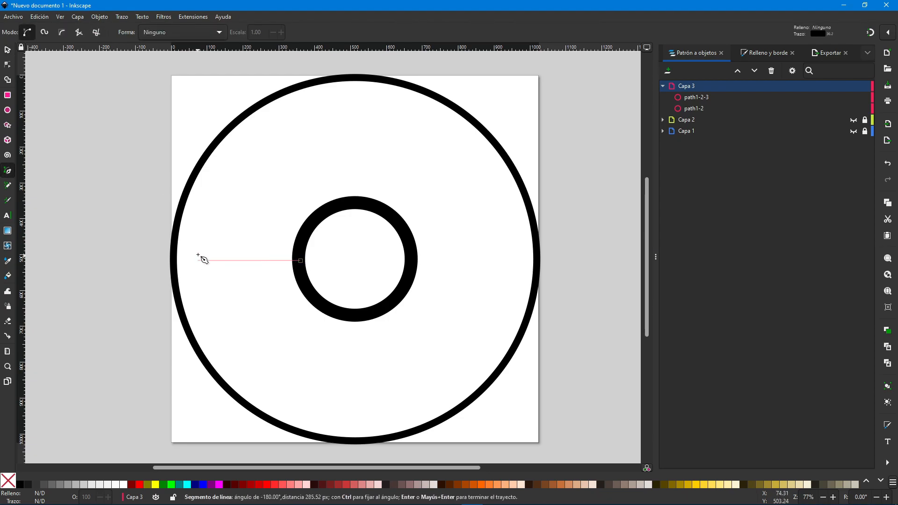
pyautogui.click(173, 263)
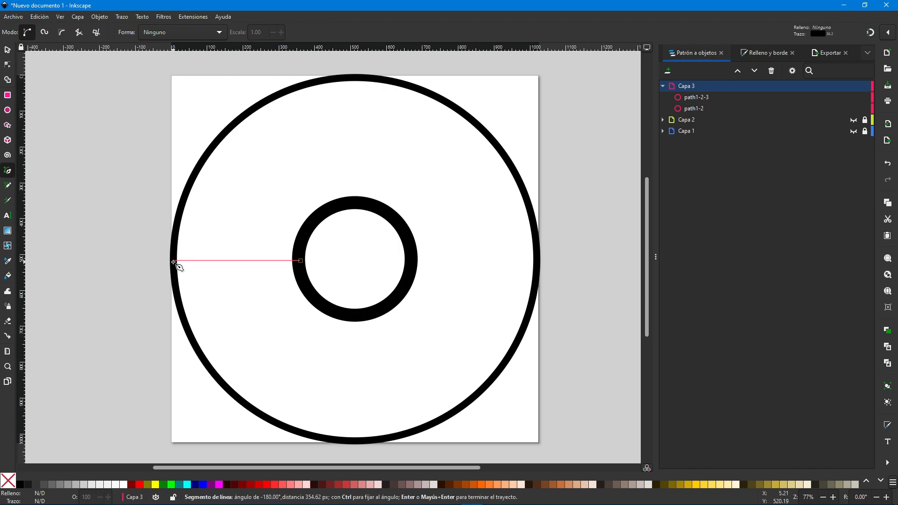
pyautogui.press('Return')
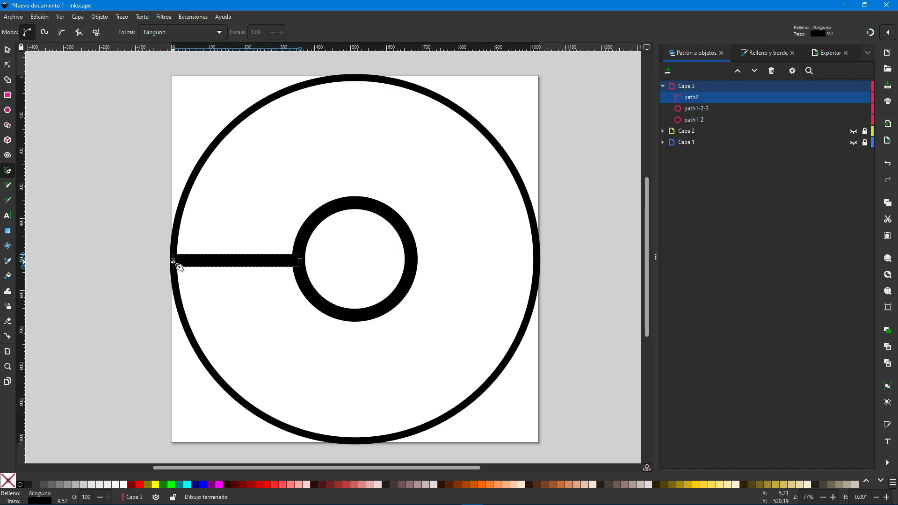
# Position the left bar at X 10.938, Y 488.621 px and enter a width of 358.220 px and a height of 40 px.
pyautogui.press('s')
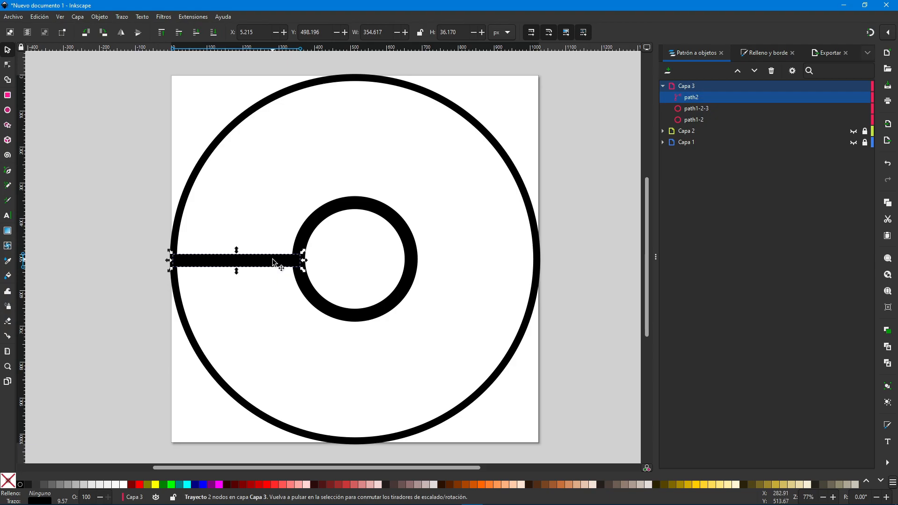
pyautogui.click(239, 33)
pyautogui.write('10.938')
pyautogui.press('Tab')
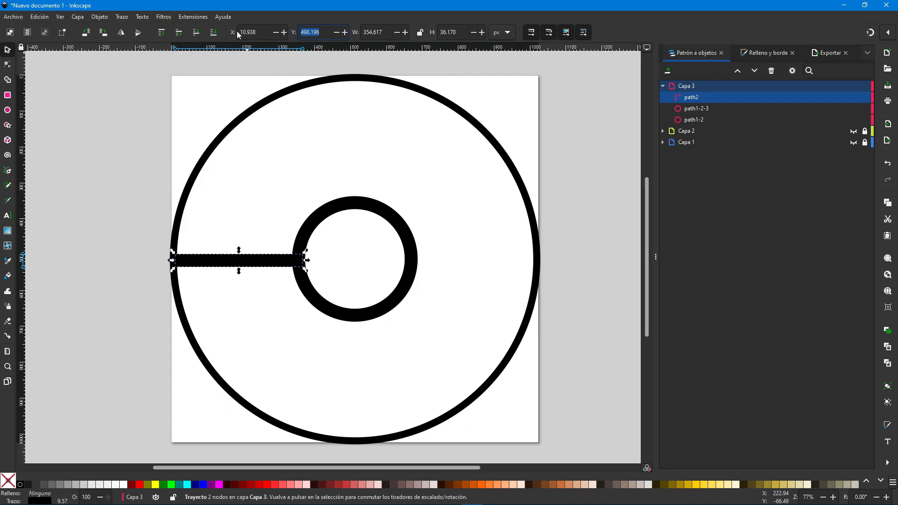
pyautogui.write('488.621')
pyautogui.press('Tab')
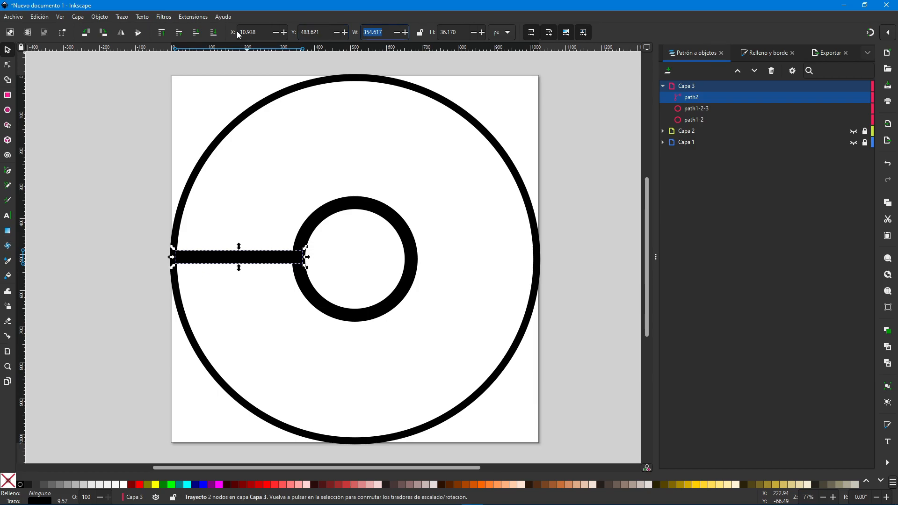
pyautogui.write('358.220')
pyautogui.press('Tab')
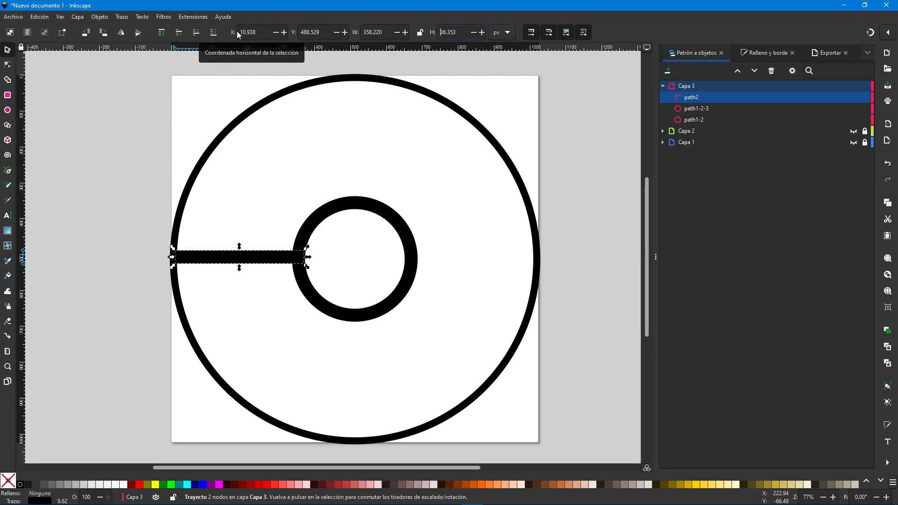
pyautogui.press('BackSpace')
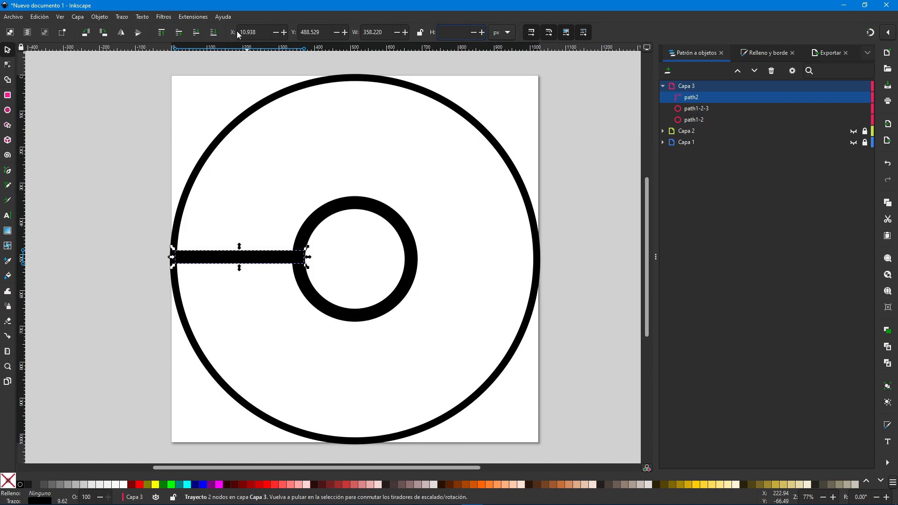
pyautogui.write('40')
pyautogui.press('Tab')
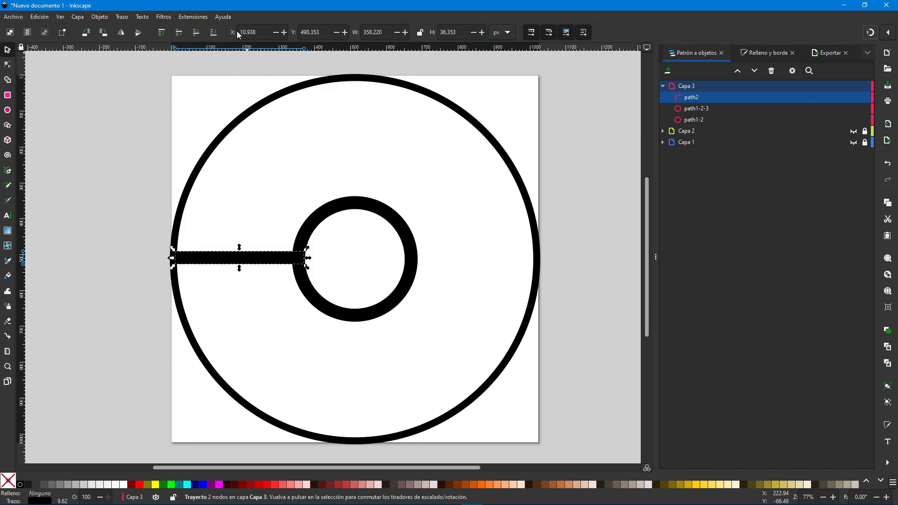
# Duplicate the left bar and move the copy between the inner circle and the outer circle's right edge.
pyautogui.click(261, 258)
pyautogui.click(260, 258)
pyautogui.hotkey('ctrl', 'd')
pyautogui.moveTo(261, 258); pyautogui.dragTo(515, 261)
# Position the right bar at X 655.169, Y 488.62 px and enter a height of 40 px.
pyautogui.moveTo(262, 32); pyautogui.dragTo(233, 32)
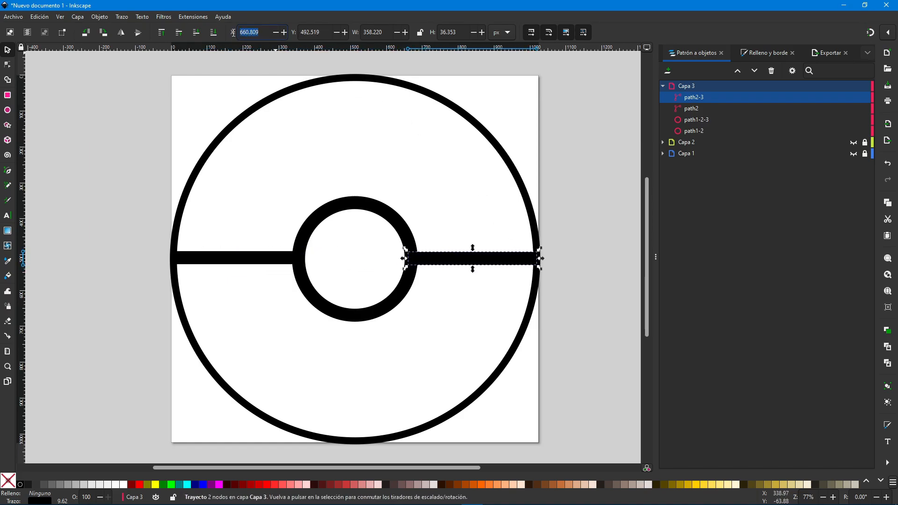
pyautogui.write('655.169')
pyautogui.press('Tab')
pyautogui.write('488.62')
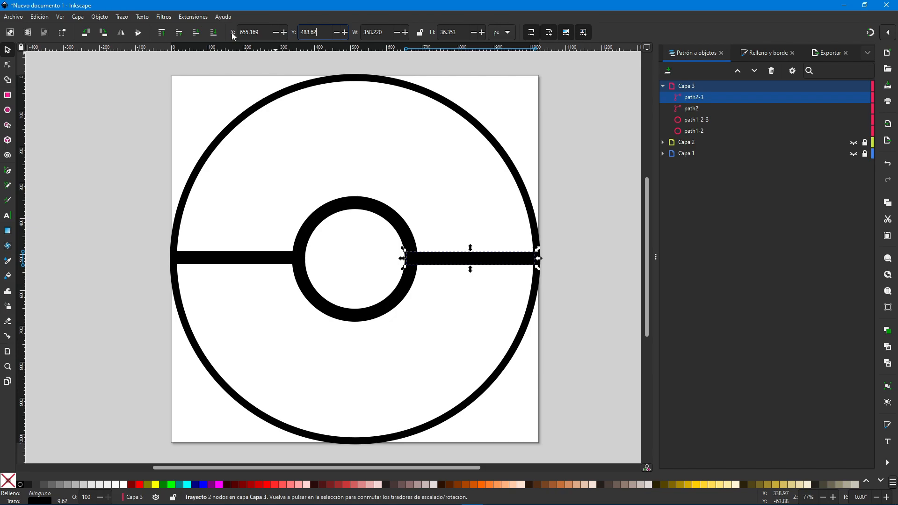
pyautogui.press('Tab')
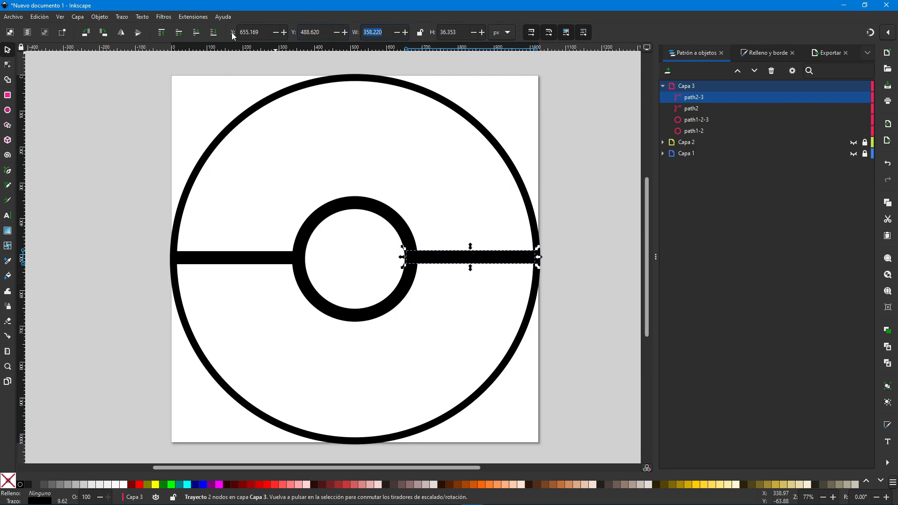
pyautogui.press('Tab')
pyautogui.write('40')
pyautogui.press('Return')
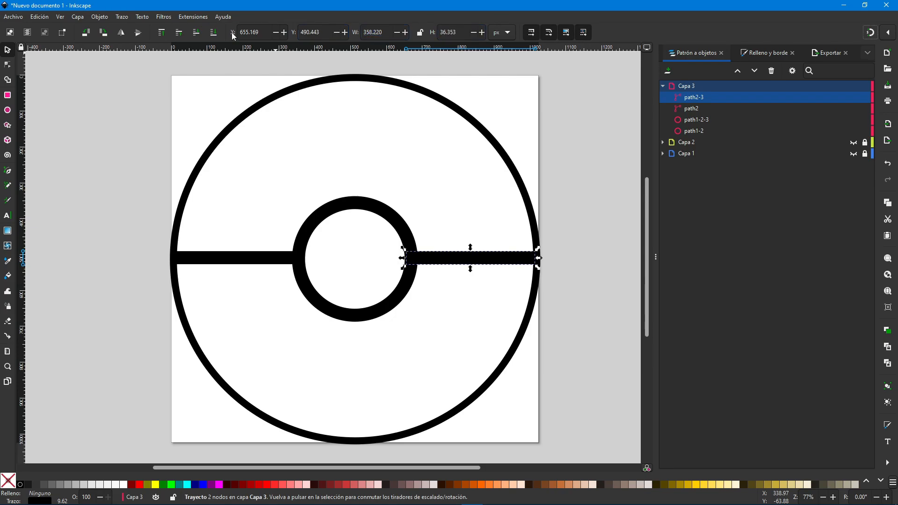
pyautogui.click(574, 204)
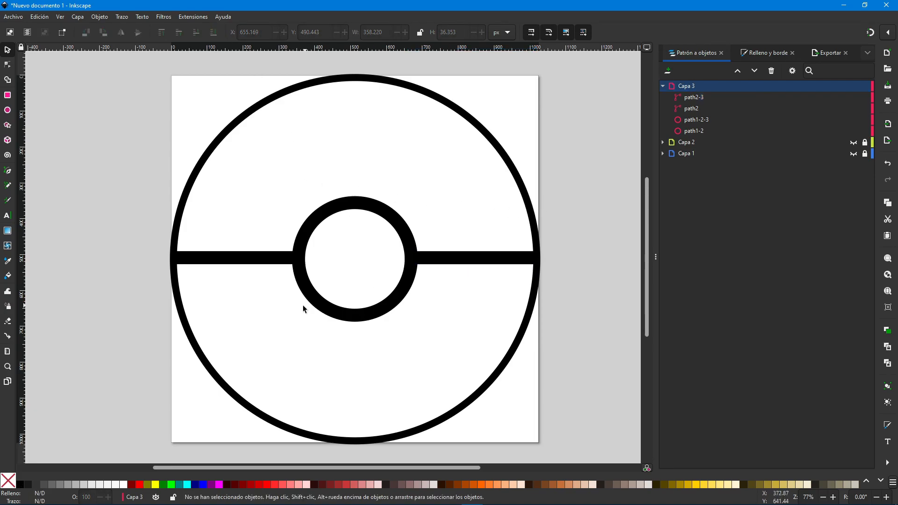
# Set the stroke width of both the left and the right bar to 10.583 mm.
pyautogui.click(261, 259)
pyautogui.click(767, 52)
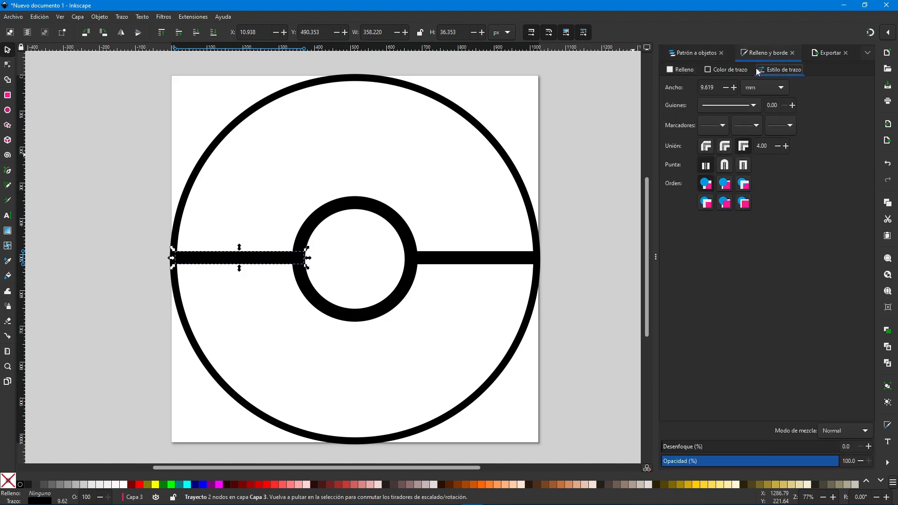
pyautogui.moveTo(718, 89); pyautogui.dragTo(693, 88)
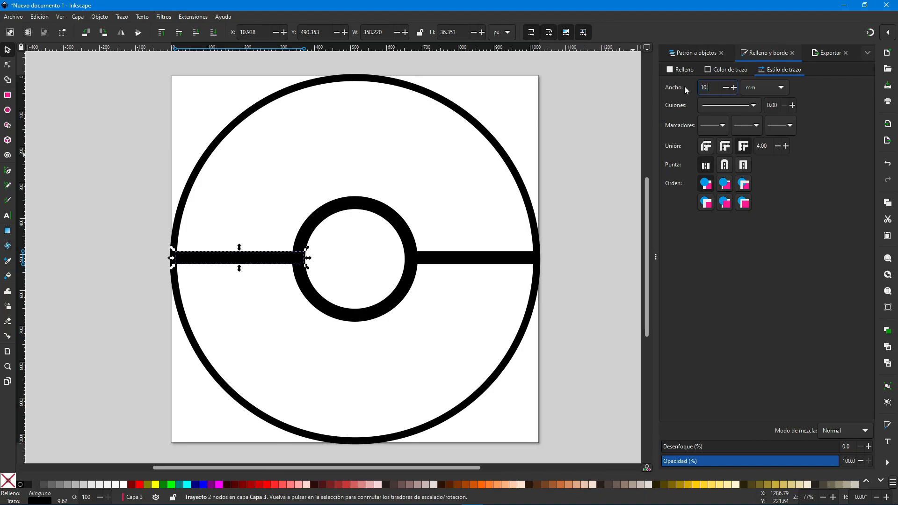
pyautogui.write('10.583')
pyautogui.press('Tab')
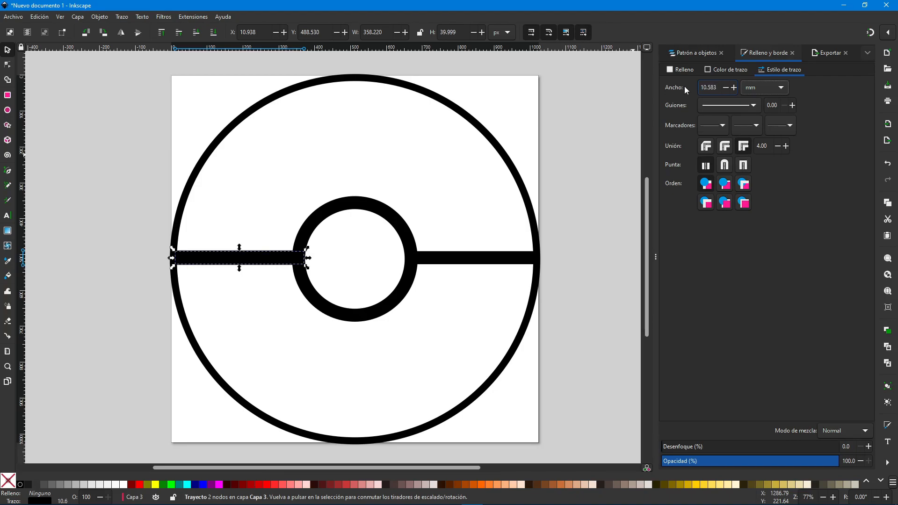
pyautogui.click(487, 260)
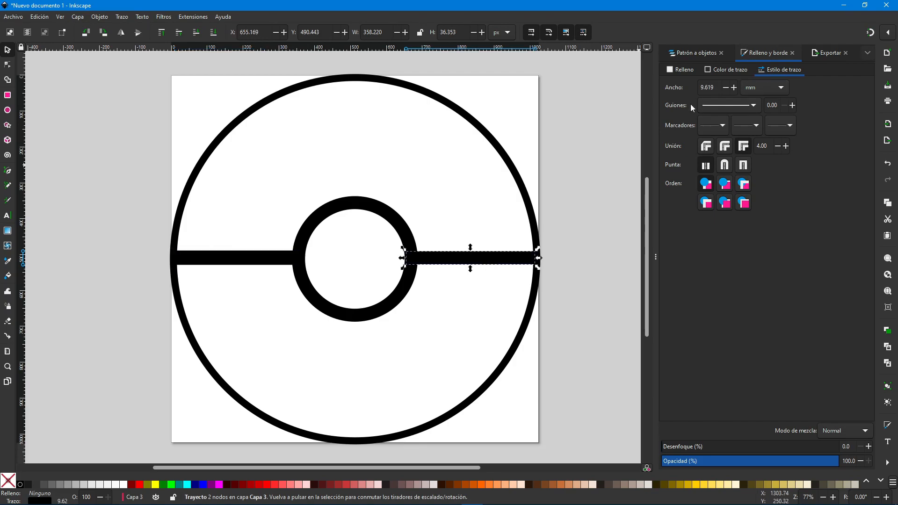
pyautogui.moveTo(716, 88); pyautogui.dragTo(690, 93)
pyautogui.press('Tab')
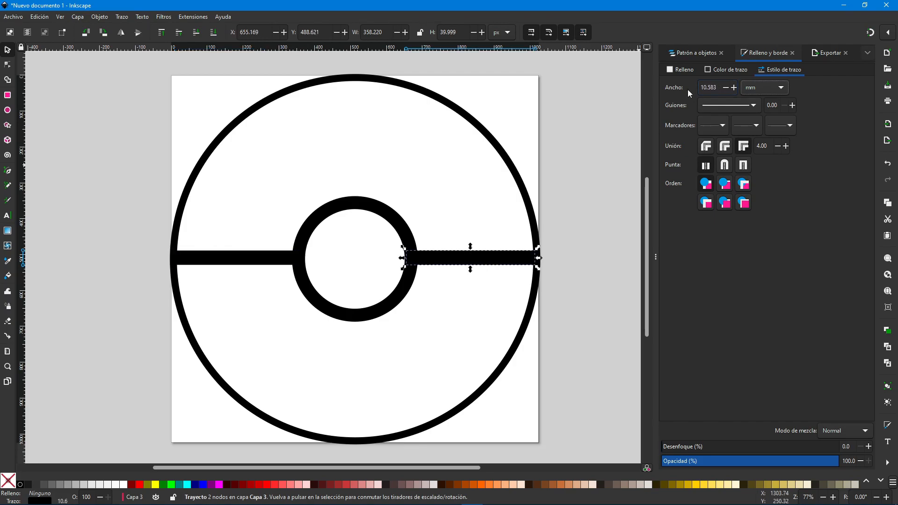
# Set the small inner circle's stroke width to 10.583 mm and deselect it.
pyautogui.click(403, 233)
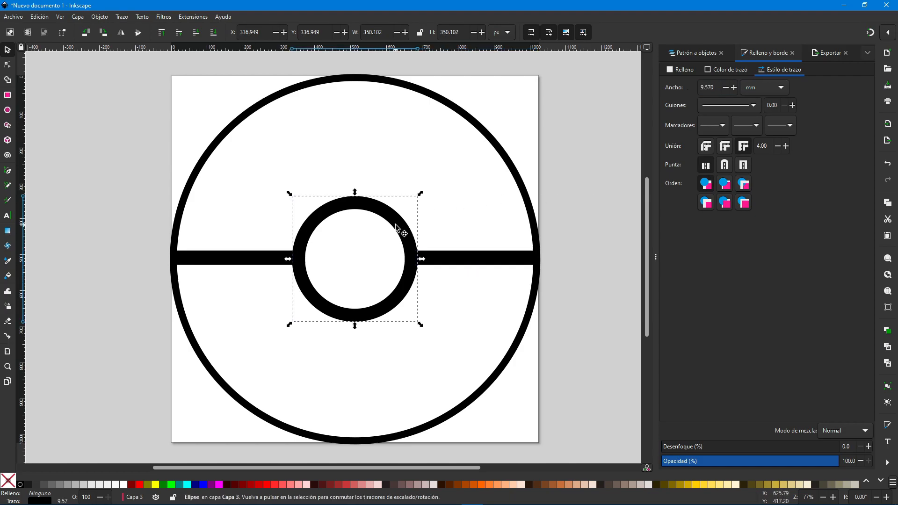
pyautogui.moveTo(715, 88); pyautogui.dragTo(688, 87)
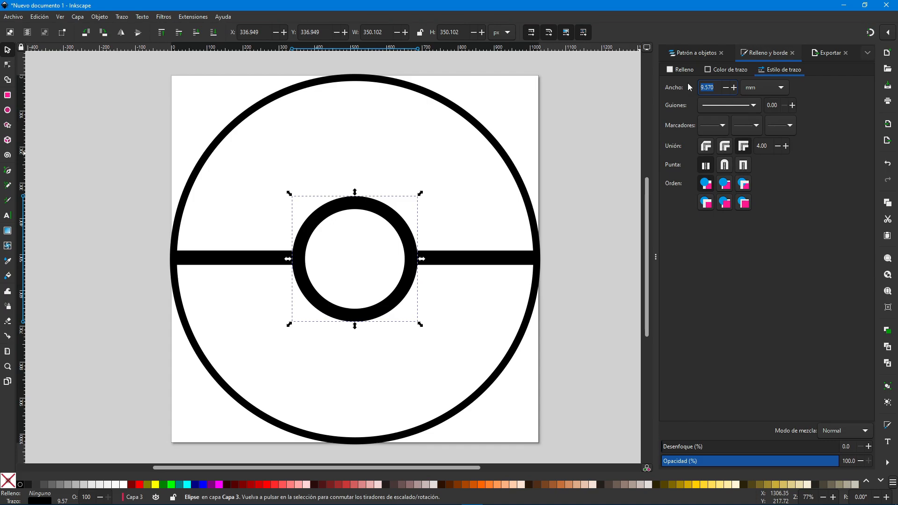
pyautogui.press('Tab')
pyautogui.click(592, 203)
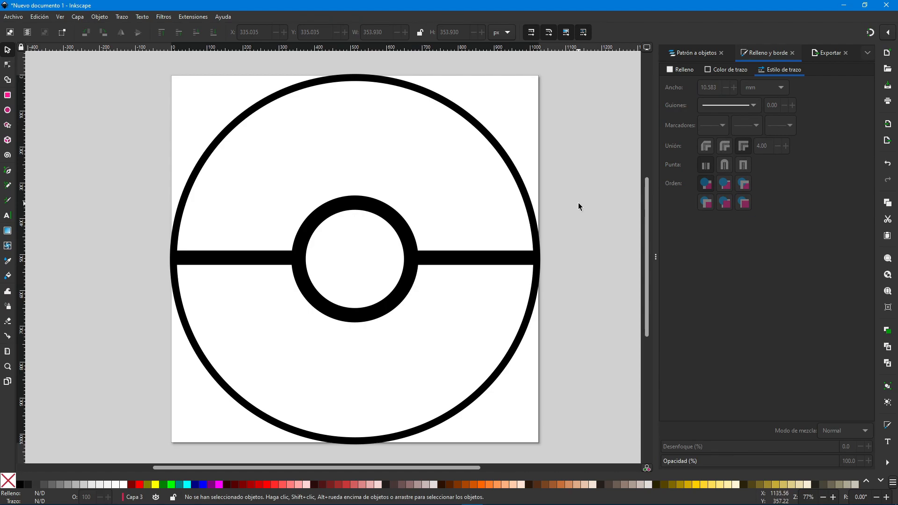
# Draw a path from the inner circle's left side along the left bar, over the outer circle's upper arc, and back along the right bar.
pyautogui.click(8, 171)
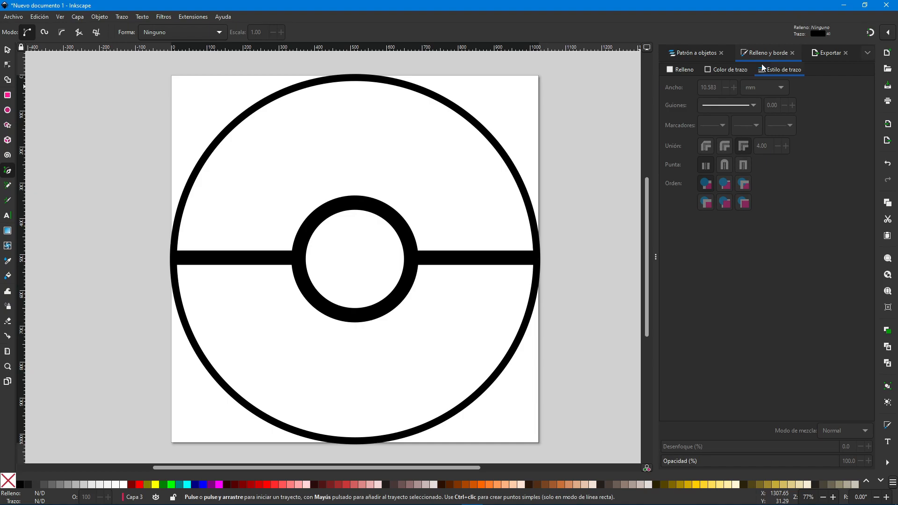
pyautogui.click(728, 71)
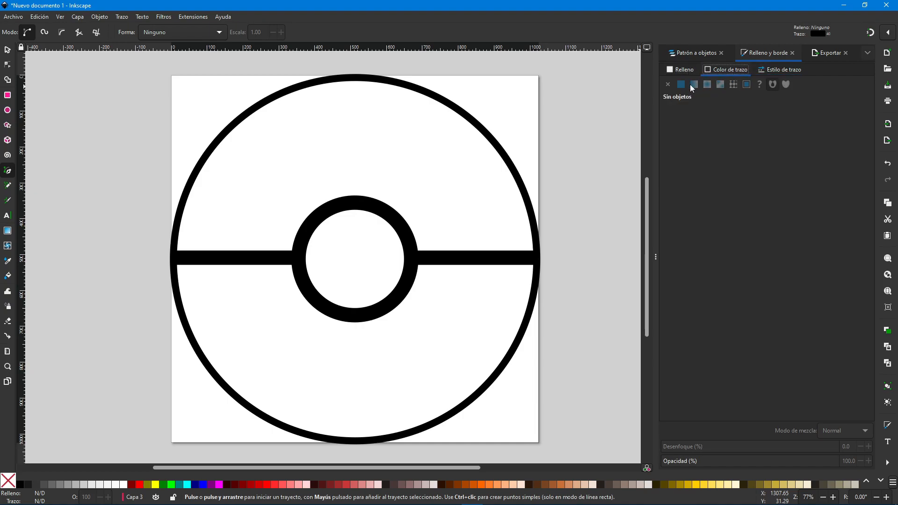
pyautogui.click(682, 71)
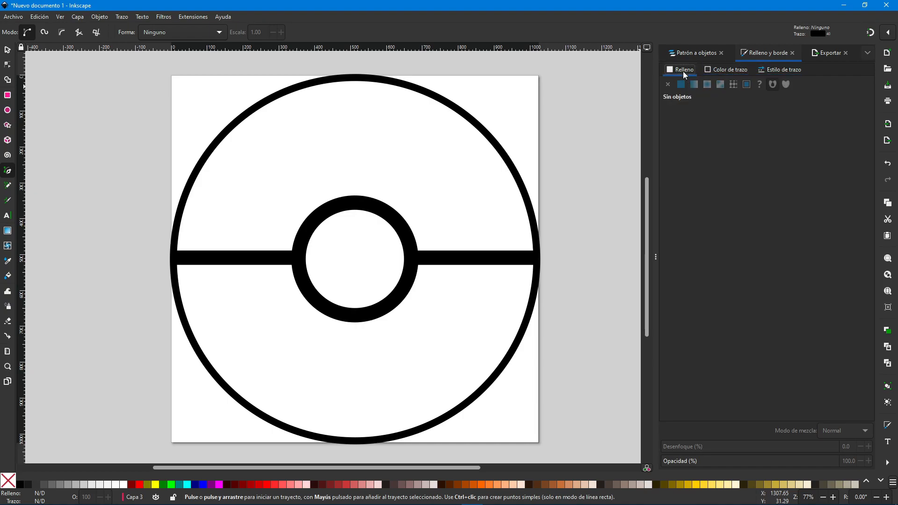
pyautogui.click(299, 259)
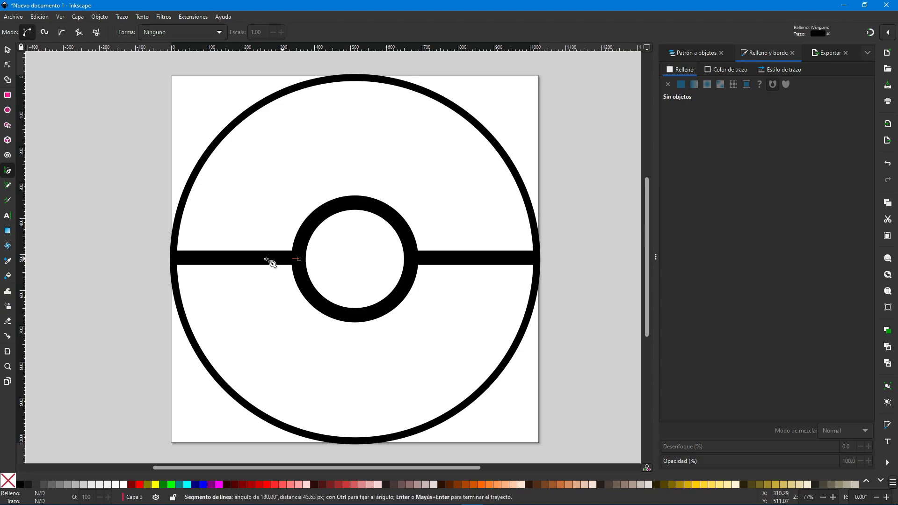
pyautogui.click(173, 258)
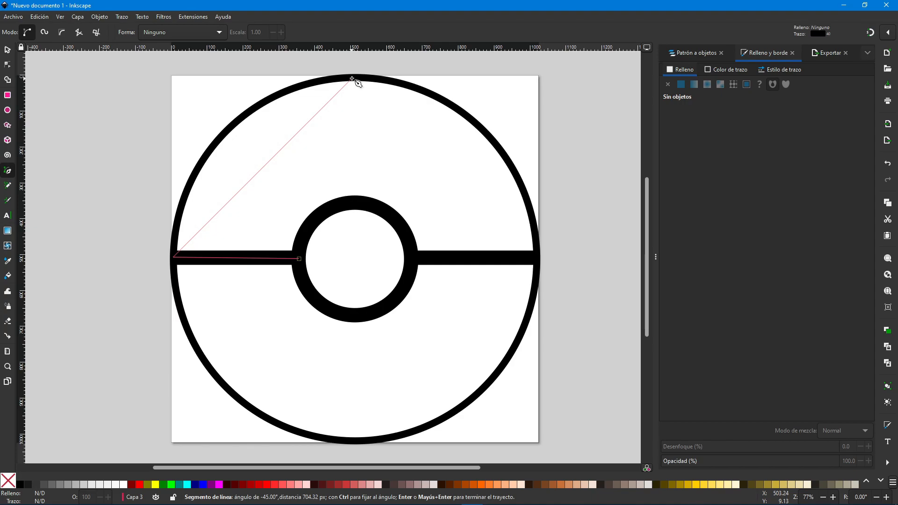
pyautogui.moveTo(351, 78); pyautogui.dragTo(526, 71)
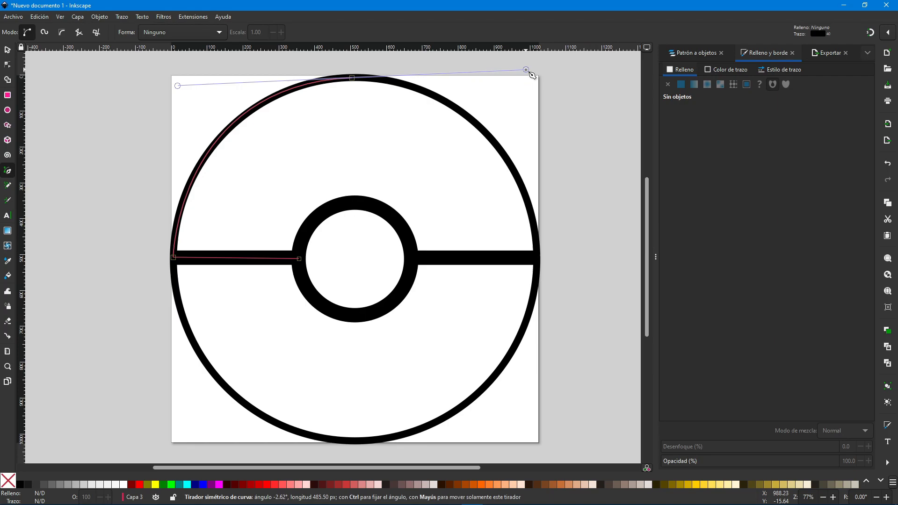
pyautogui.click(539, 257)
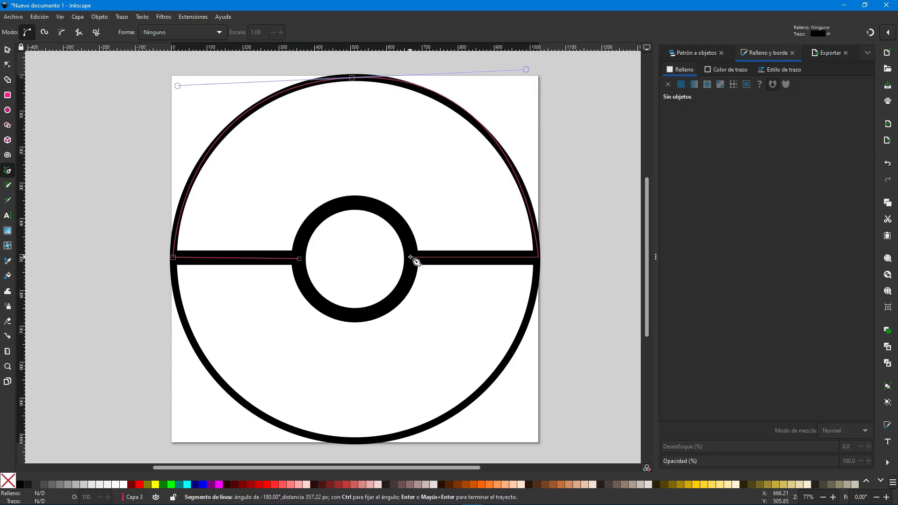
pyautogui.doubleClick(410, 258)
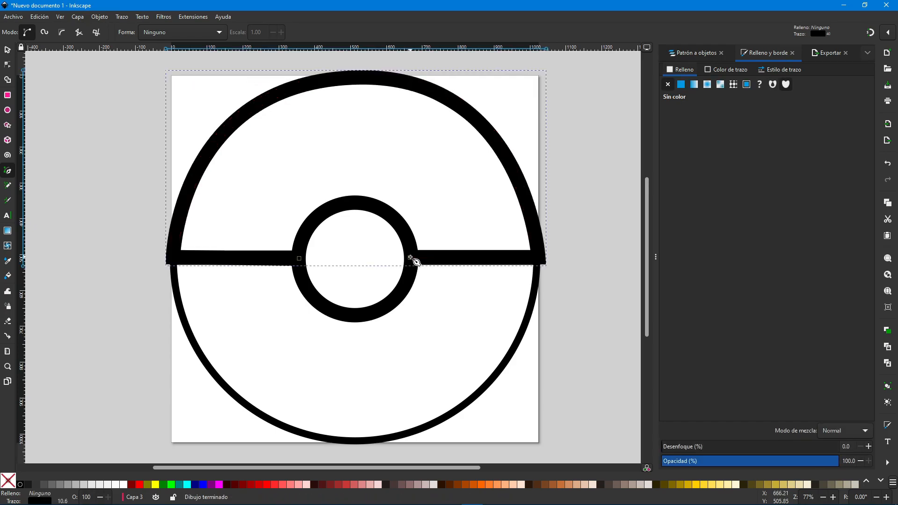
# Remove the stroke from the upper-half path and give it a flat colour fill.
pyautogui.click(8, 50)
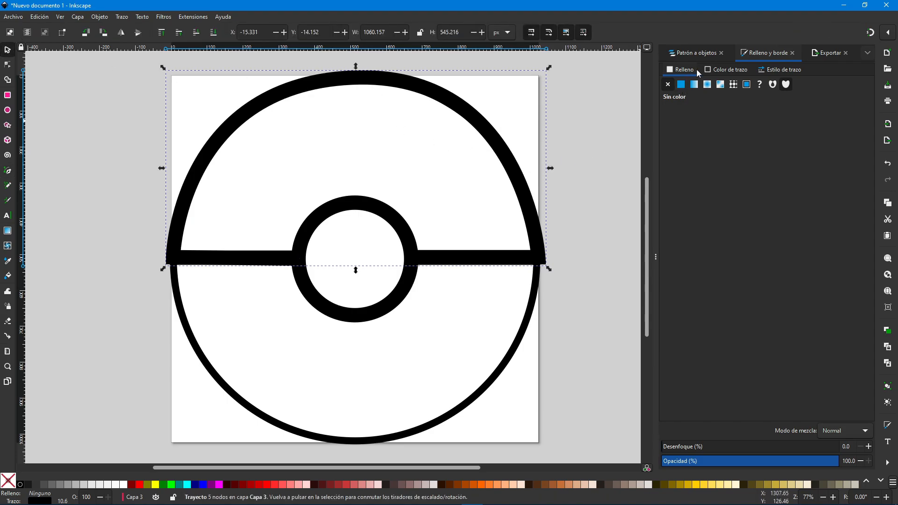
pyautogui.click(725, 70)
pyautogui.click(668, 85)
pyautogui.click(685, 71)
pyautogui.click(681, 85)
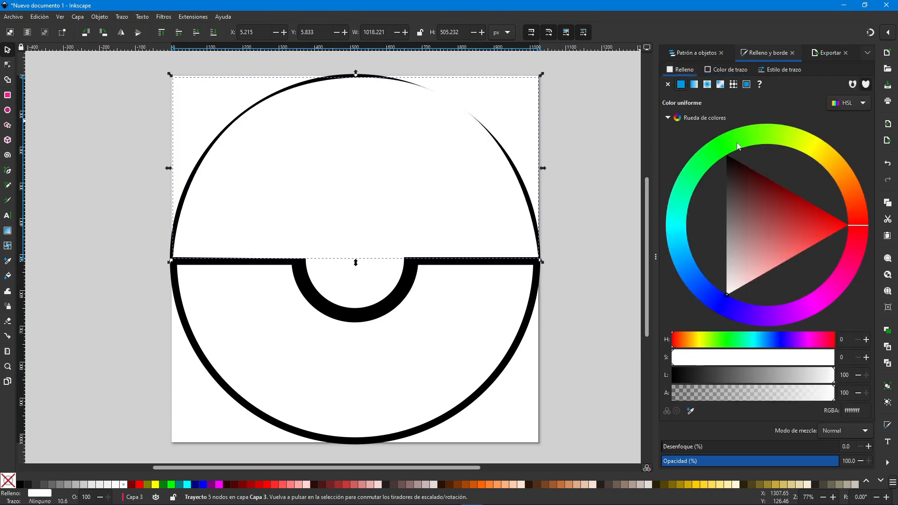
# Fill the upper-half path with red (ff0000ff) and adjust its top node's handles to follow the outer circle's arc.
pyautogui.moveTo(783, 223); pyautogui.dragTo(854, 225)
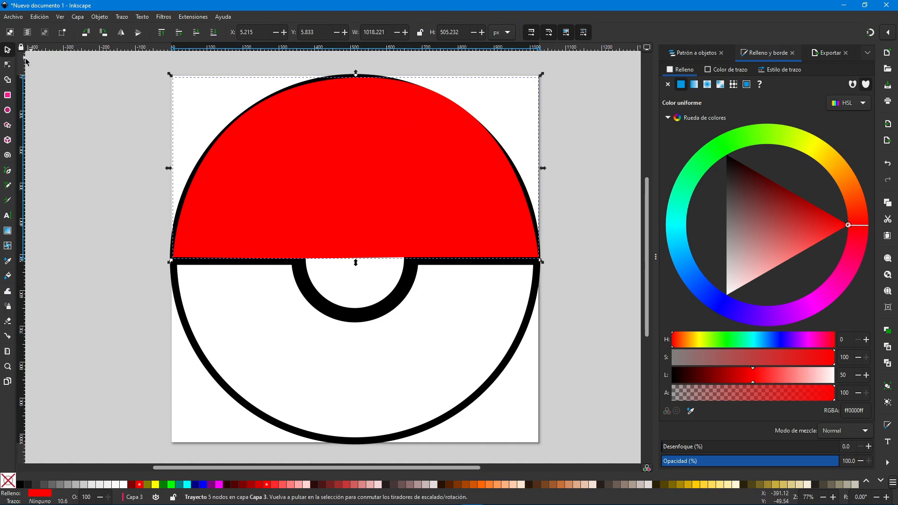
pyautogui.click(8, 67)
pyautogui.click(353, 78)
pyautogui.moveTo(526, 71); pyautogui.dragTo(533, 86)
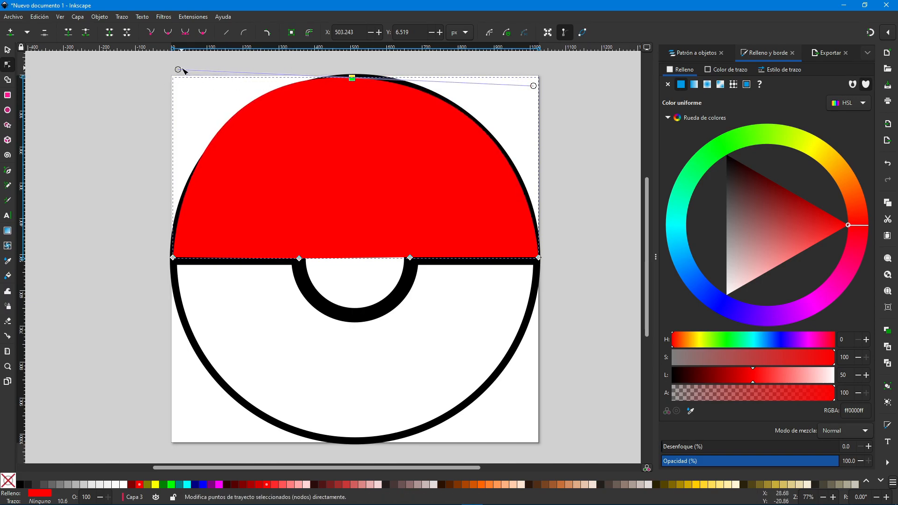
pyautogui.moveTo(178, 71); pyautogui.dragTo(169, 92)
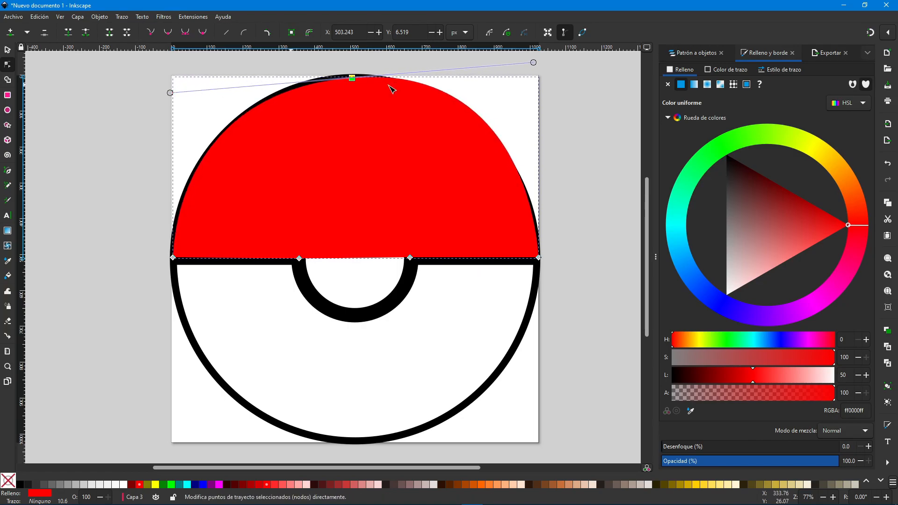
pyautogui.moveTo(534, 62); pyautogui.dragTo(532, 73)
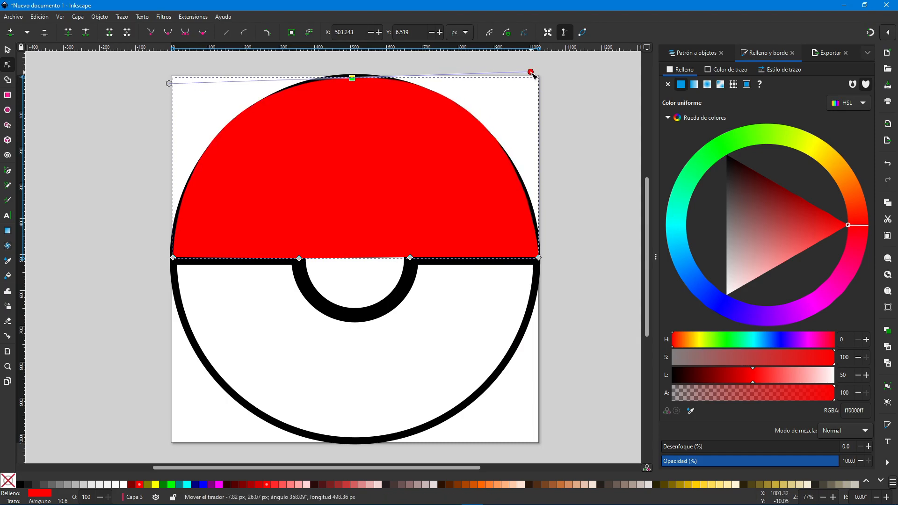
pyautogui.moveTo(531, 73); pyautogui.dragTo(528, 74)
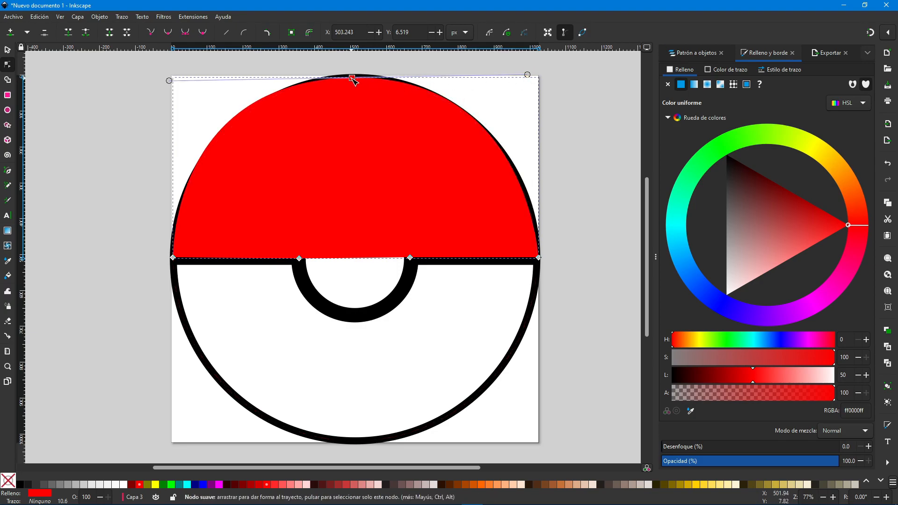
# Move the red path's right corner node slightly inward and refine the top node's handles so the curve stays within the outer ring.
pyautogui.moveTo(172, 83)
pyautogui.mouseDown()
pyautogui.moveTo(181, 87)
pyautogui.moveTo(170, 95)
pyautogui.mouseUp()
pyautogui.click(538, 257)
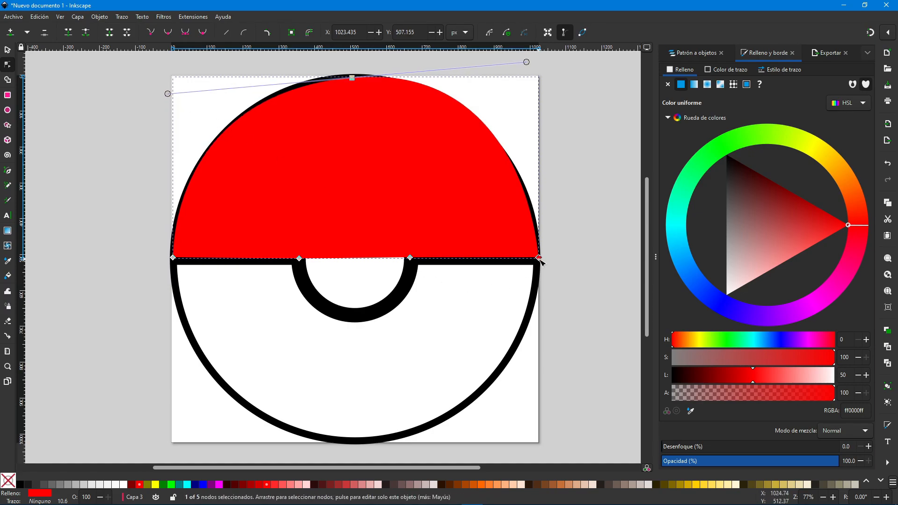
pyautogui.moveTo(526, 62)
pyautogui.mouseDown()
pyautogui.moveTo(524, 74)
pyautogui.moveTo(515, 72)
pyautogui.mouseUp()
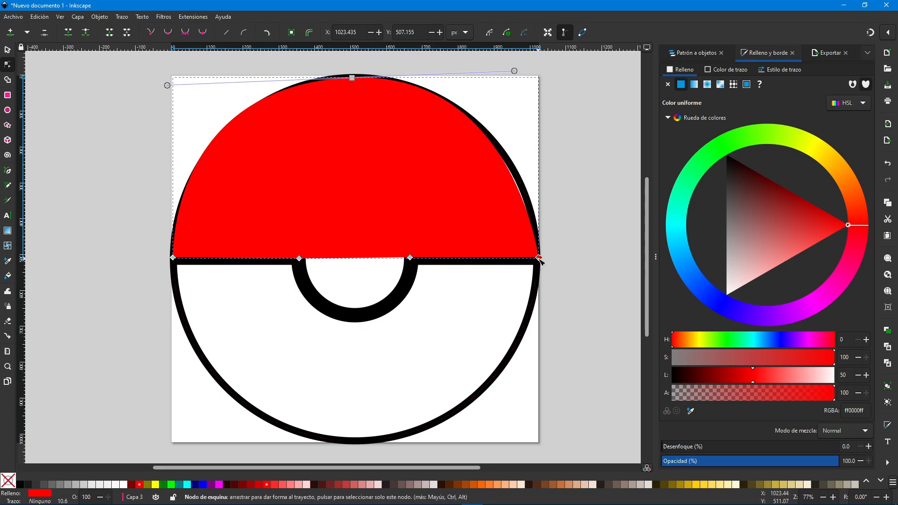
pyautogui.moveTo(539, 257); pyautogui.dragTo(538, 260)
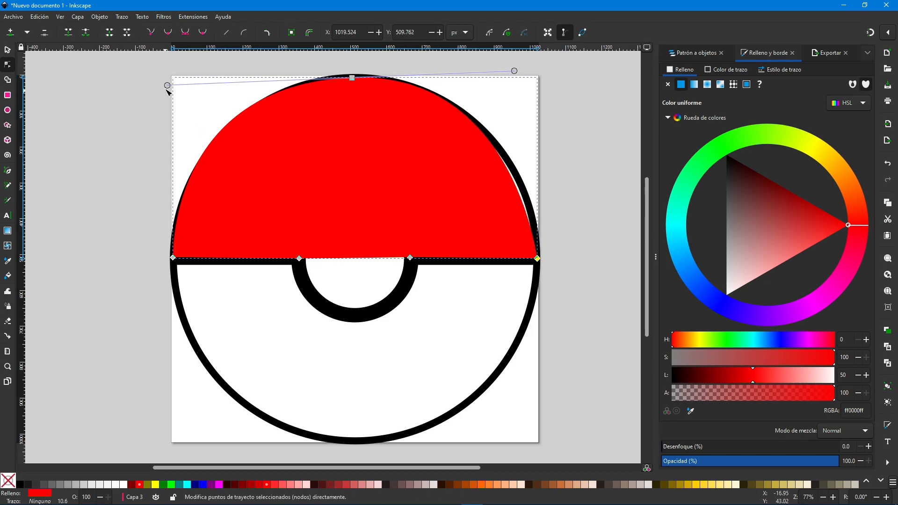
pyautogui.moveTo(167, 85); pyautogui.dragTo(176, 88)
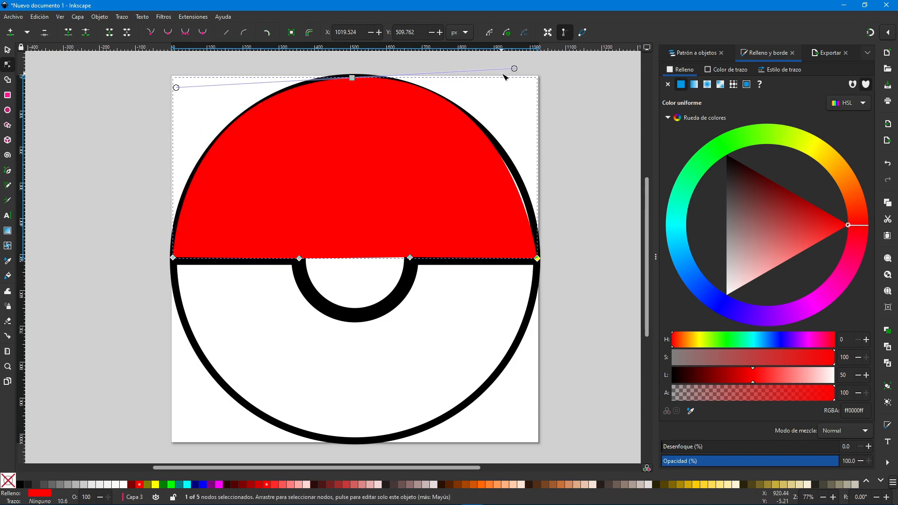
pyautogui.moveTo(514, 69); pyautogui.dragTo(529, 77)
pyautogui.moveTo(176, 78); pyautogui.dragTo(182, 84)
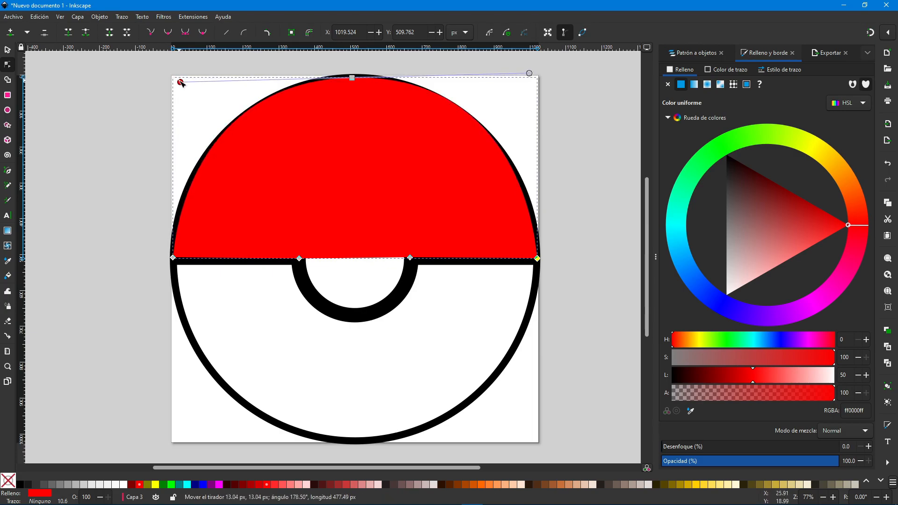
pyautogui.press('s')
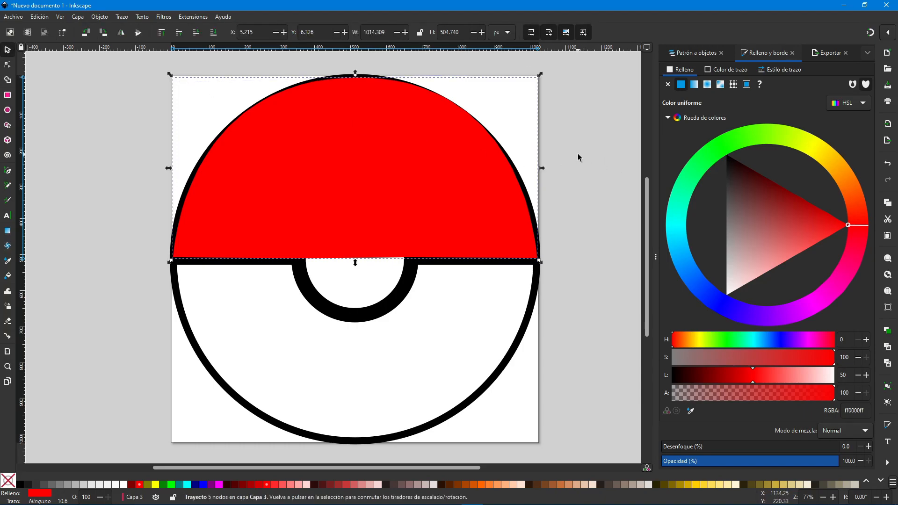
# Nudge the red half down 4 px and place it below all other objects in Capa 3.
pyautogui.press('Down')
pyautogui.press('Down')
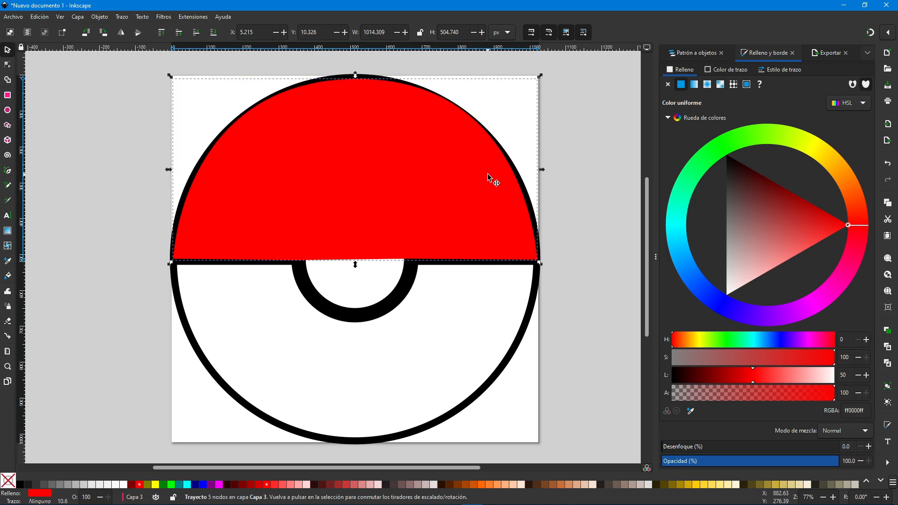
pyautogui.click(696, 53)
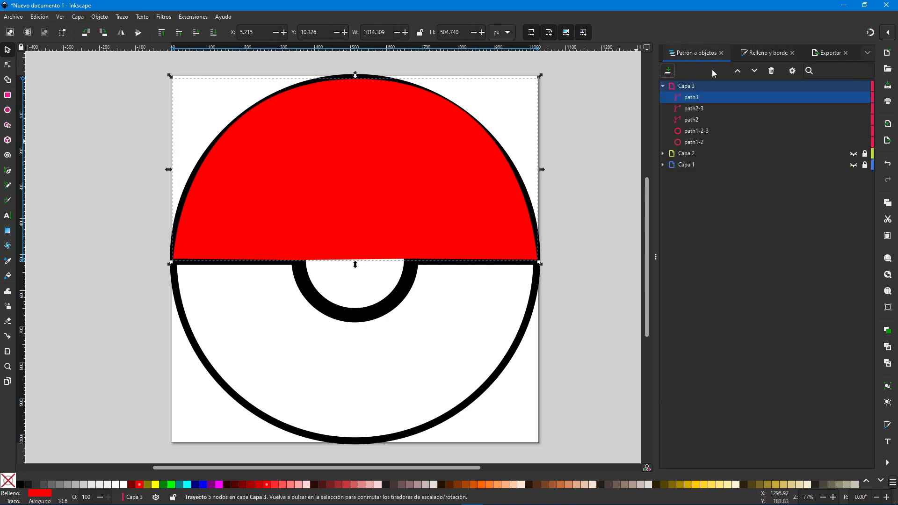
pyautogui.moveTo(698, 95); pyautogui.dragTo(701, 150)
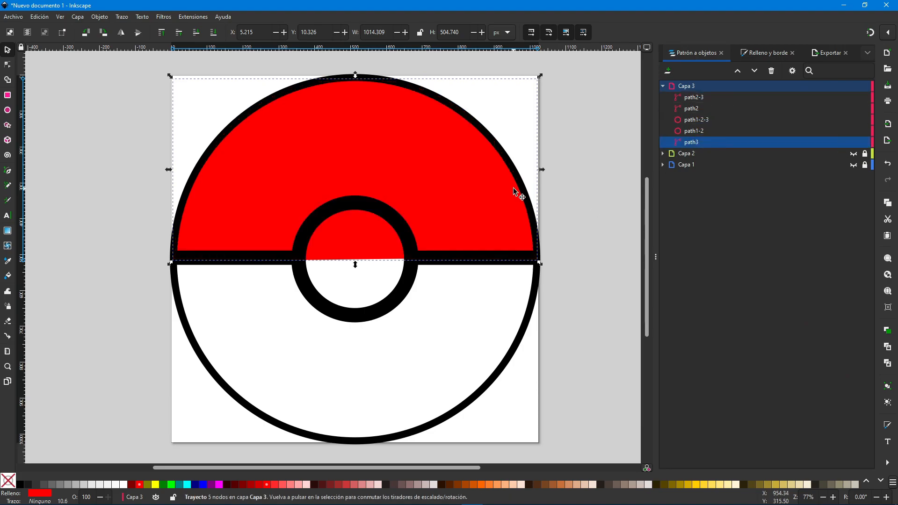
# Give the small inner circle a flat white fill (ffffffff).
pyautogui.click(410, 241)
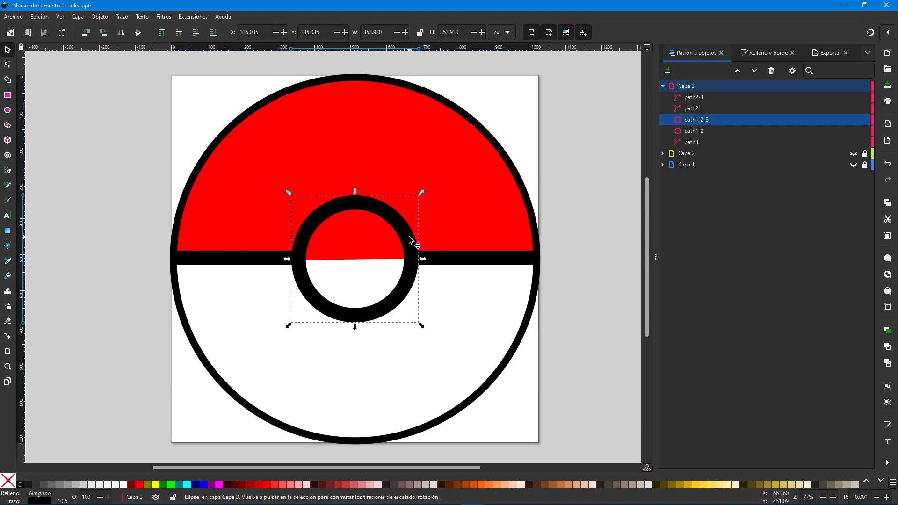
pyautogui.click(769, 53)
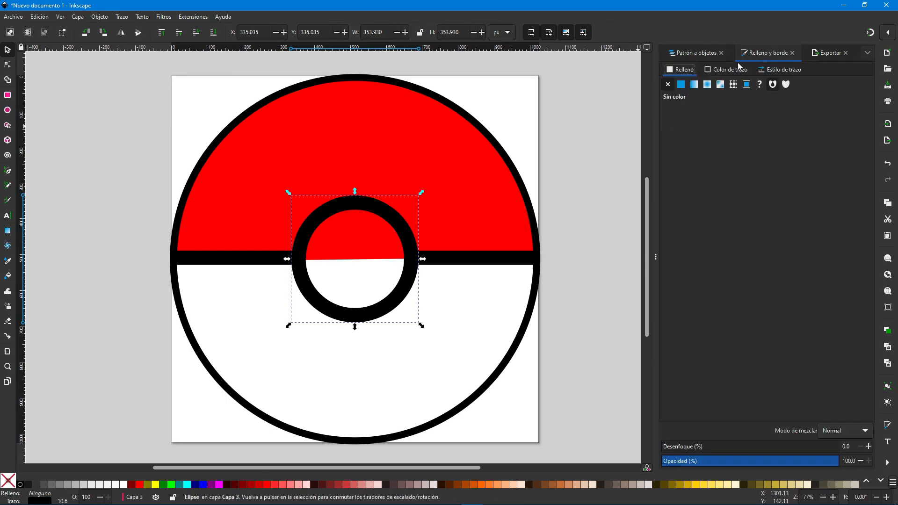
pyautogui.click(681, 84)
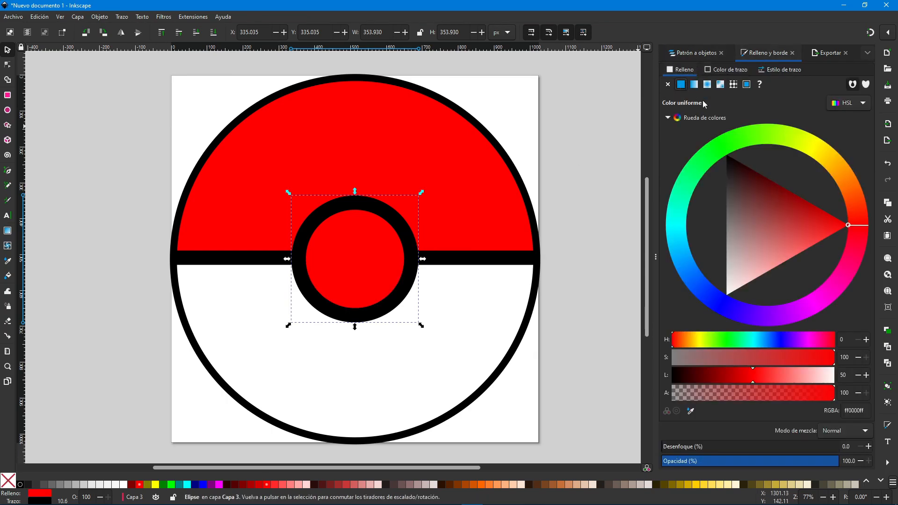
pyautogui.moveTo(751, 259); pyautogui.dragTo(719, 324)
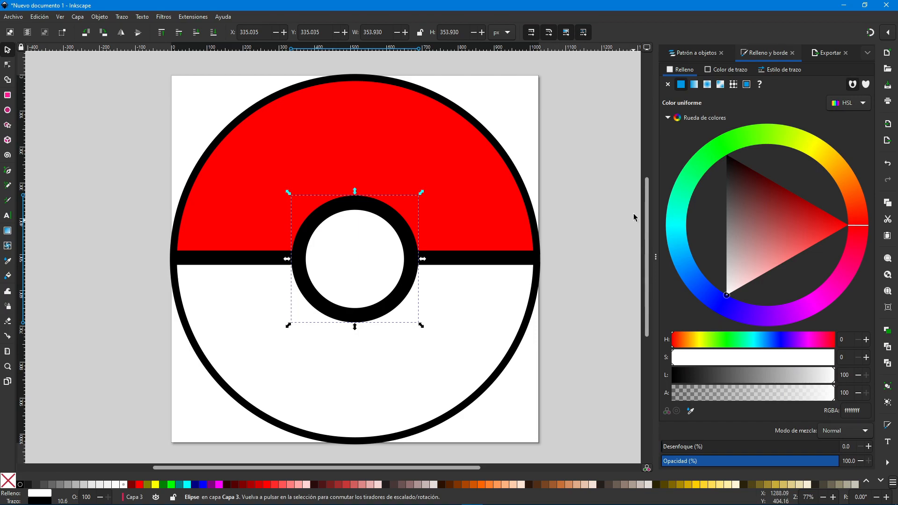
# Duplicate the red upper half and rotate the copy 180° so its arc faces down.
pyautogui.click(692, 53)
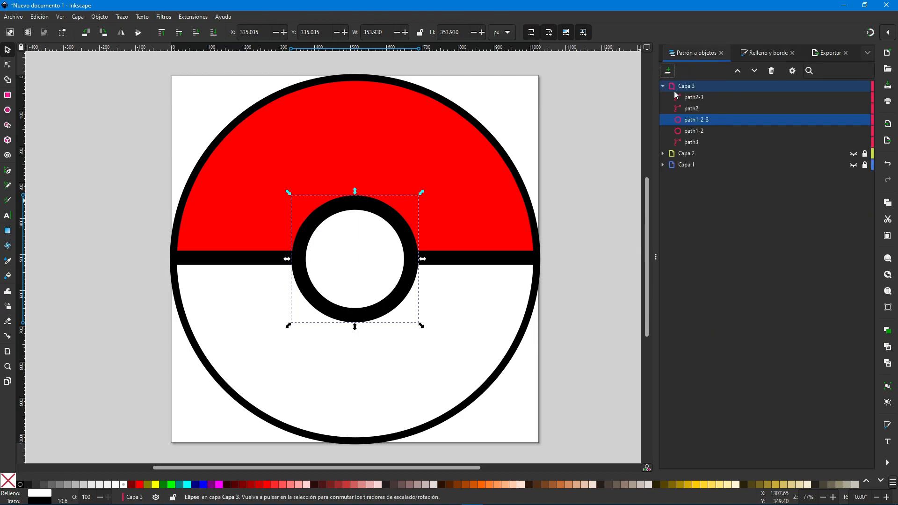
pyautogui.click(472, 200)
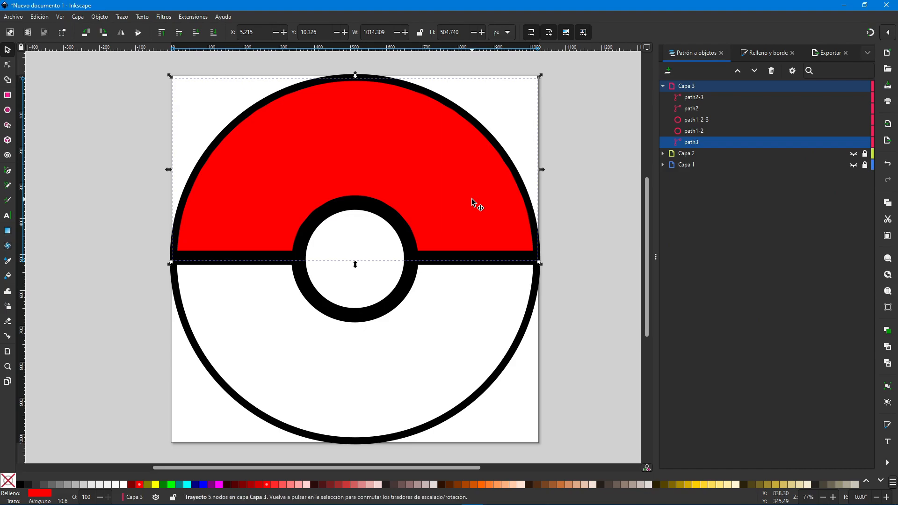
pyautogui.hotkey('ctrl', 'c')
pyautogui.hotkey('ctrl', 'v')
pyautogui.moveTo(588, 205); pyautogui.dragTo(463, 299)
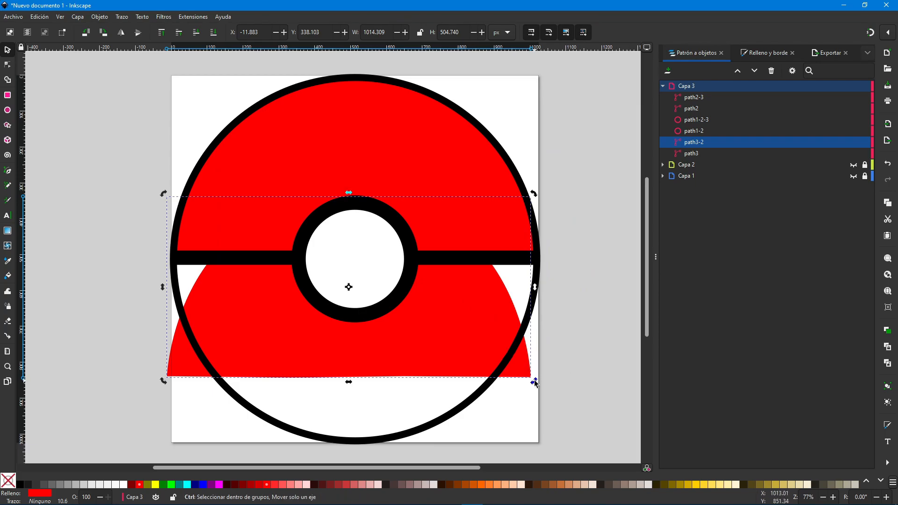
pyautogui.moveTo(535, 382); pyautogui.dragTo(134, 265)
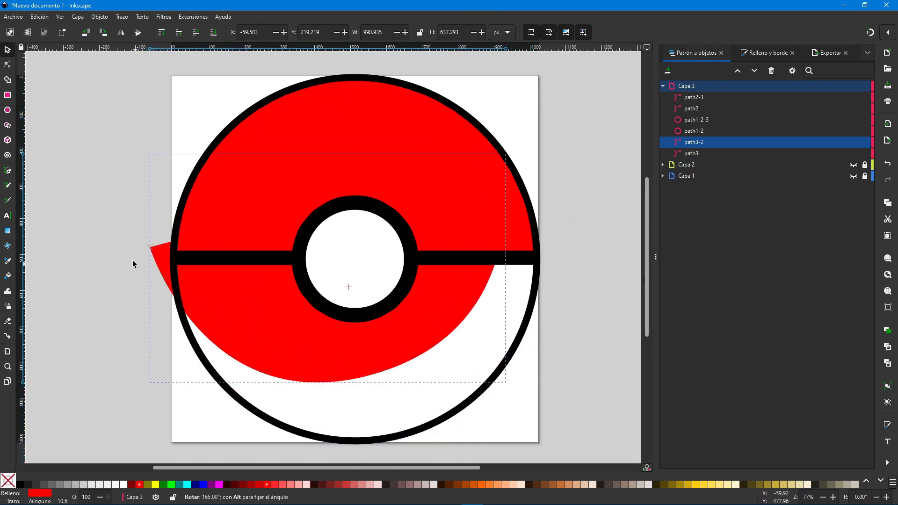
pyautogui.press('Escape')
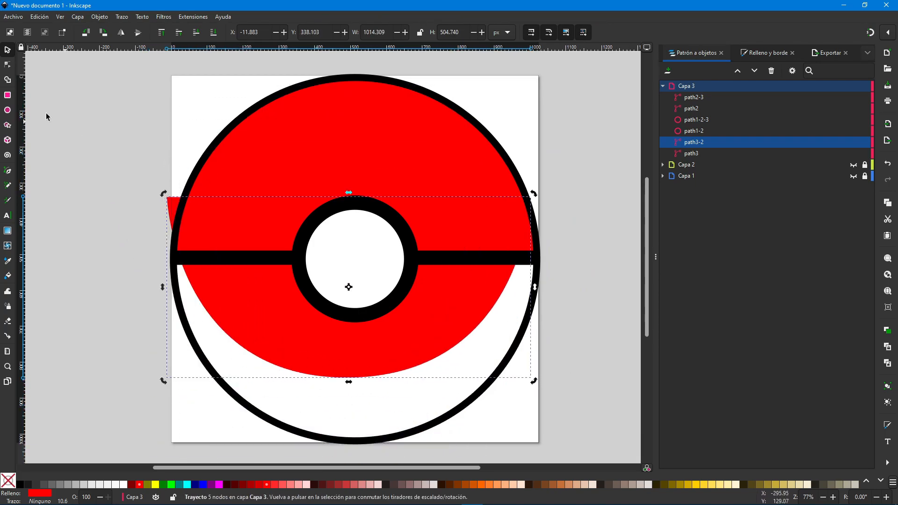
# Position the rotated copy within the ball's lower half, at about X 6.28 px and Y 511.07 px.
pyautogui.moveTo(462, 312); pyautogui.dragTo(467, 360)
pyautogui.click(467, 360)
pyautogui.press('Left')
pyautogui.press('Left')
pyautogui.press('Down')
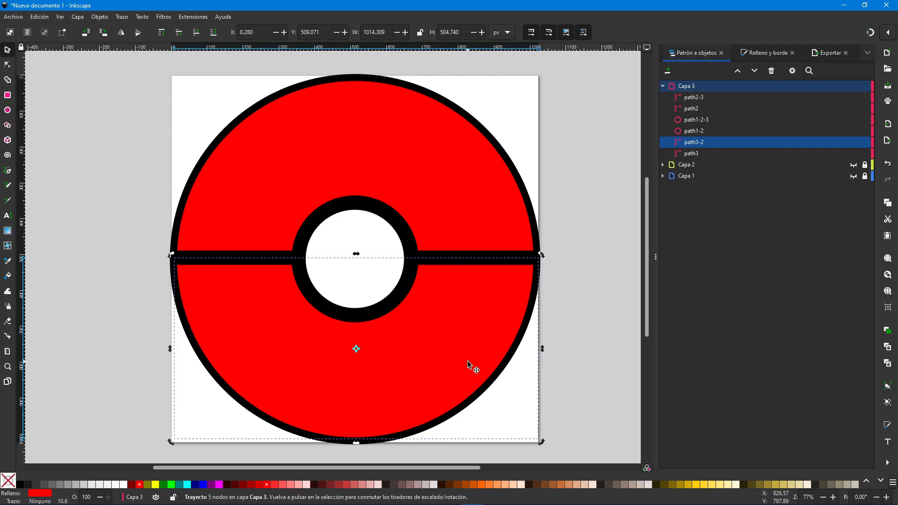
pyautogui.press('Left')
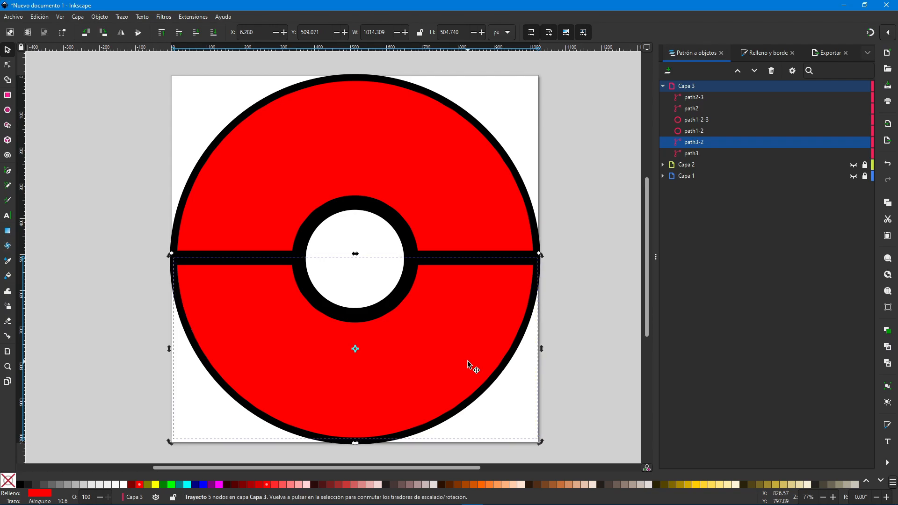
pyautogui.press('Down')
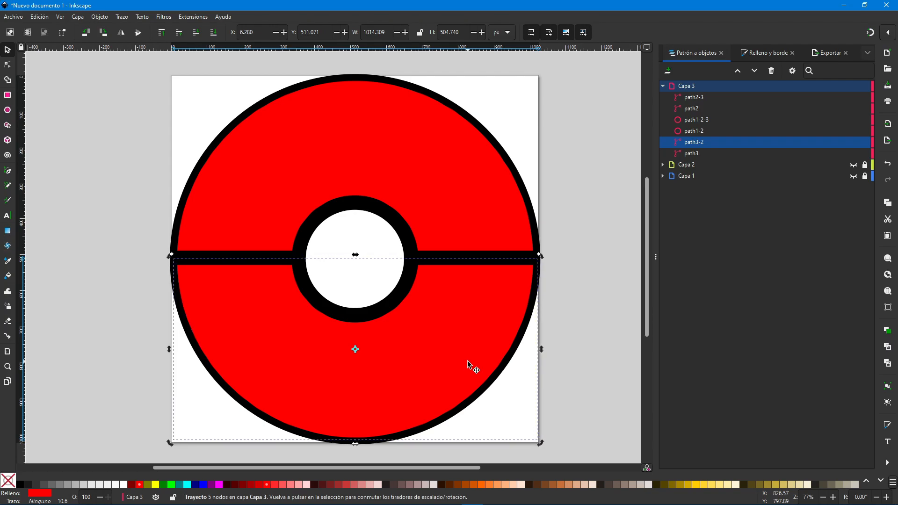
# Change the lower half's fill to white (ffffffff) and deselect it.
pyautogui.click(767, 53)
pyautogui.moveTo(797, 247); pyautogui.dragTo(691, 345)
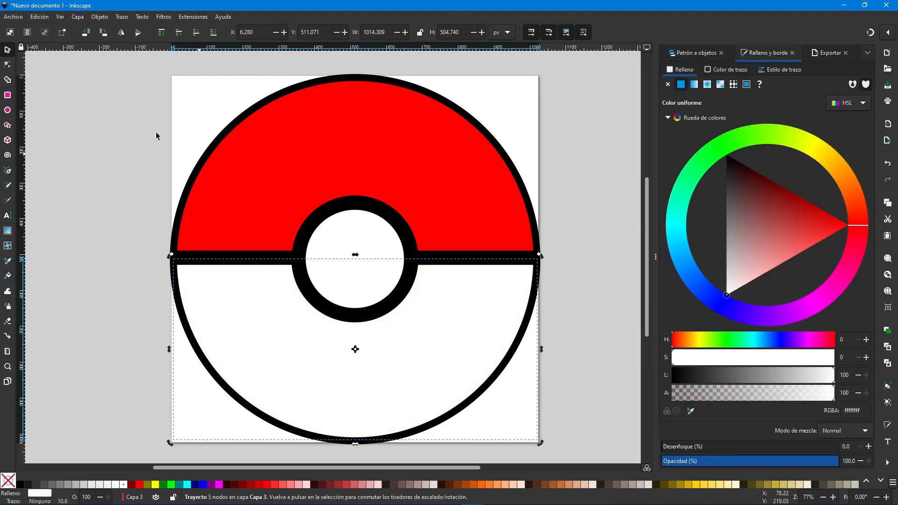
pyautogui.click(568, 203)
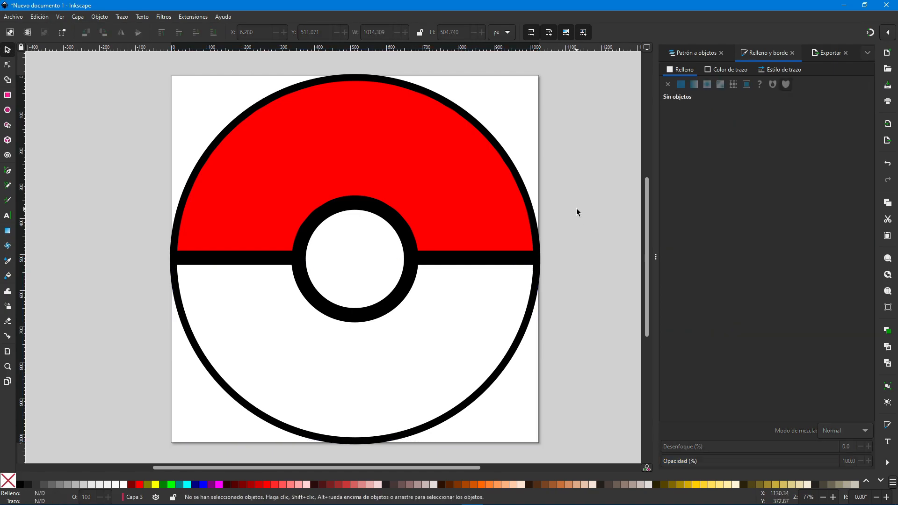
# Collapse and hide layer Capa 3, and make layers Capa 2 and Capa 1 visible.
pyautogui.click(696, 55)
pyautogui.click(662, 87)
pyautogui.click(854, 87)
pyautogui.click(854, 98)
pyautogui.click(855, 109)
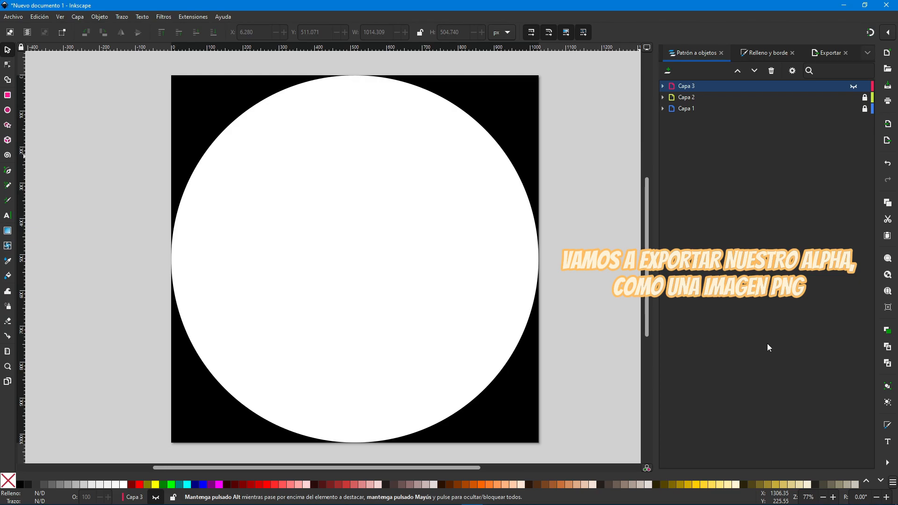
# Export the 1024 × 1024 px page to the desktop as a PNG image named ALPHA.
pyautogui.click(827, 61)
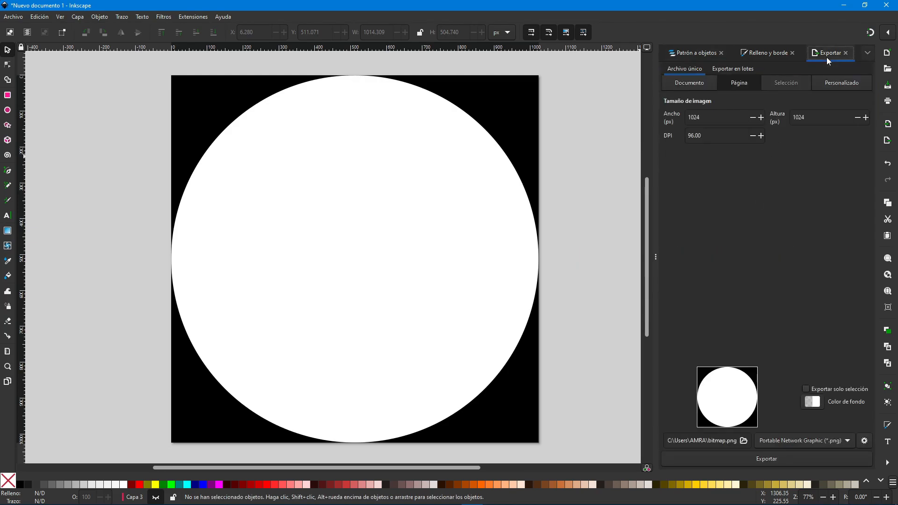
pyautogui.click(744, 441)
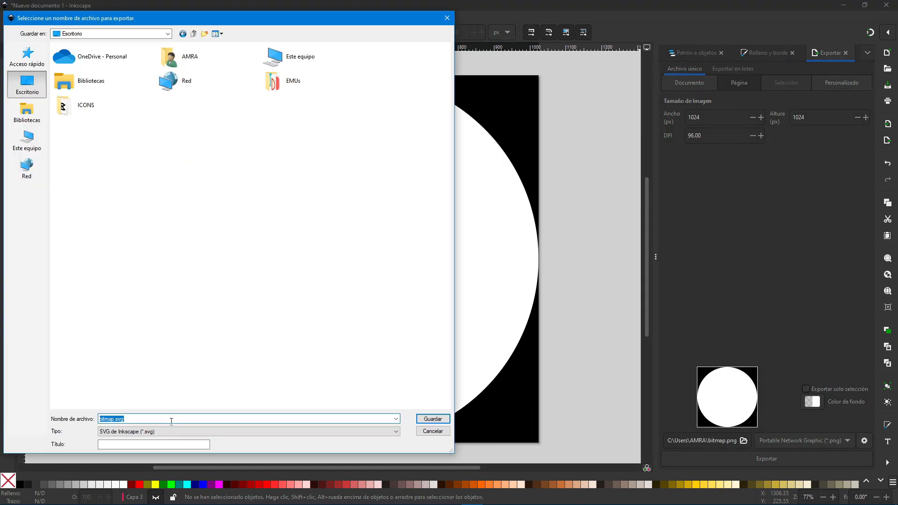
pyautogui.write('al')
pyautogui.press('BackSpace')
pyautogui.press('BackSpace')
pyautogui.write('ALPHA')
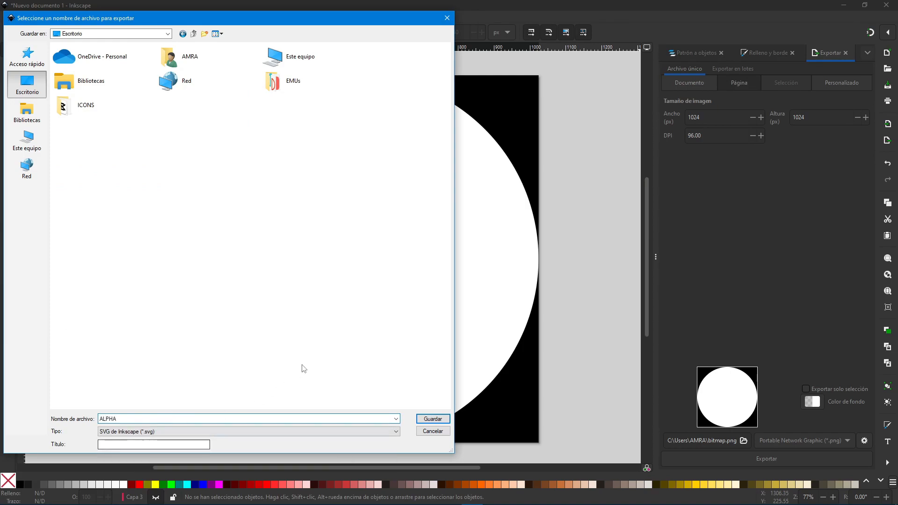
pyautogui.click(397, 431)
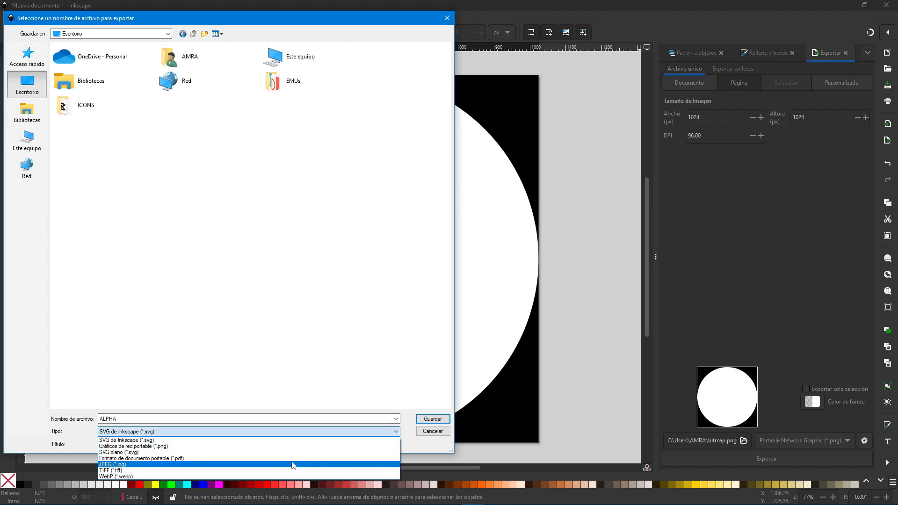
pyautogui.click(229, 447)
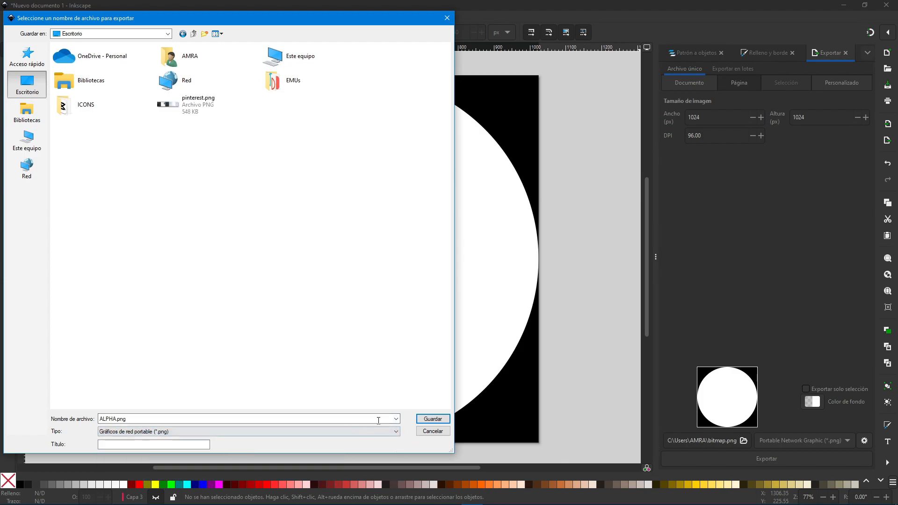
pyautogui.click(427, 420)
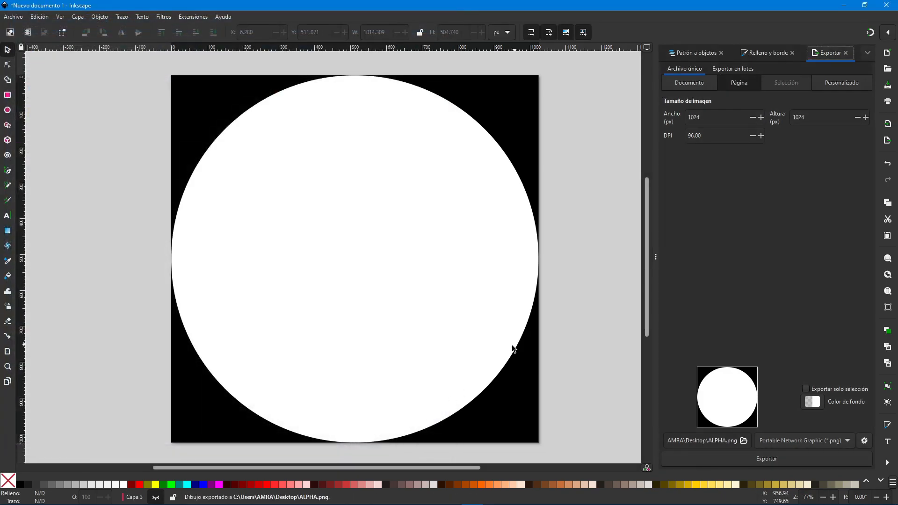
# Hide layers Capa 2 and Capa 1, and make layer Capa 3 with the Poké Ball visible.
pyautogui.click(690, 53)
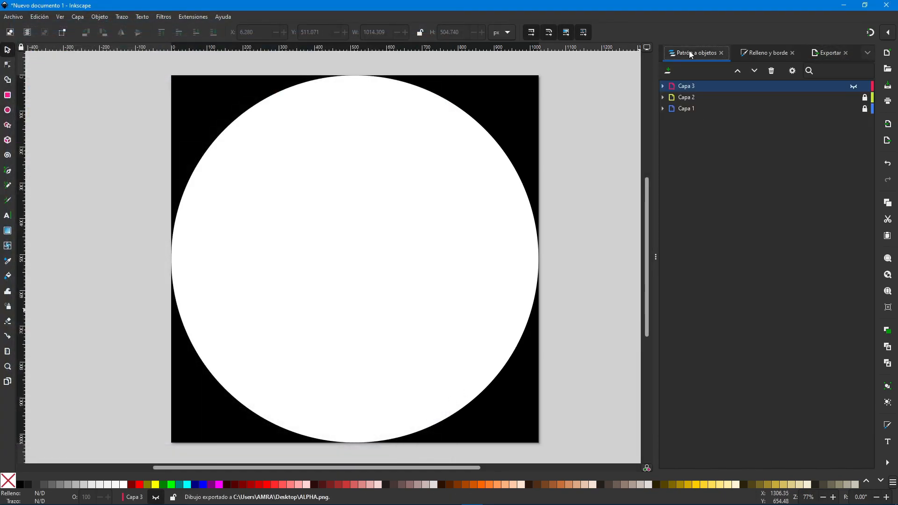
pyautogui.click(854, 97)
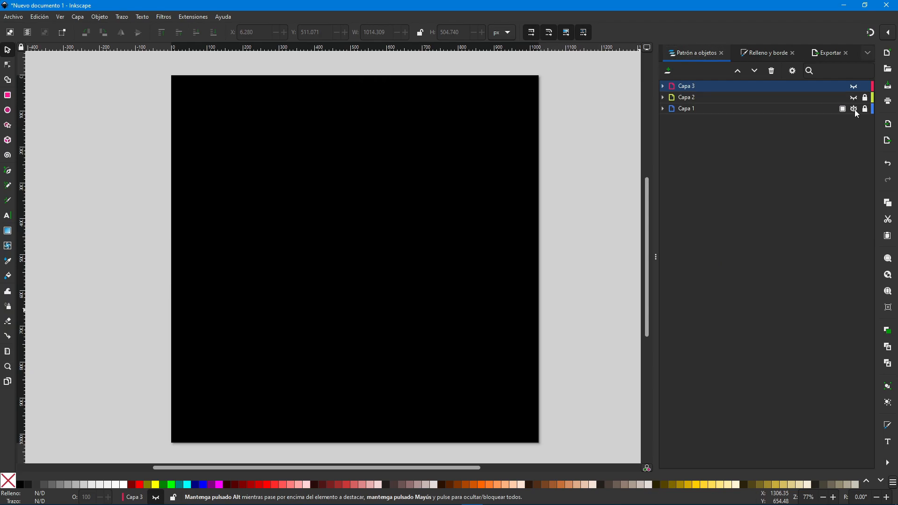
pyautogui.click(854, 108)
pyautogui.click(853, 87)
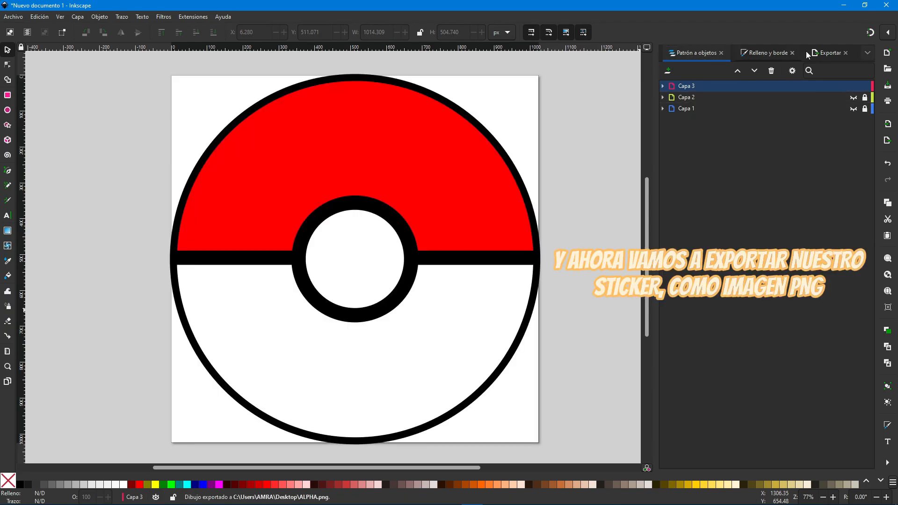
# Choose the 1024 × 1024 px page as the export area and save it to the desktop as a PNG named STICKER.
pyautogui.click(819, 54)
pyautogui.click(737, 85)
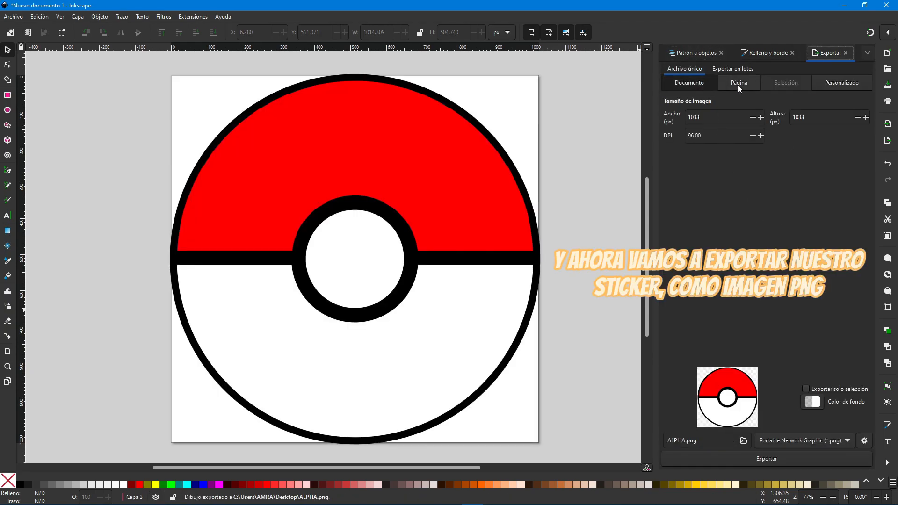
pyautogui.click(744, 441)
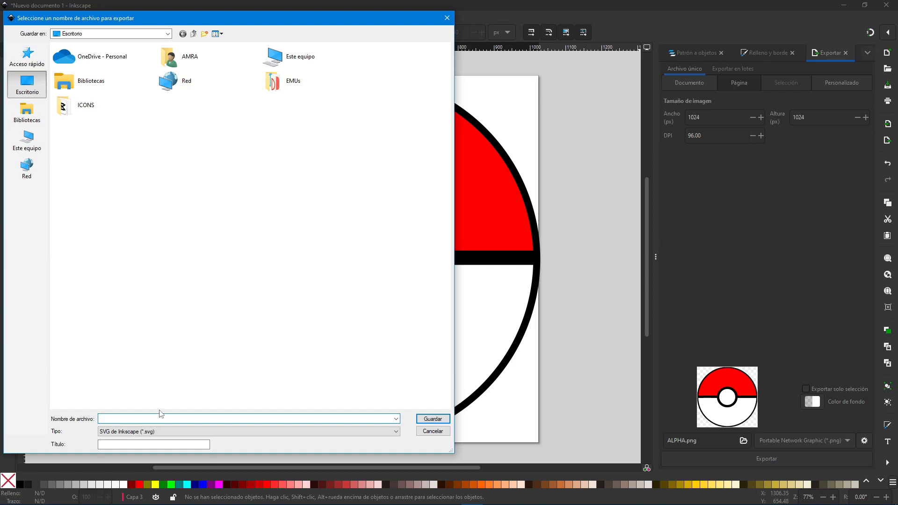
pyautogui.write('STICKER')
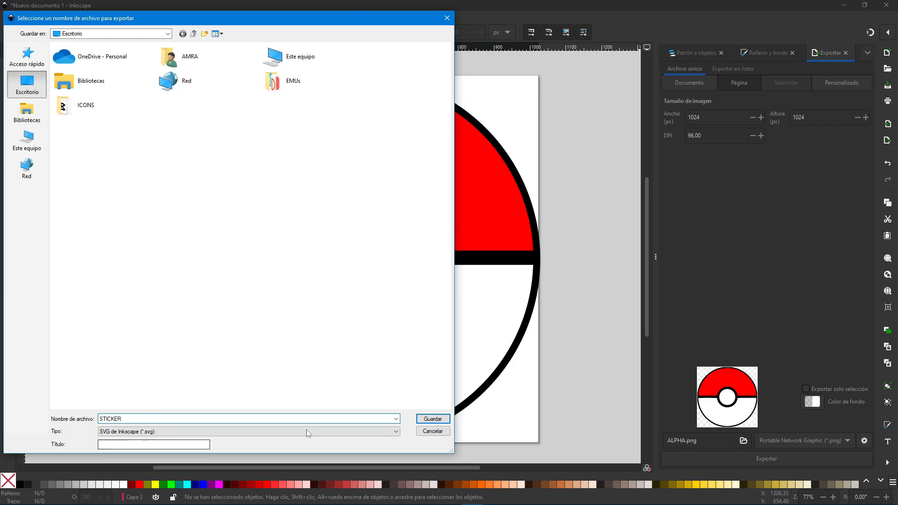
pyautogui.click(396, 431)
pyautogui.click(378, 446)
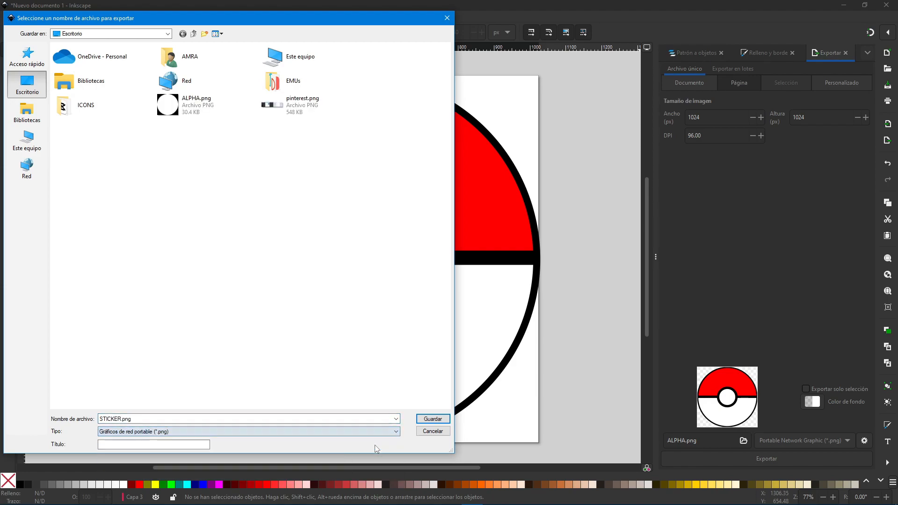
pyautogui.click(428, 418)
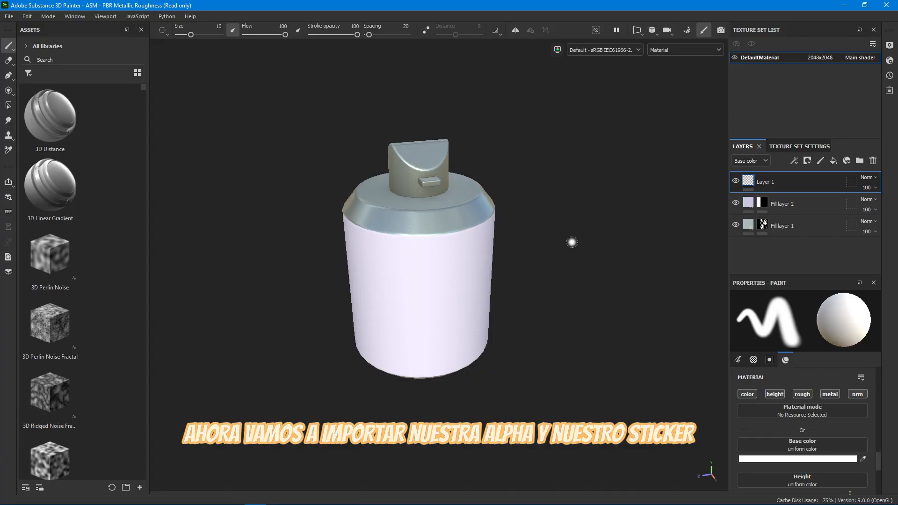
# Switch to Substance 3D Painter and add ALPHA.png and STICKER.png from the desktop as resources to import.
pyautogui.click(9, 16)
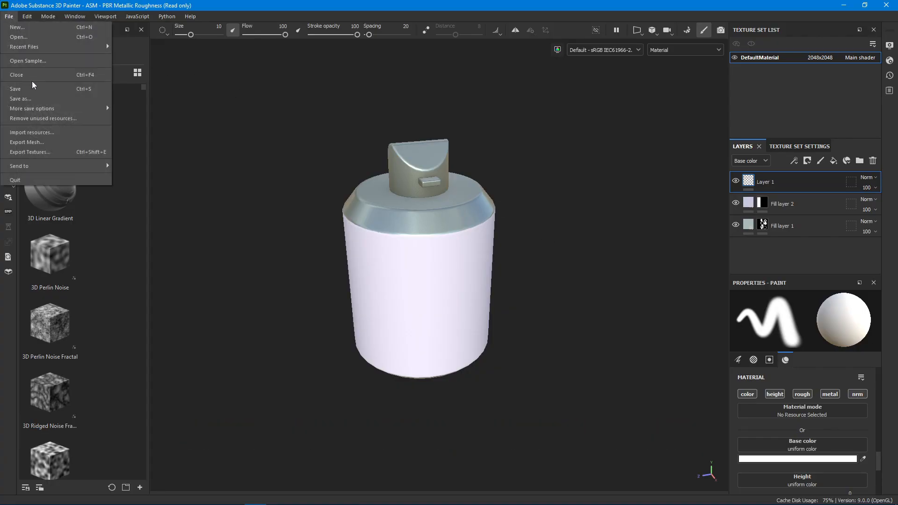
pyautogui.click(56, 136)
pyautogui.click(509, 136)
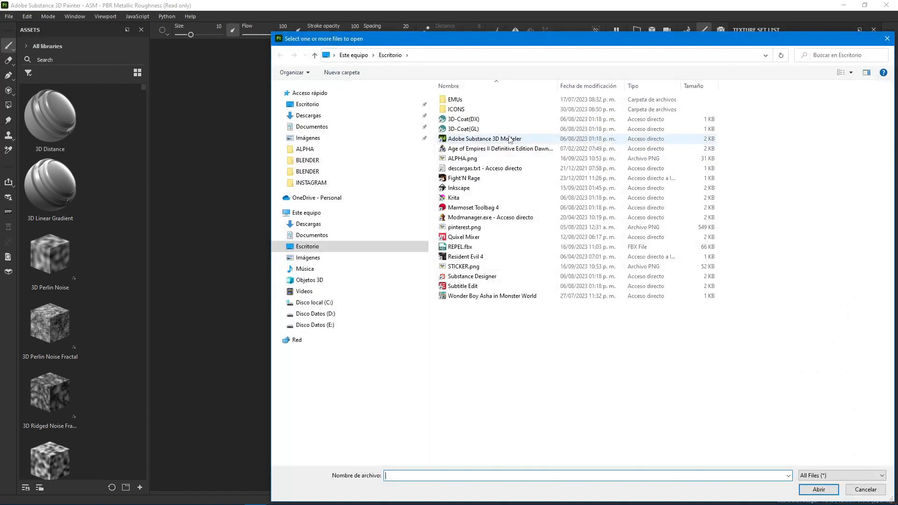
pyautogui.click(304, 104)
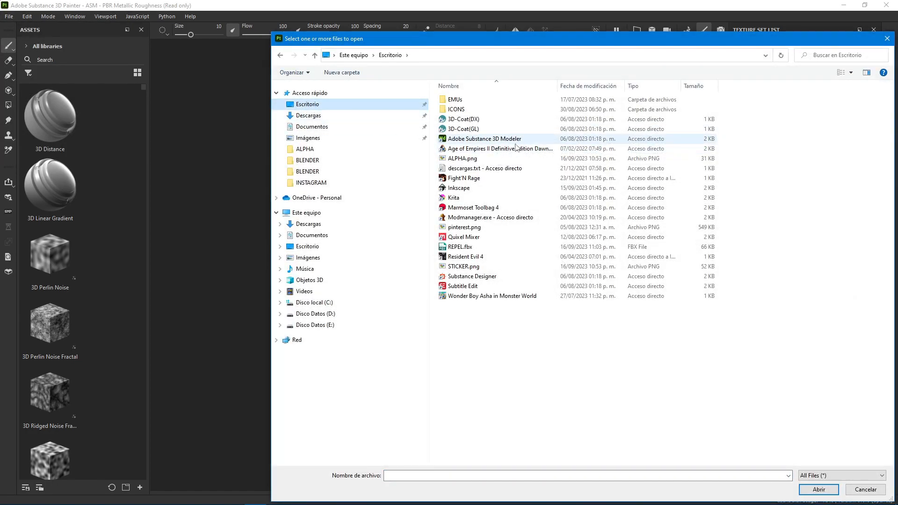
pyautogui.click(468, 158)
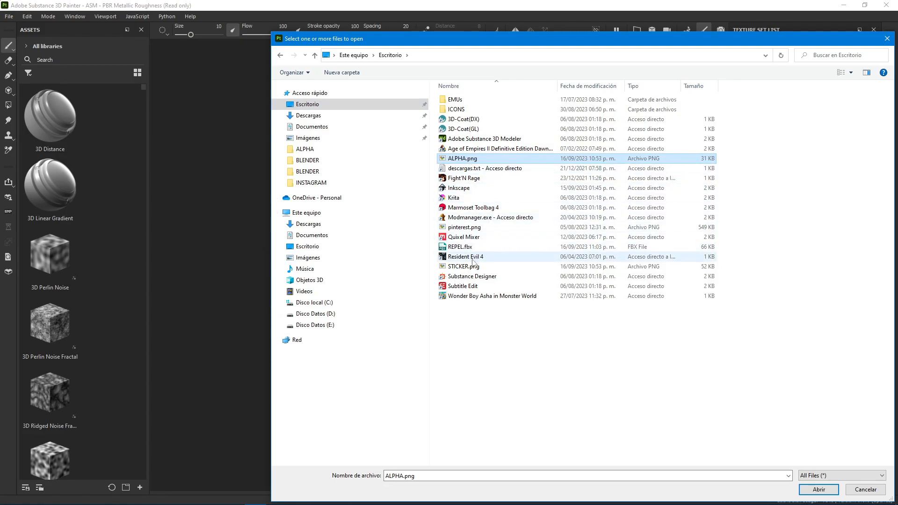
pyautogui.keyDown('ctrl'); pyautogui.click(515, 267); pyautogui.keyUp('ctrl')
pyautogui.click(818, 489)
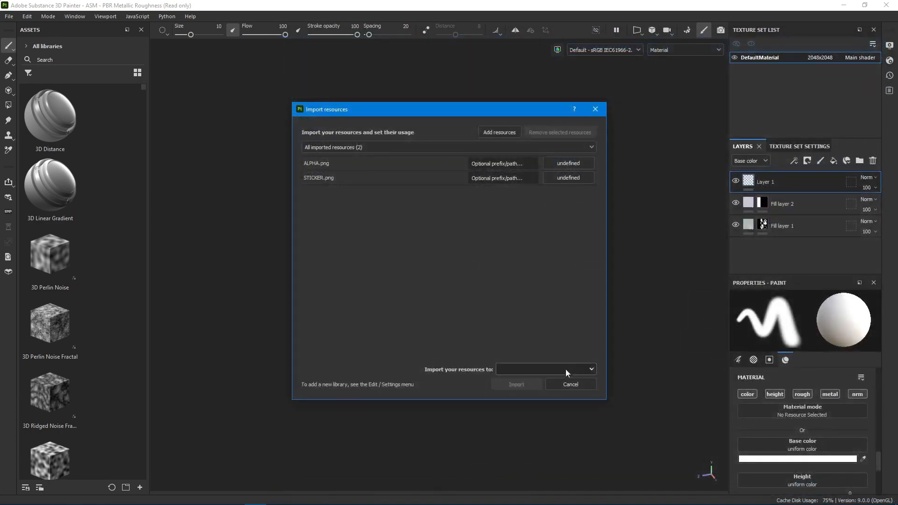
# Set ALPHA.png's usage to alpha and STICKER.png's to texture, and import both into the current session.
pyautogui.click(585, 163)
pyautogui.click(591, 165)
pyautogui.click(586, 178)
pyautogui.click(603, 213)
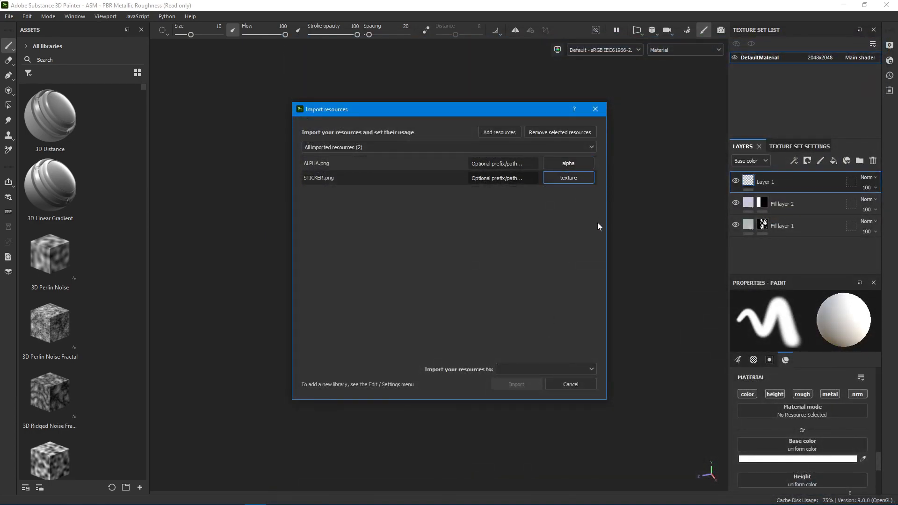
pyautogui.click(591, 370)
pyautogui.click(569, 380)
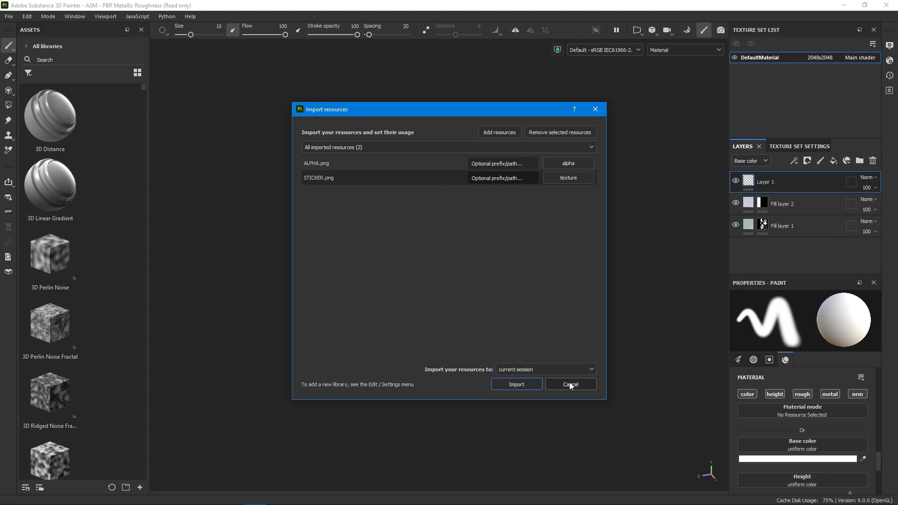
pyautogui.click(521, 387)
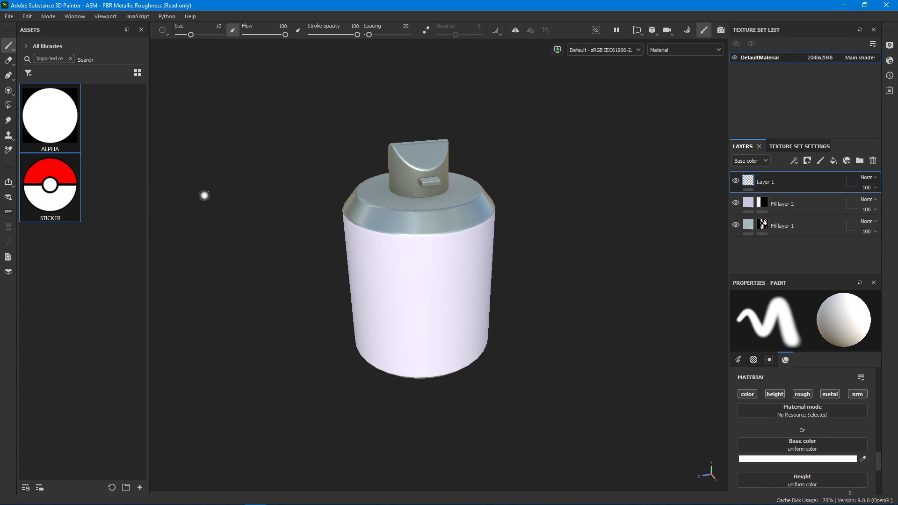
# Assign ALPHA as the paint brush's alpha and the STICKER texture as its base color.
pyautogui.click(64, 116)
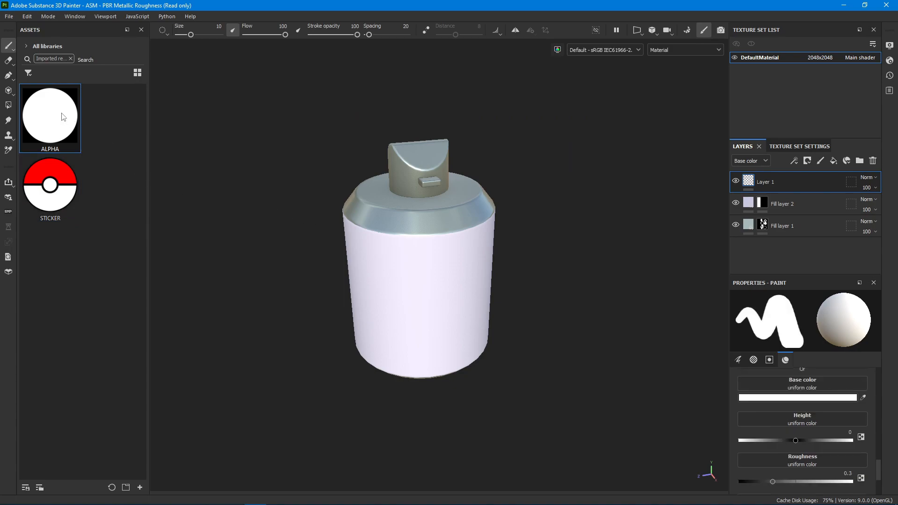
pyautogui.scroll(3, 805, 412)
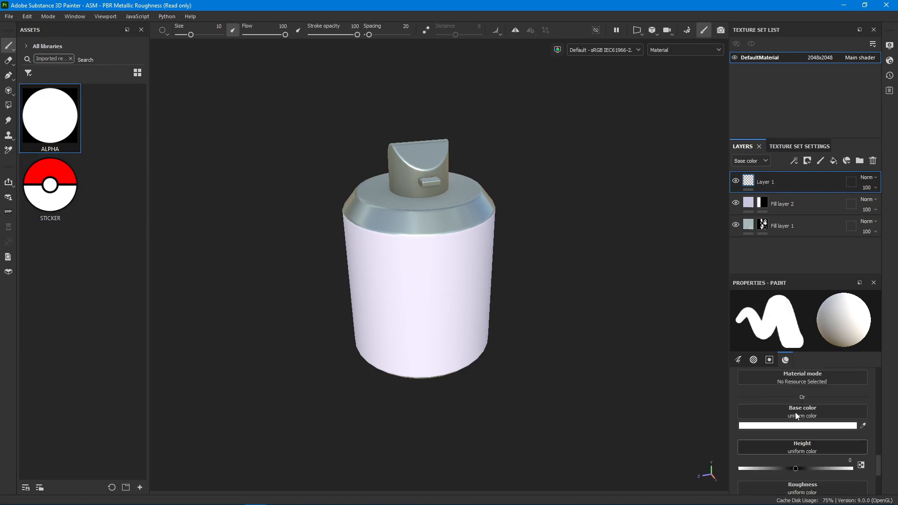
pyautogui.scroll(5, 795, 416)
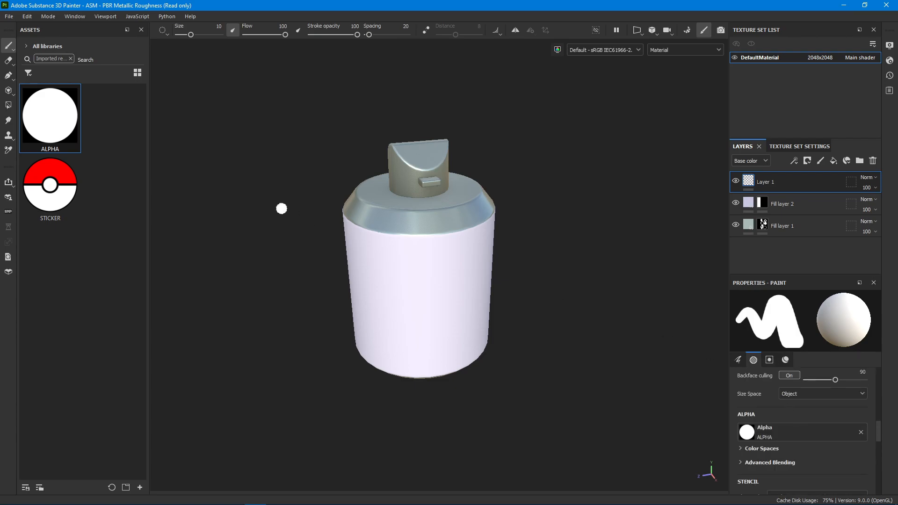
pyautogui.moveTo(50, 122); pyautogui.dragTo(798, 426)
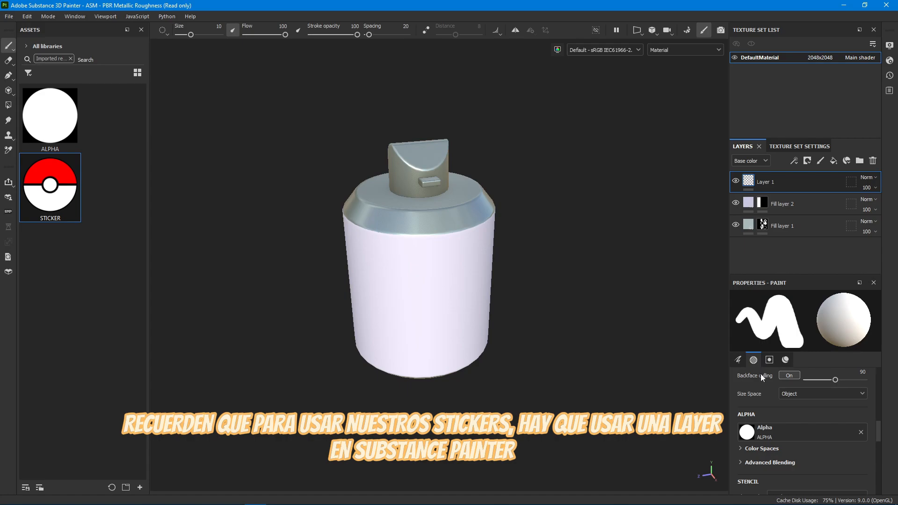
pyautogui.scroll(-5, 776, 417)
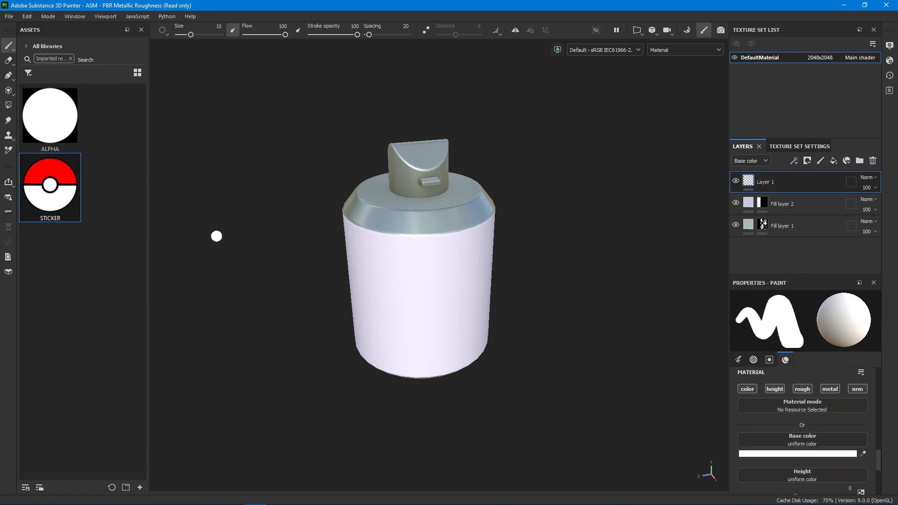
pyautogui.moveTo(71, 196); pyautogui.dragTo(781, 440)
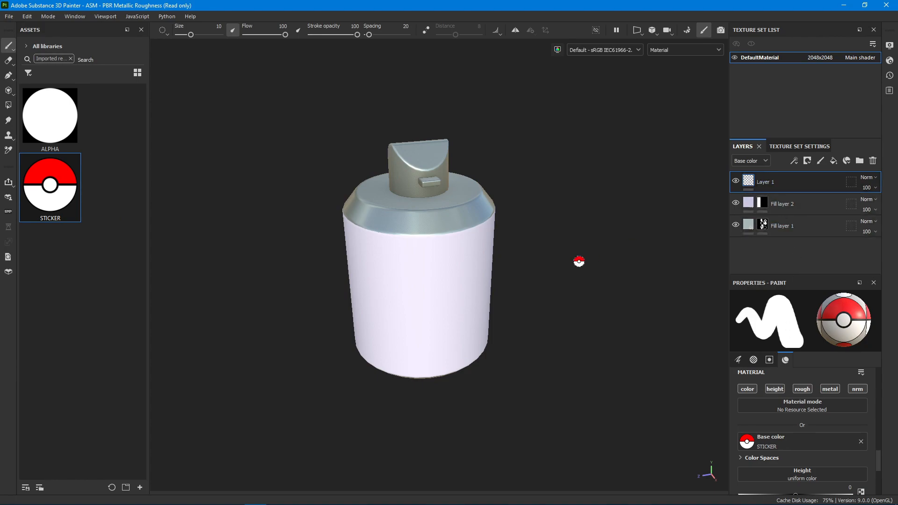
# Enlarge the brush to size 60, refine it to 70, and stamp the Poké Ball sticker on the front of the can's body.
pyautogui.click(219, 26)
pyautogui.write('60')
pyautogui.press('Return')
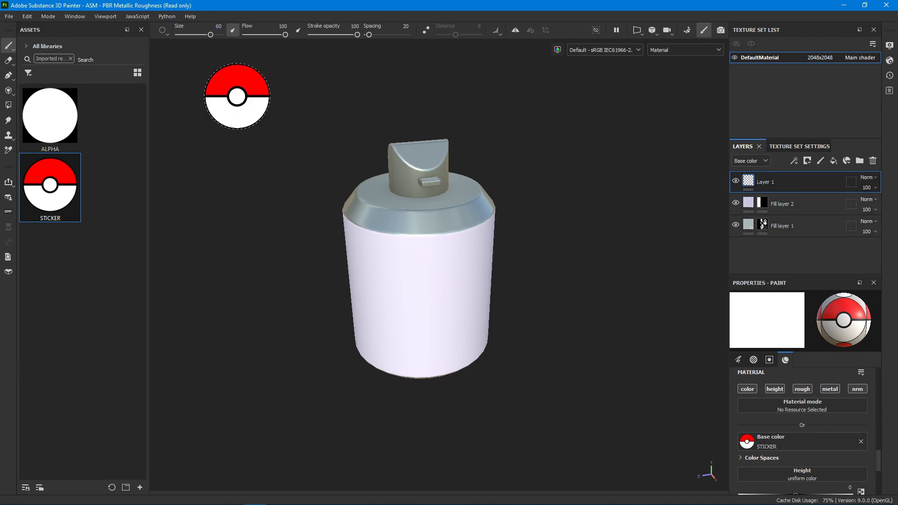
pyautogui.keyDown('alt'); pyautogui.moveTo(595, 301); pyautogui.dragTo(567, 280); pyautogui.keyUp('alt')
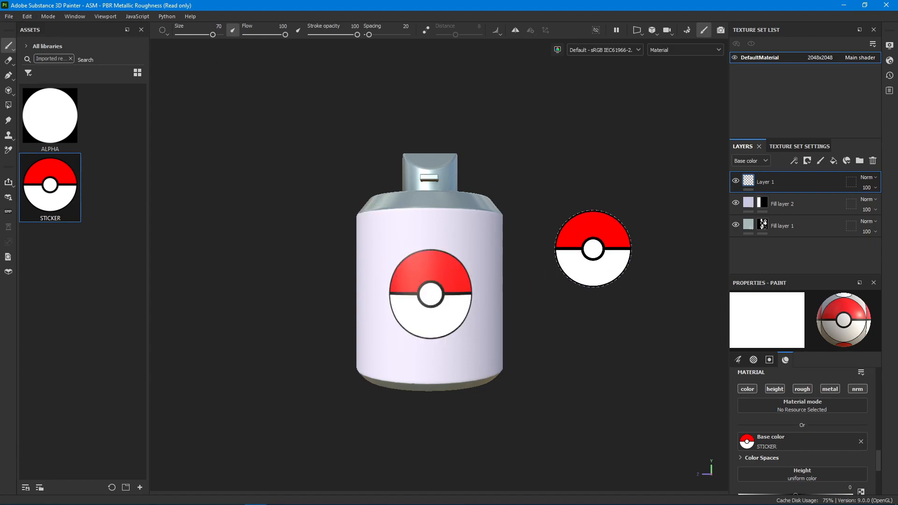
pyautogui.keyDown('alt'); pyautogui.moveTo(588, 247); pyautogui.dragTo(610, 292); pyautogui.keyUp('alt')
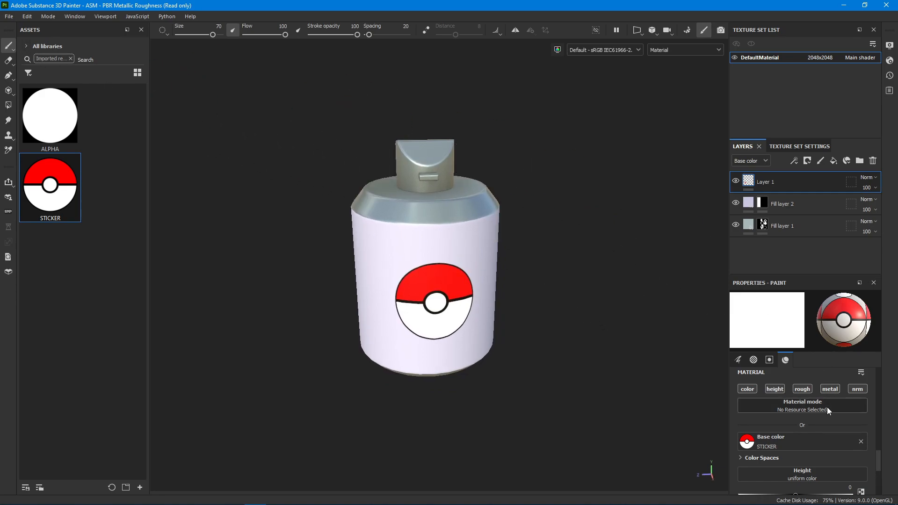
# Turn off the brush material's height, metal and nrm channels and set its roughness to 0.7.
pyautogui.scroll(-4, 827, 407)
pyautogui.scroll(4, 826, 407)
pyautogui.click(778, 389)
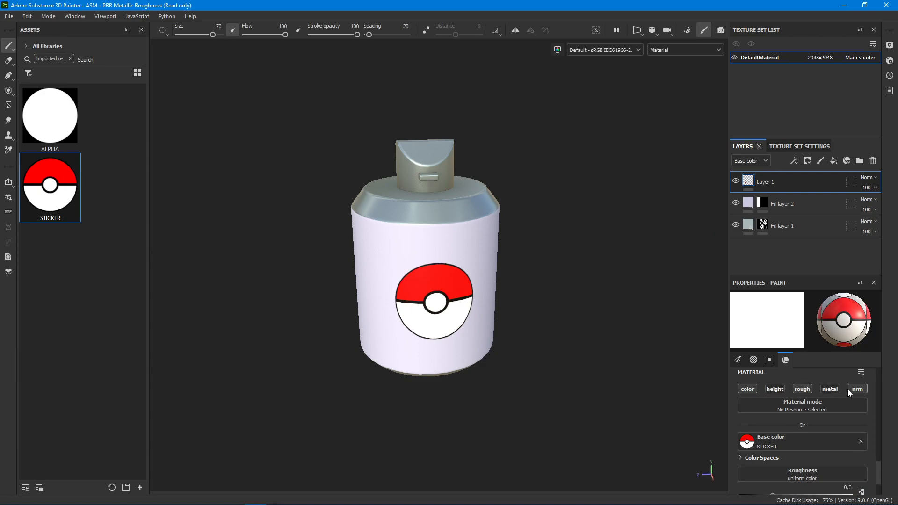
pyautogui.scroll(-1, 840, 415)
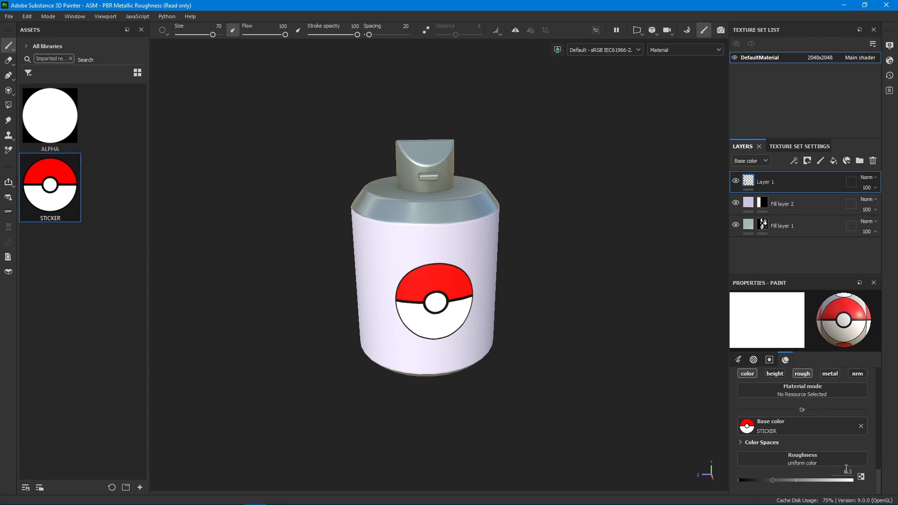
pyautogui.press('Return')
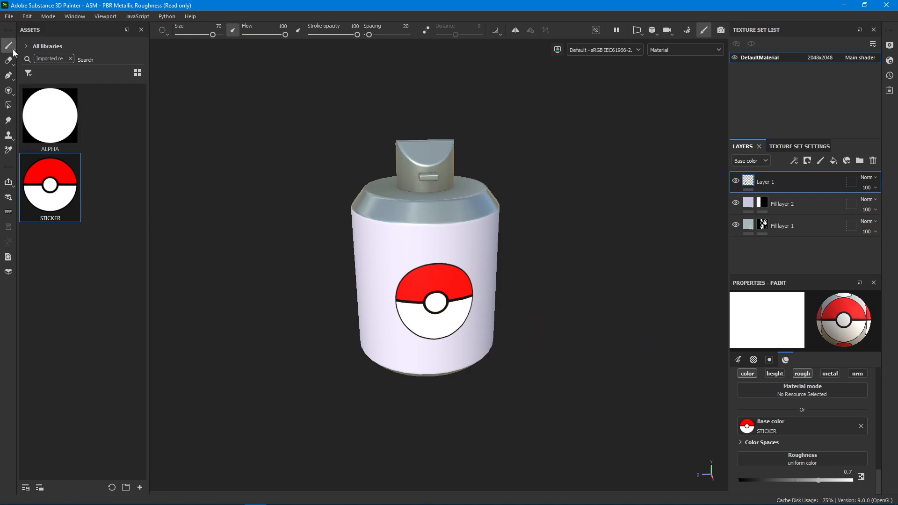
# Select the fill of Fill layer 2 and examine its material settings and the sticker on the can.
pyautogui.click(761, 204)
pyautogui.click(748, 202)
pyautogui.moveTo(537, 260)
pyautogui.keyDown('shift'); pyautogui.mouseDown(button='right')
pyautogui.moveTo(569, 294)
pyautogui.moveTo(568, 246)
pyautogui.moveTo(598, 316)
pyautogui.mouseUp(button='right'); pyautogui.keyUp('shift')
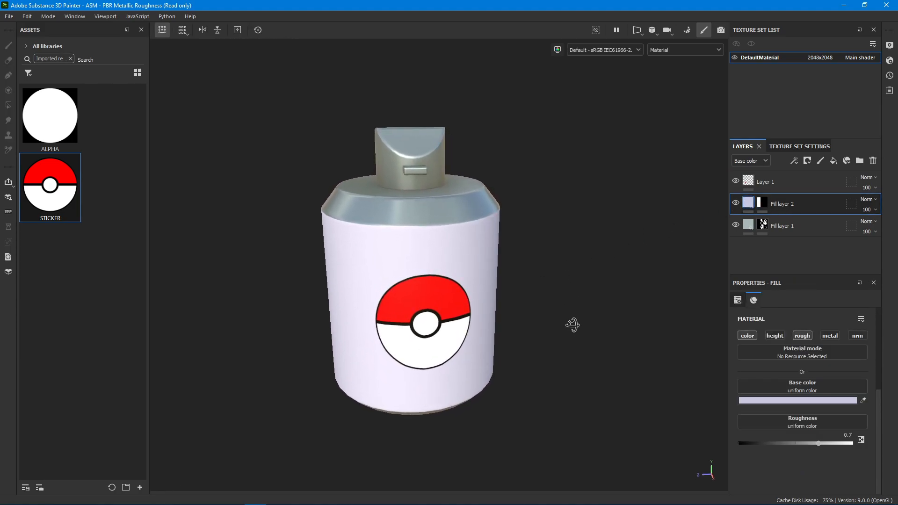